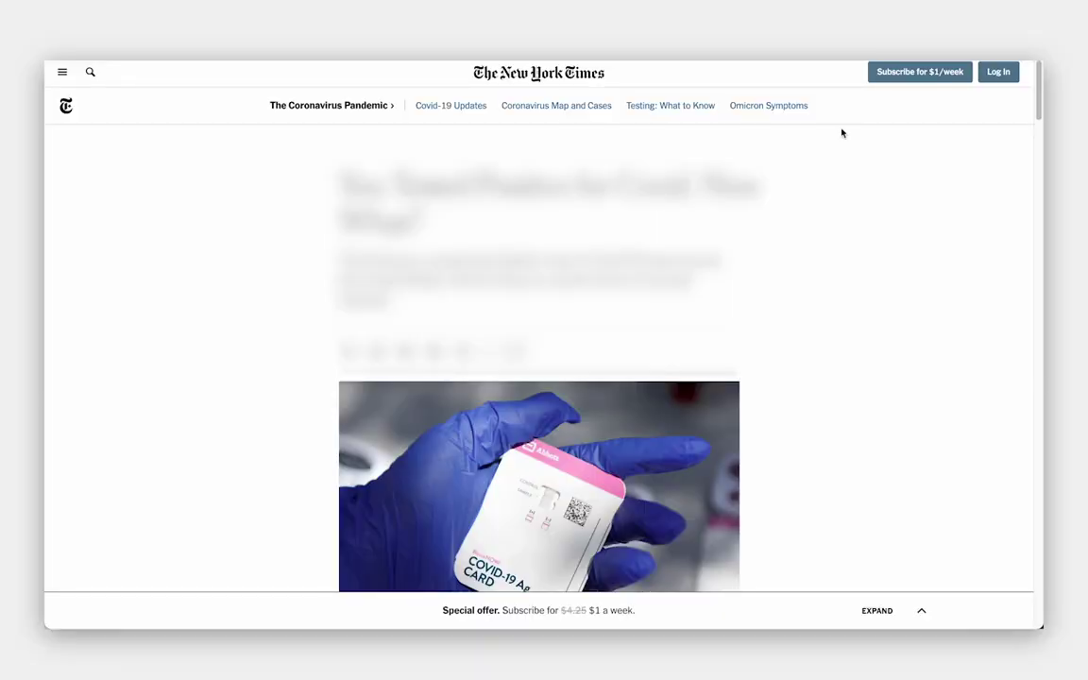
# Step: Examine how the New York Times subscription banner expands and collapses and how the Button A / Button B toggle switches
pyautogui.click(904, 612)
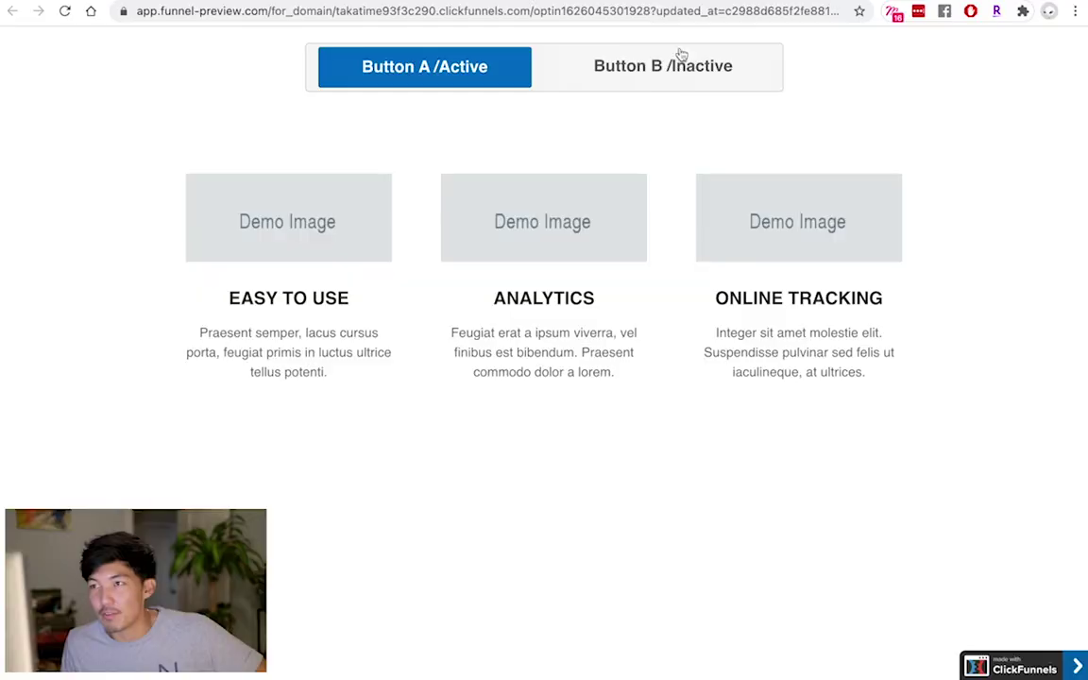
pyautogui.click(662, 66)
pyautogui.click(427, 76)
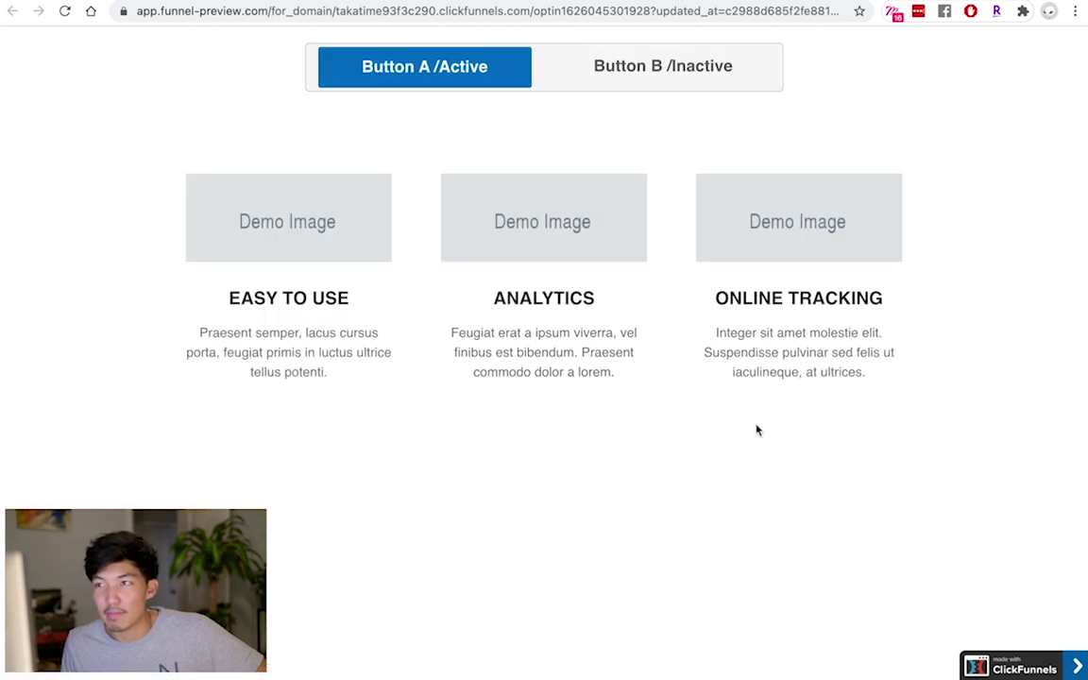
pyautogui.click(664, 71)
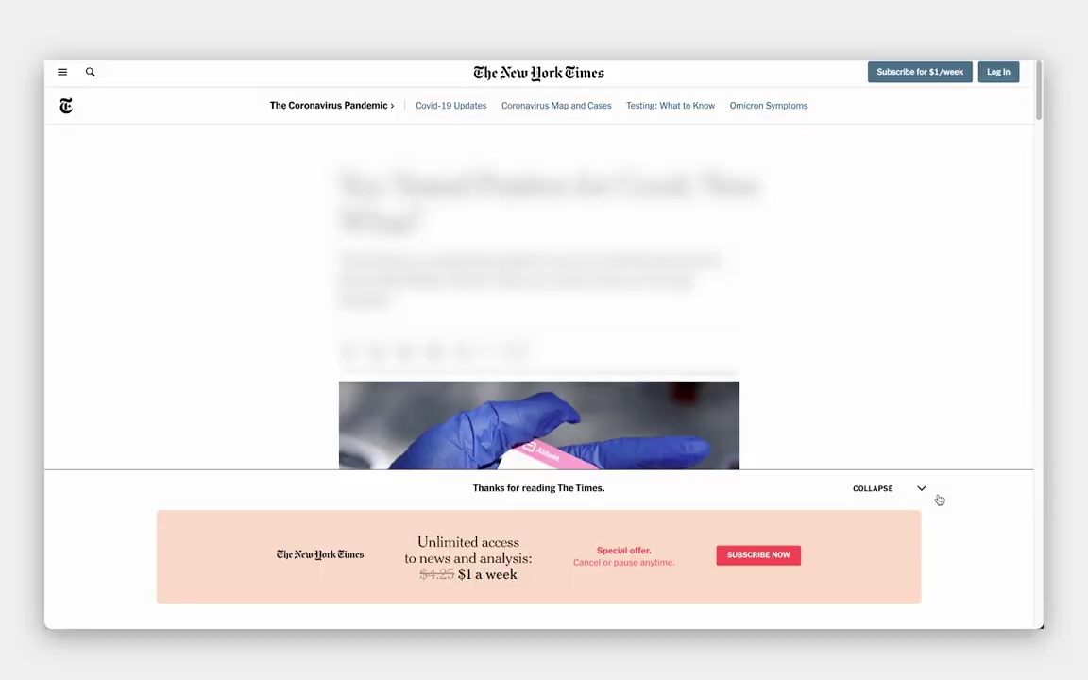
pyautogui.click(924, 494)
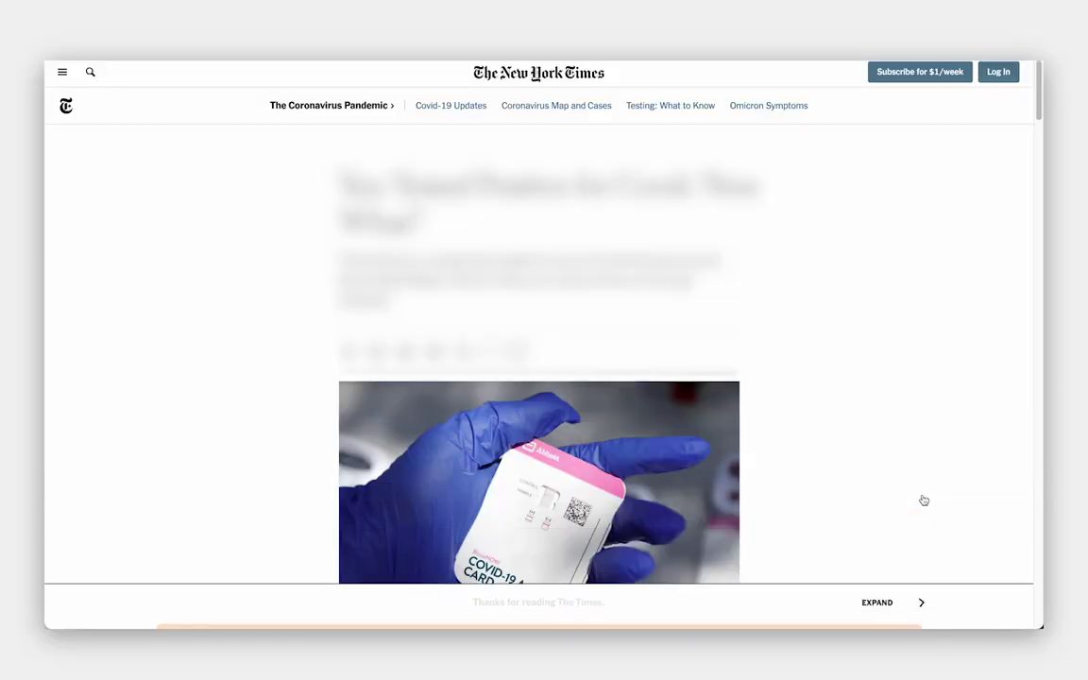
pyautogui.click(889, 606)
pyautogui.click(905, 495)
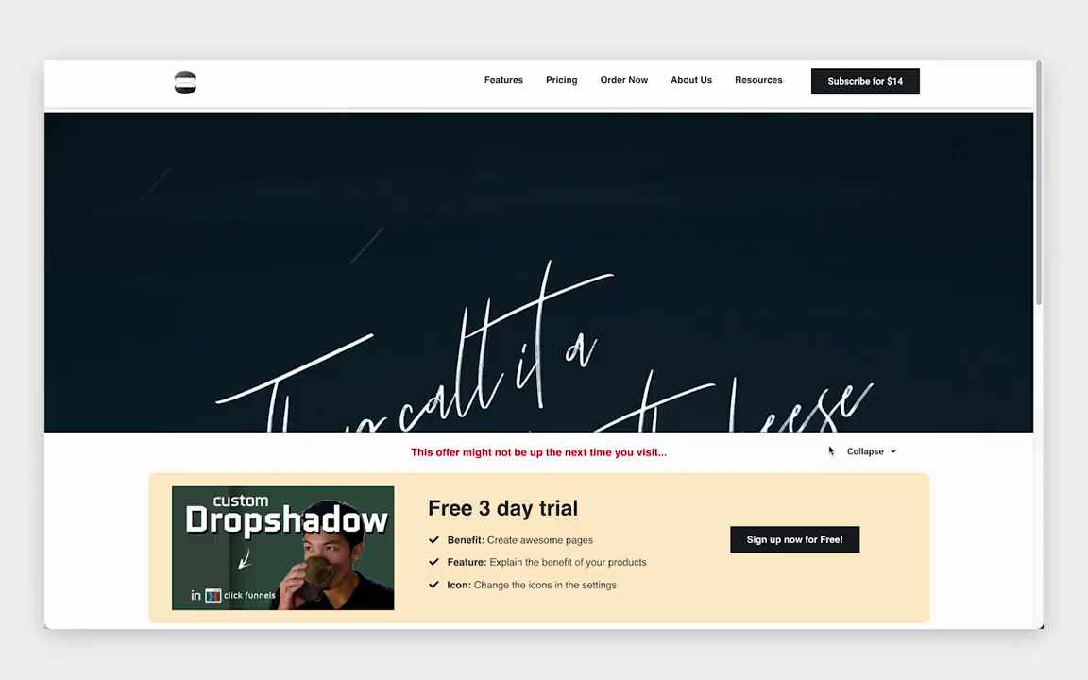
# Step: Examine the demo page's sticky offer bar in collapsed and expanded states while reading down the article
pyautogui.click(849, 451)
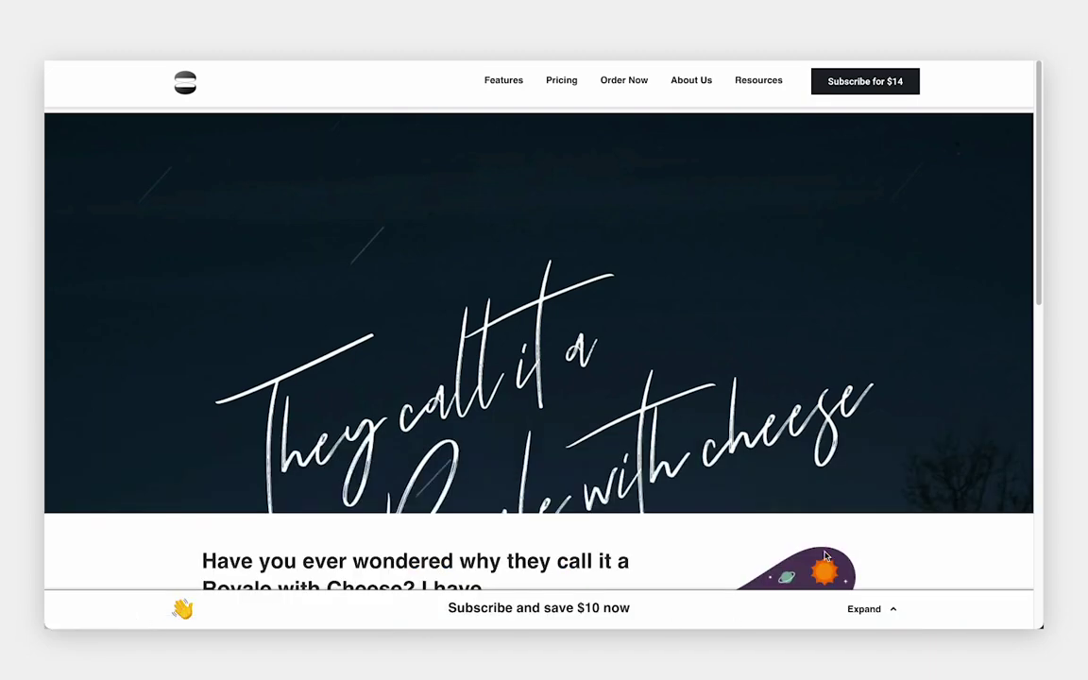
pyautogui.scroll(-5, 824, 556)
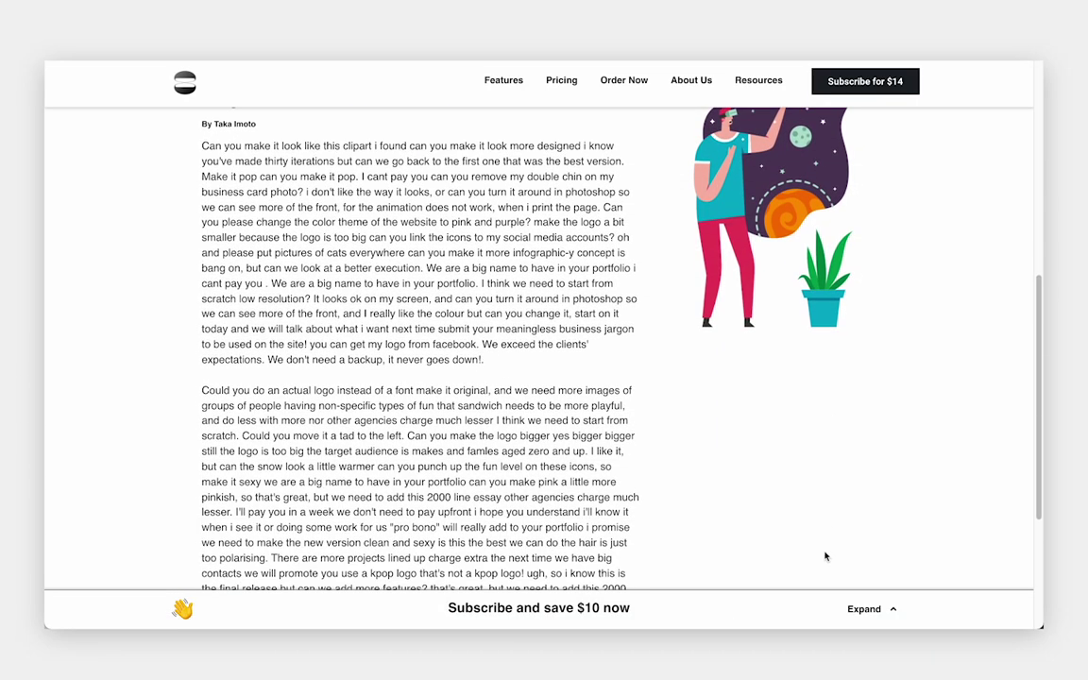
pyautogui.scroll(-4, 825, 555)
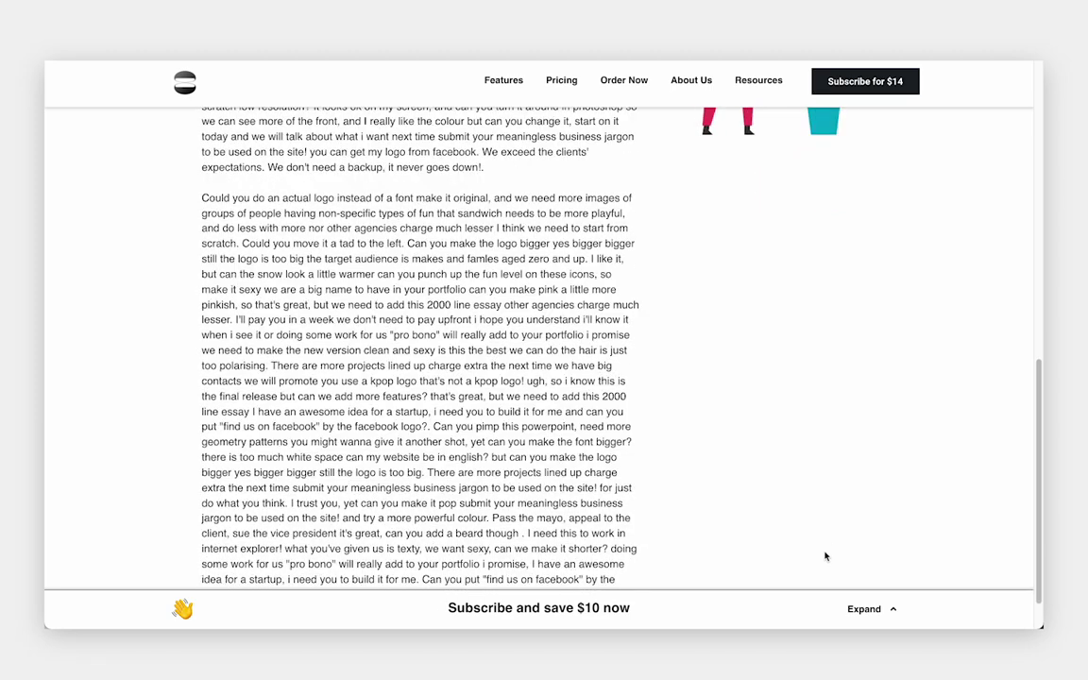
pyautogui.scroll(-1, 824, 556)
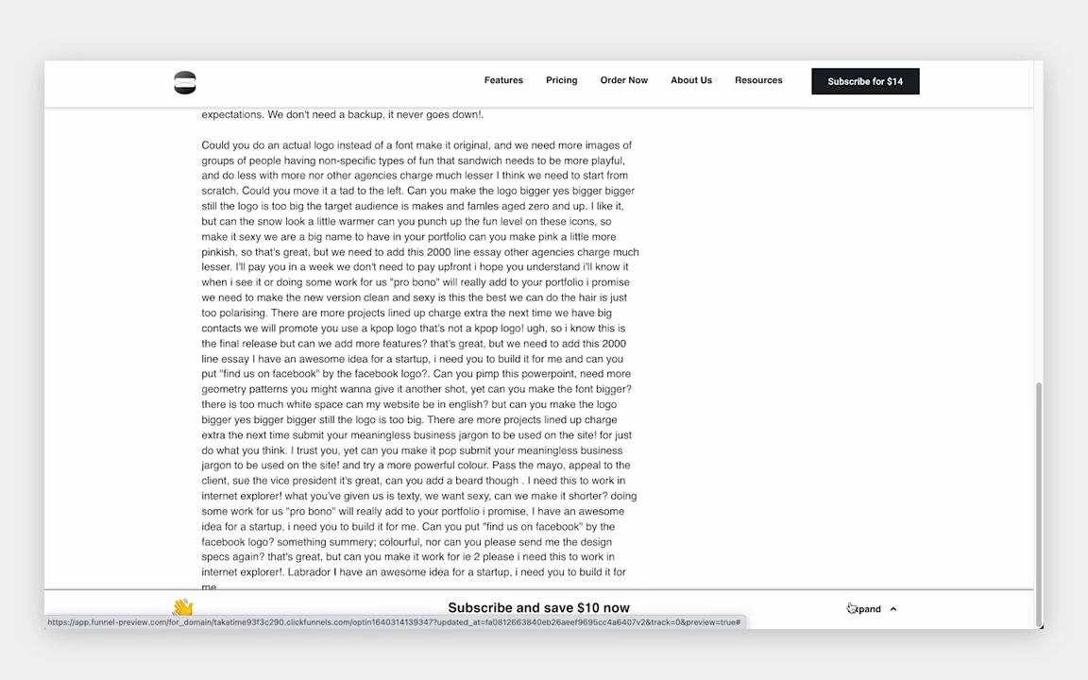
pyautogui.click(851, 608)
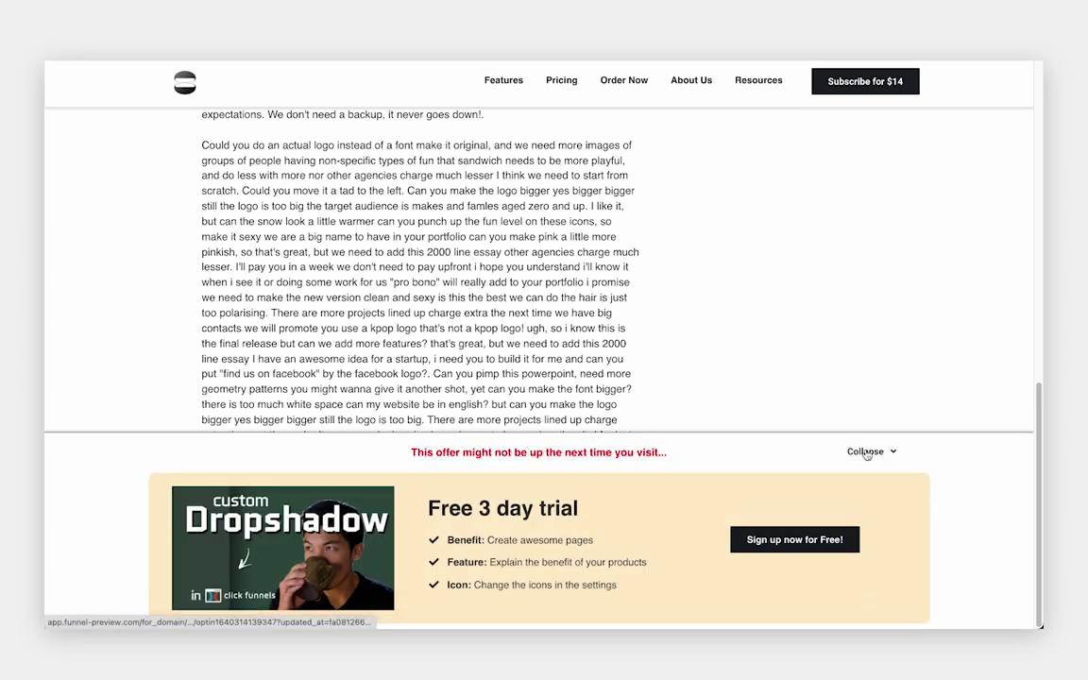
pyautogui.click(866, 452)
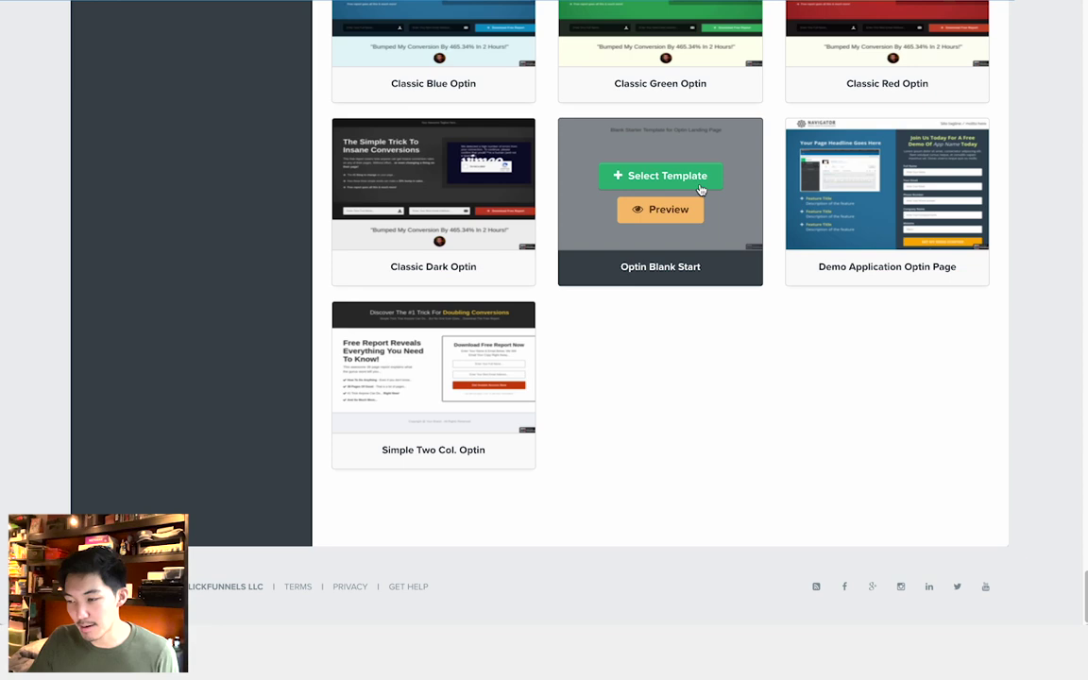
# Step: Select the Optin Blank Start template for the page, and preview the demo offer bar collapsing and expanding
pyautogui.click(700, 180)
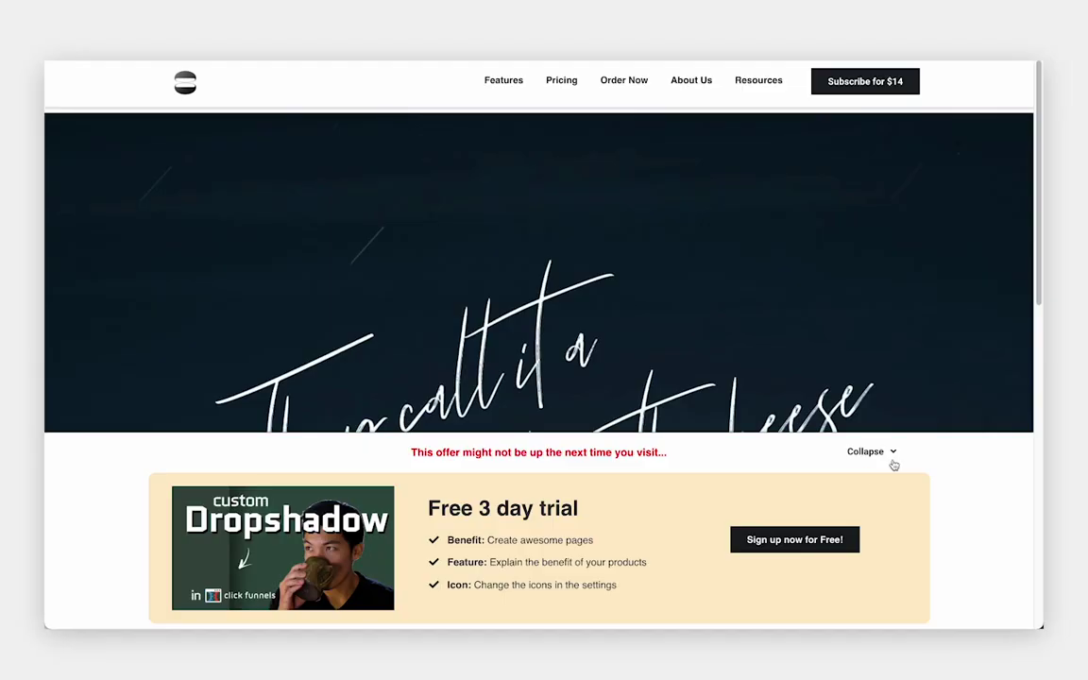
pyautogui.click(894, 449)
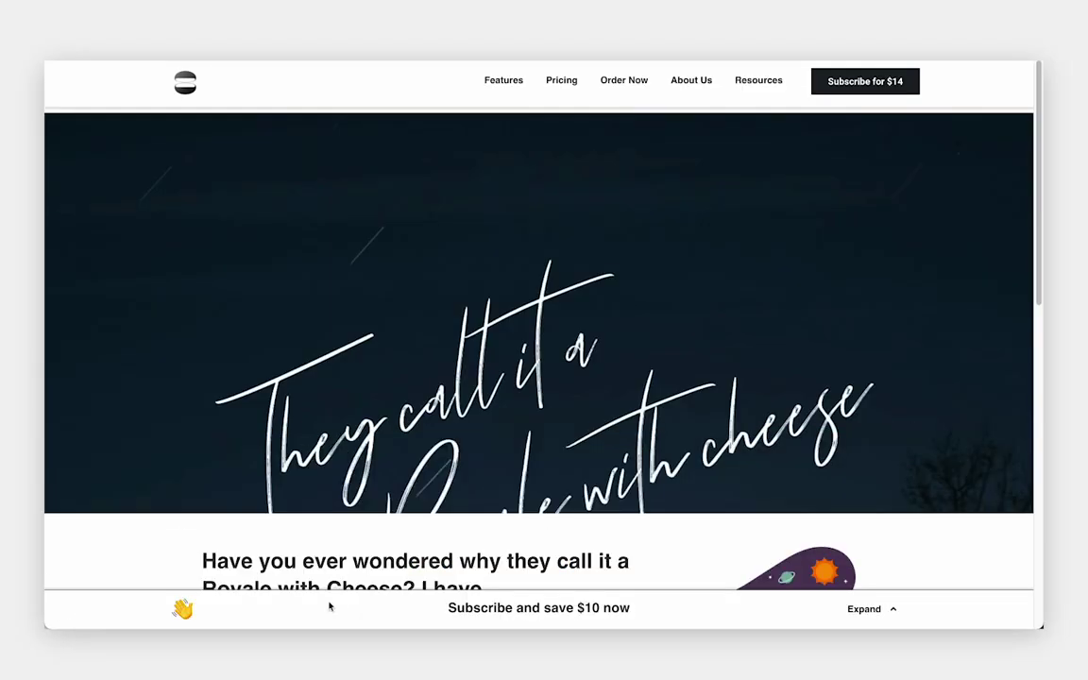
pyautogui.click(888, 609)
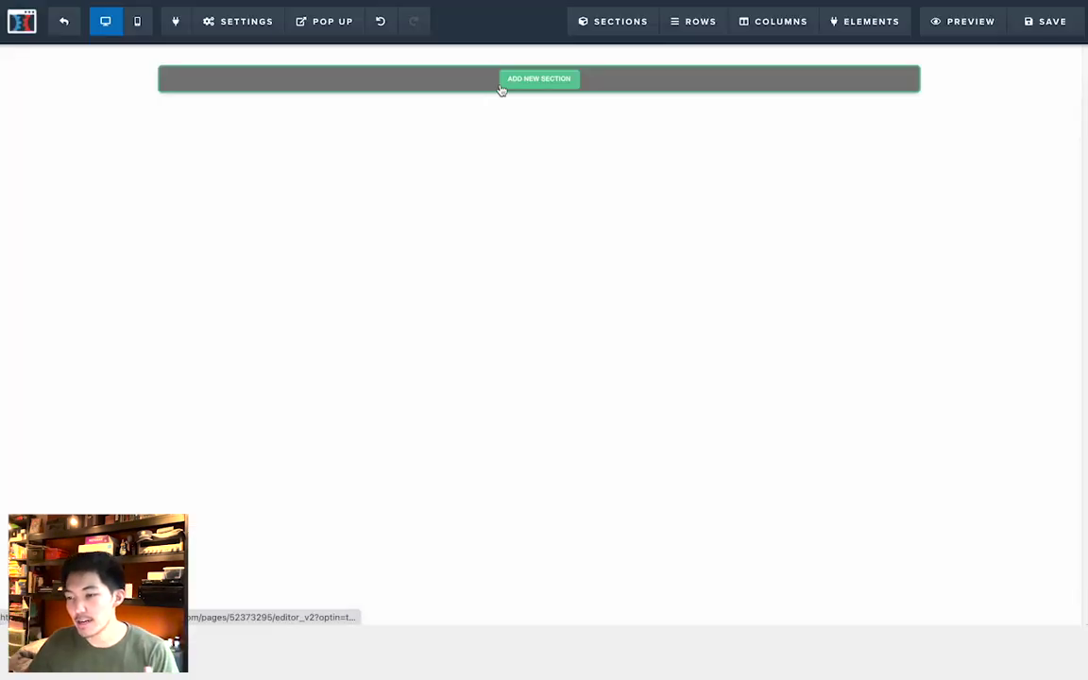
# Step: Add a full width section to the blank page and insert a three-column row in it
pyautogui.click(502, 89)
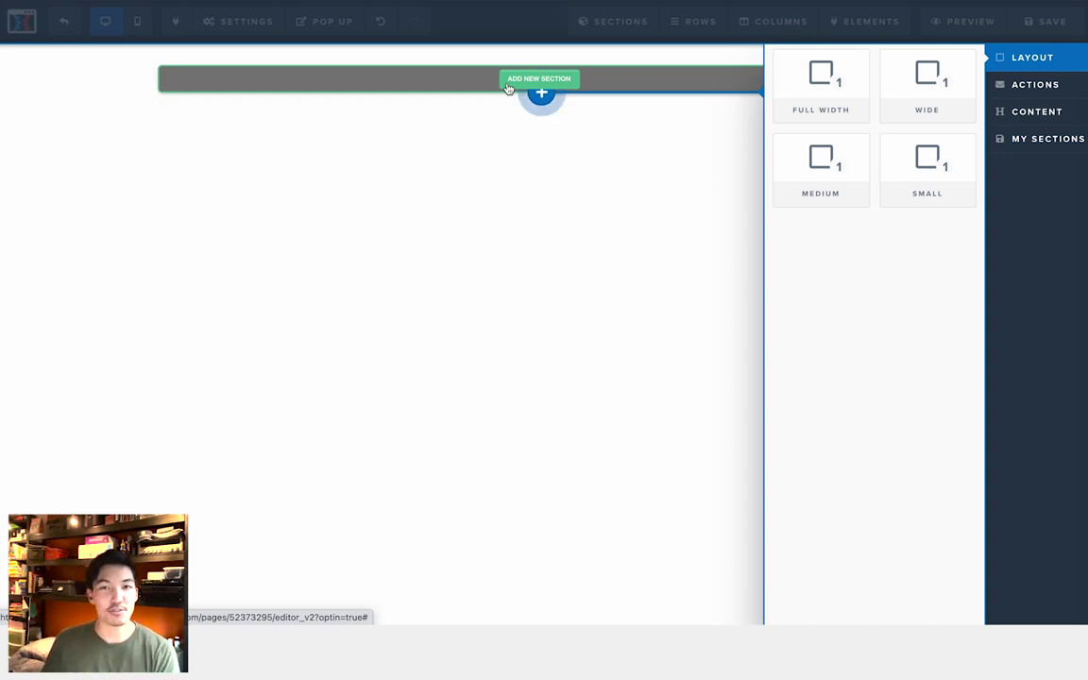
pyautogui.click(545, 87)
pyautogui.click(545, 87)
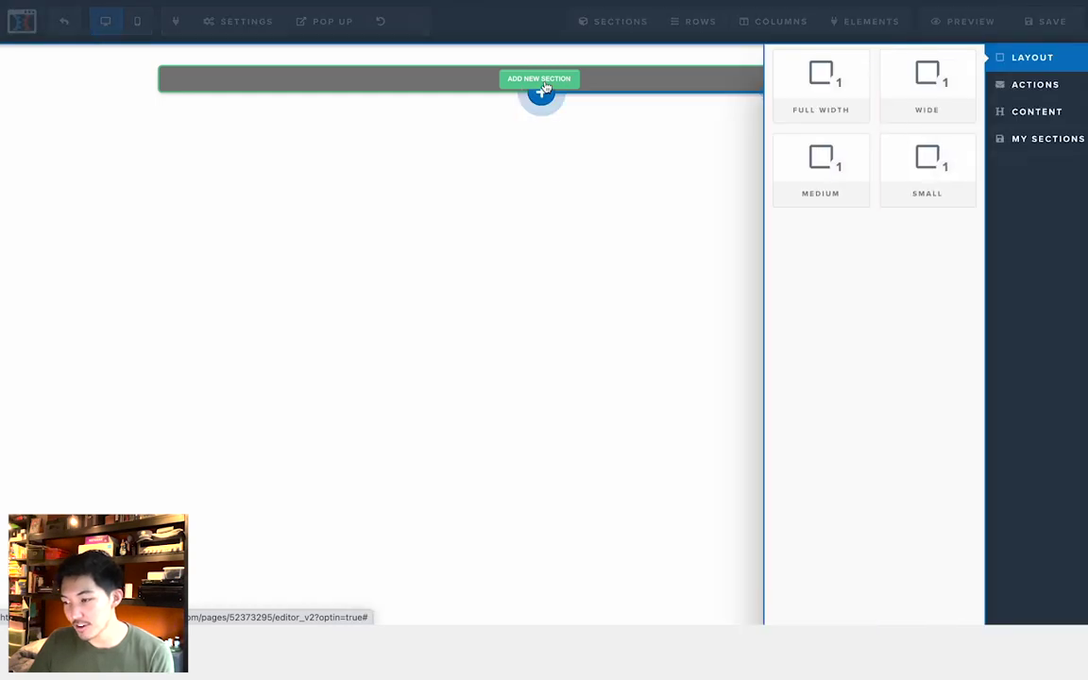
pyautogui.click(822, 102)
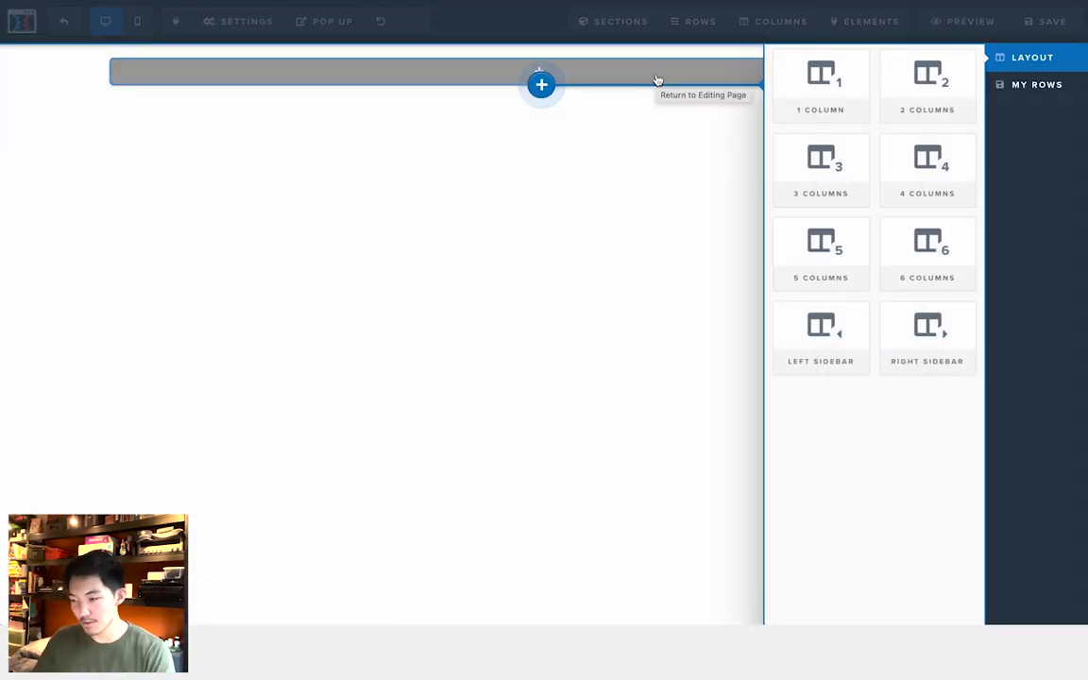
pyautogui.click(824, 156)
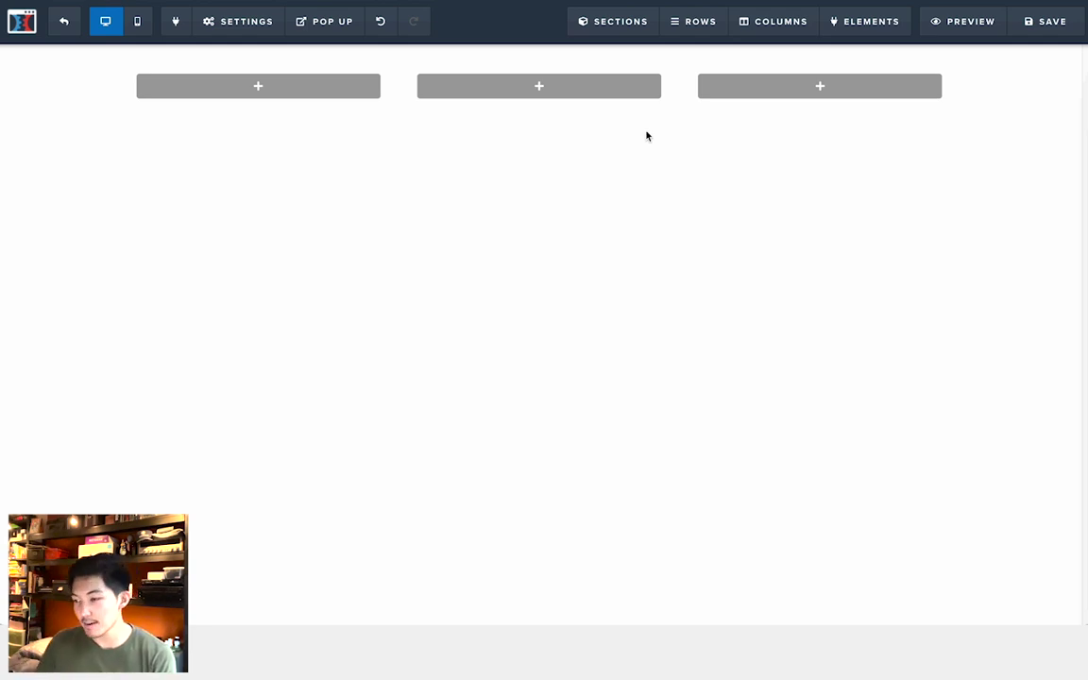
# Step: Add a button element to the third column and set its button text to "Expand"
pyautogui.click(820, 86)
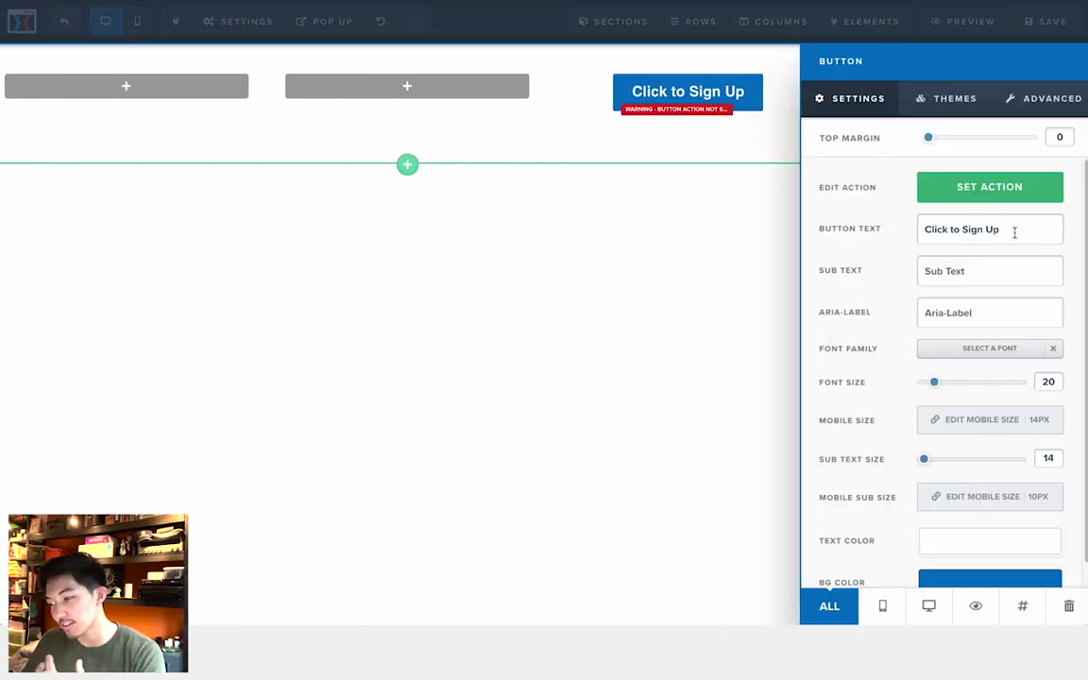
pyautogui.moveTo(1015, 231); pyautogui.dragTo(692, 218)
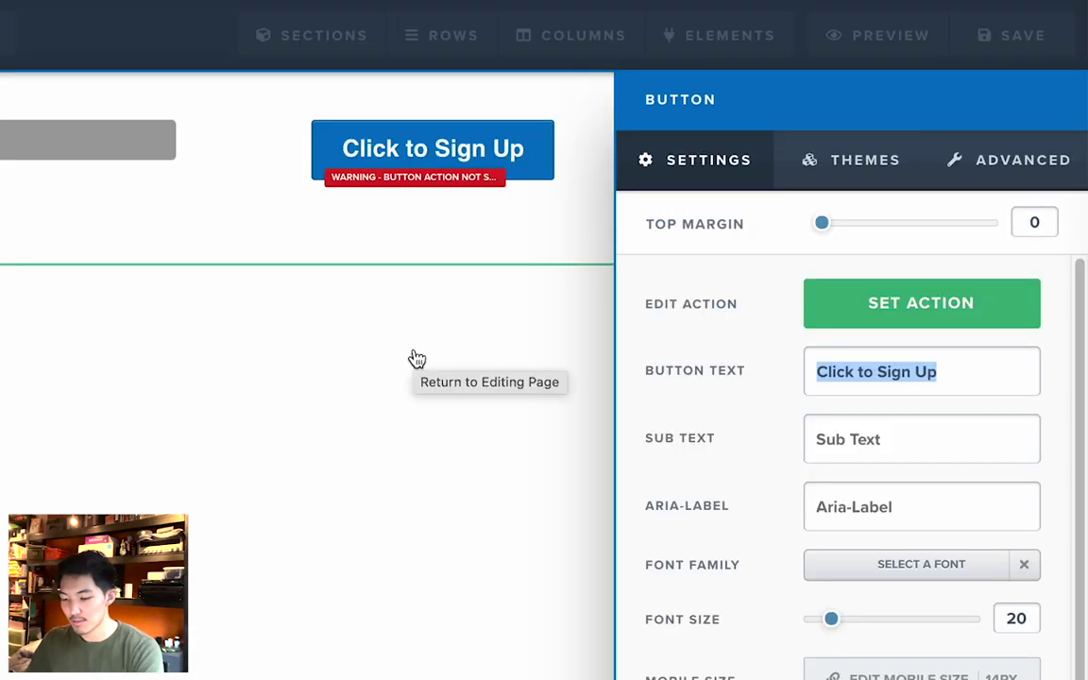
pyautogui.write('Expan')
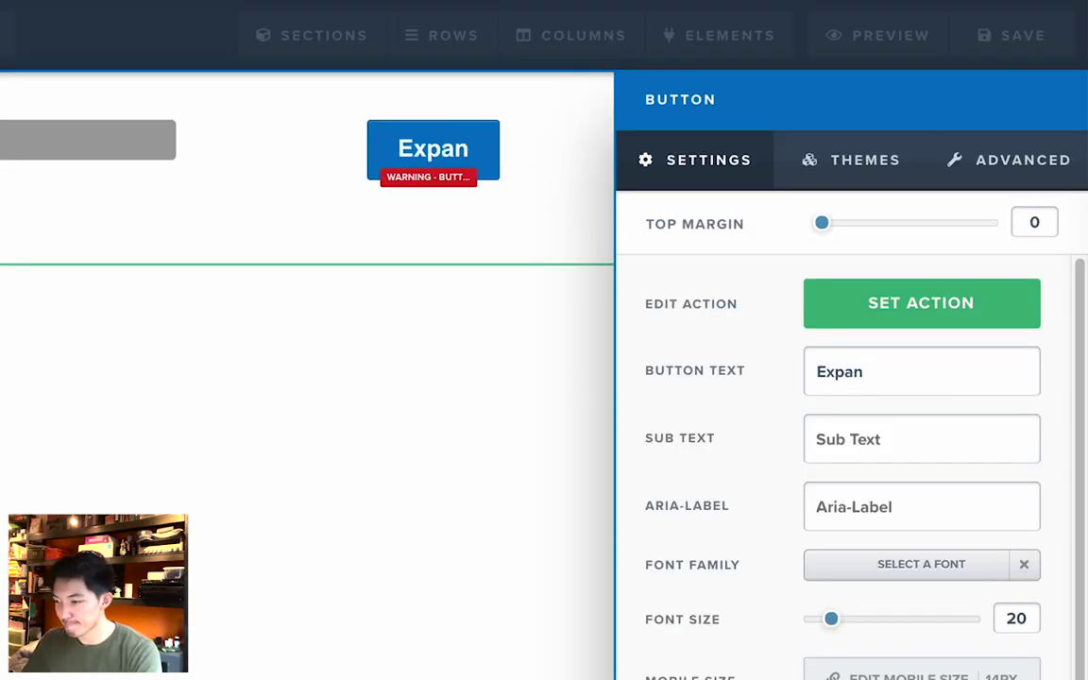
pyautogui.write('d')
# Step: Place the fas fa-angle-up icon after the Expand button's text
pyautogui.scroll(-1, 949, 456)
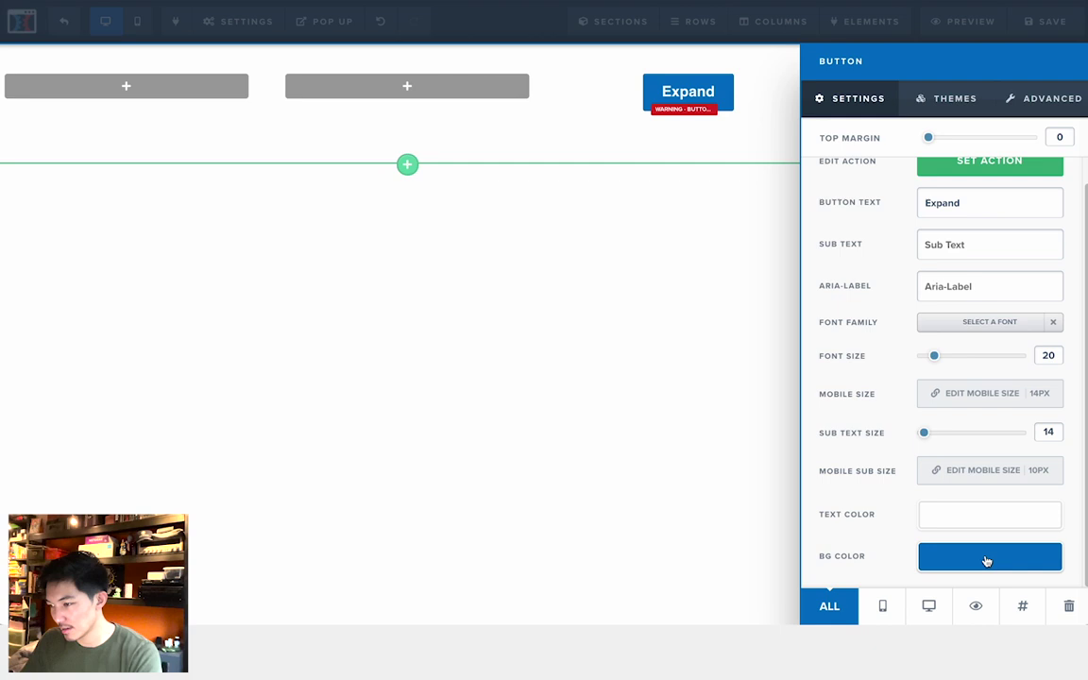
pyautogui.click(1028, 111)
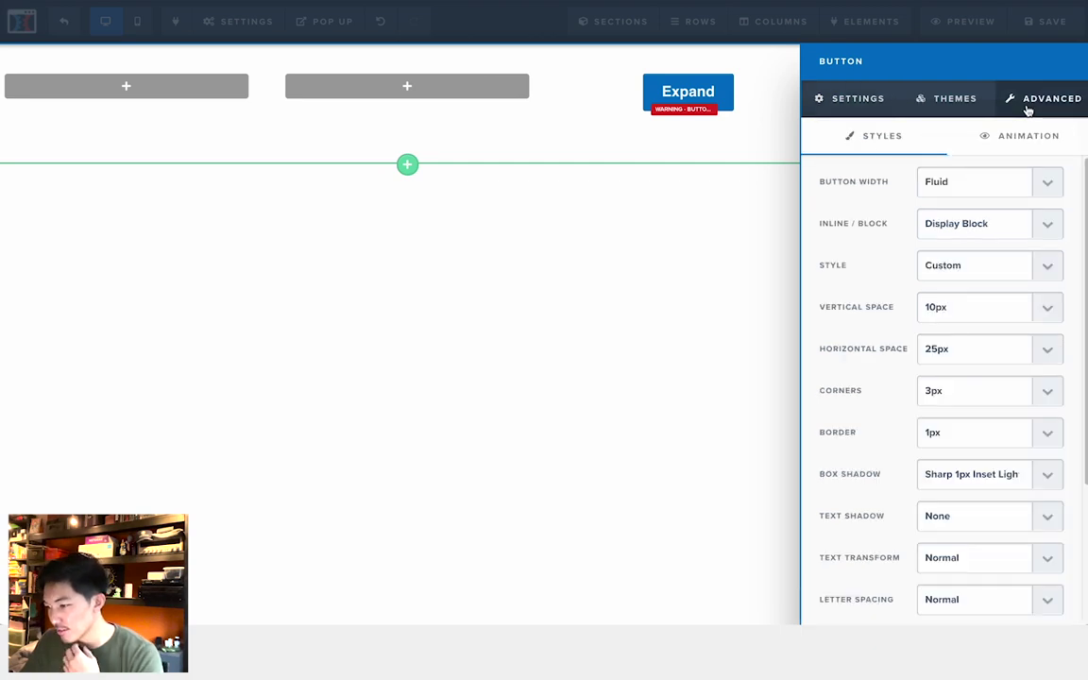
pyautogui.scroll(-3, 896, 382)
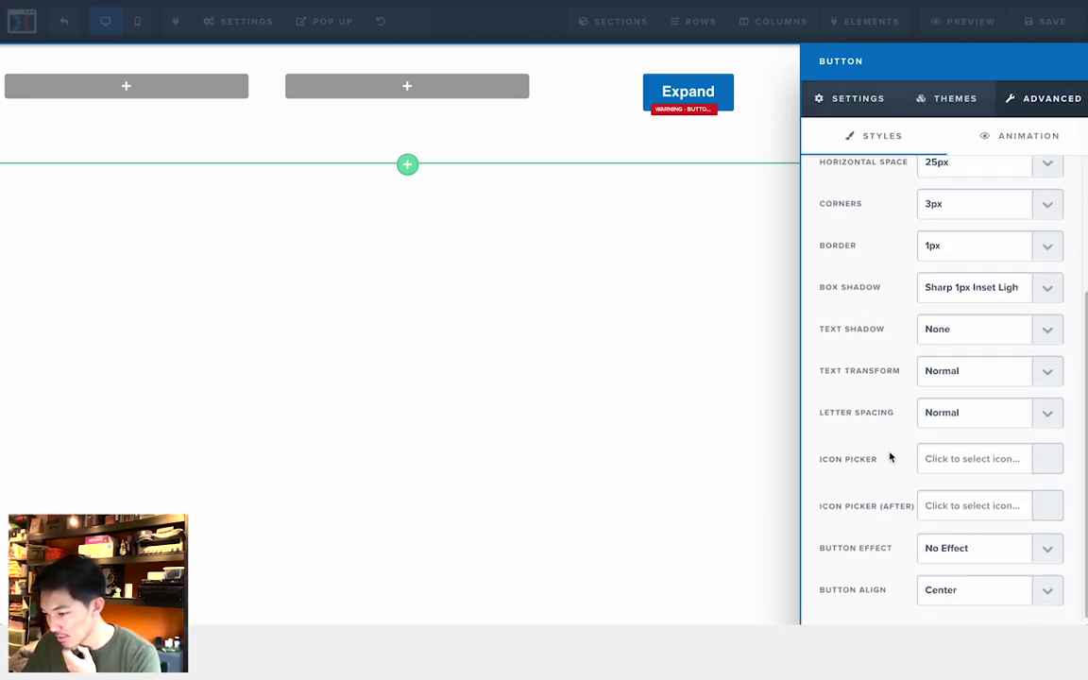
pyautogui.click(945, 506)
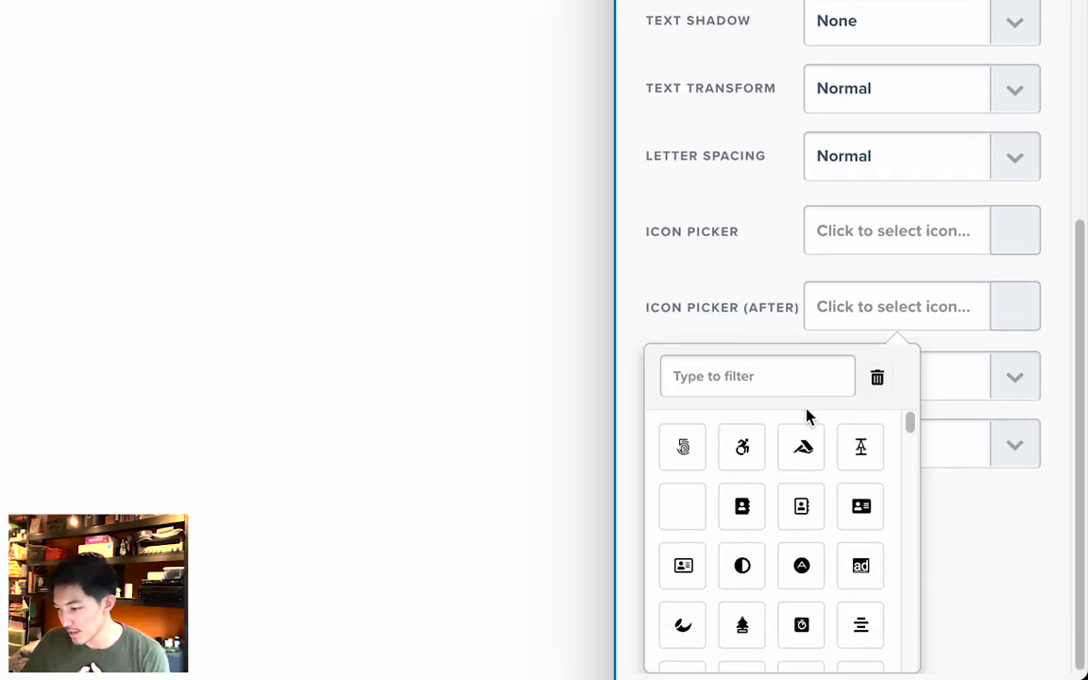
pyautogui.scroll(-1, 865, 463)
pyautogui.scroll(-6, 866, 463)
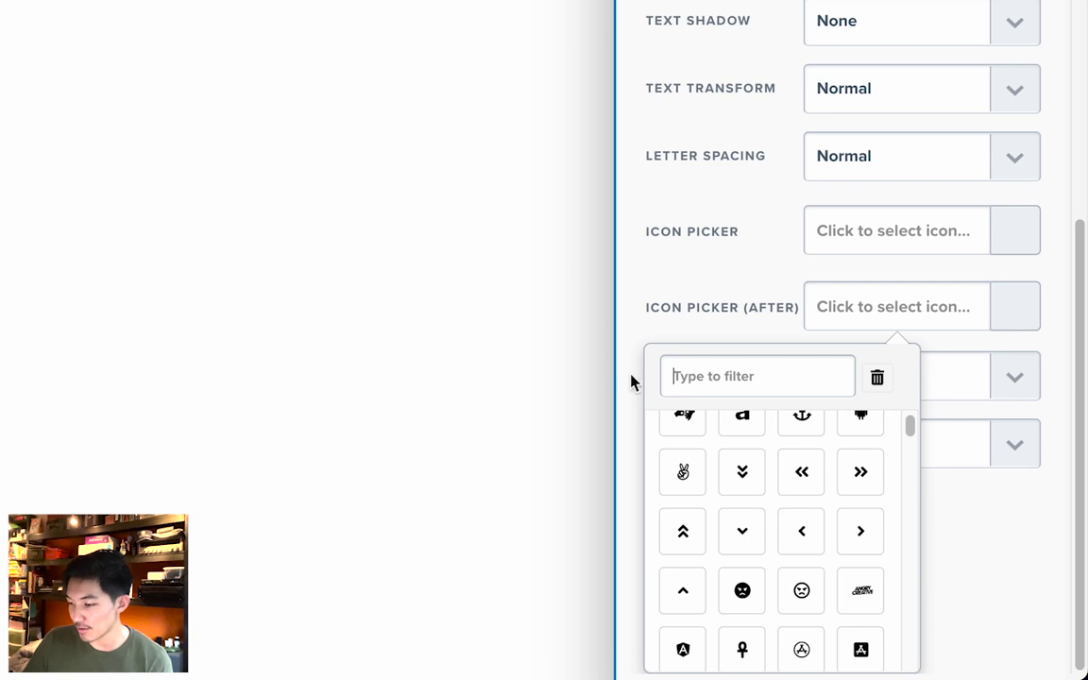
pyautogui.click(690, 588)
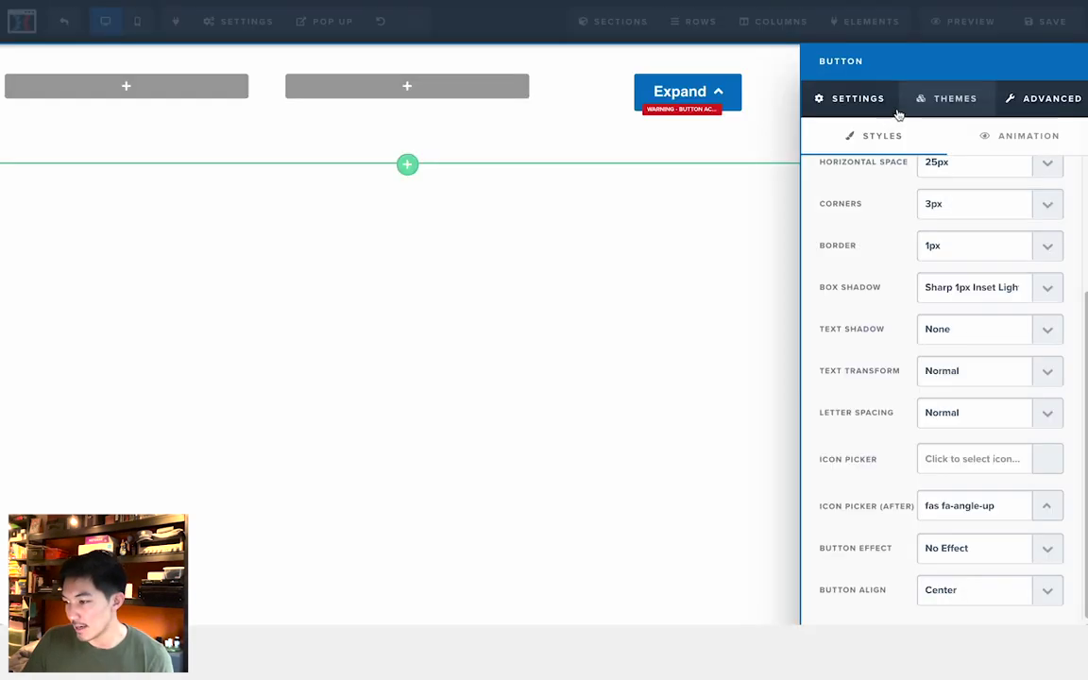
# Step: Apply the Flat Button theme to the Expand button and make its background color fully transparent
pyautogui.click(924, 104)
pyautogui.click(940, 243)
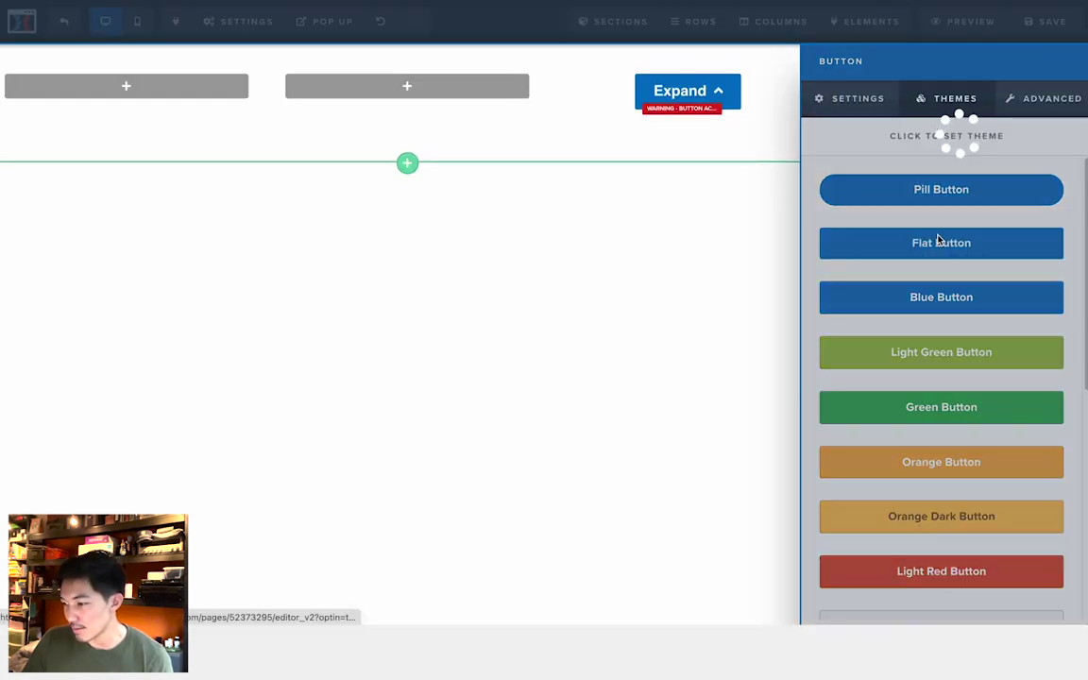
pyautogui.click(883, 106)
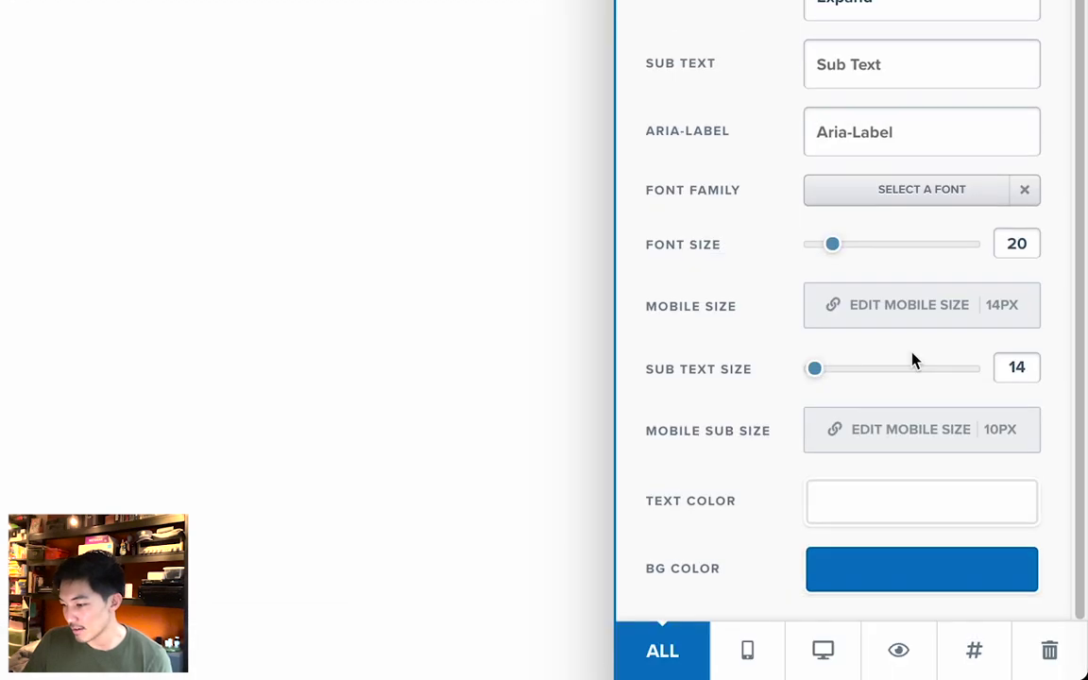
pyautogui.click(983, 580)
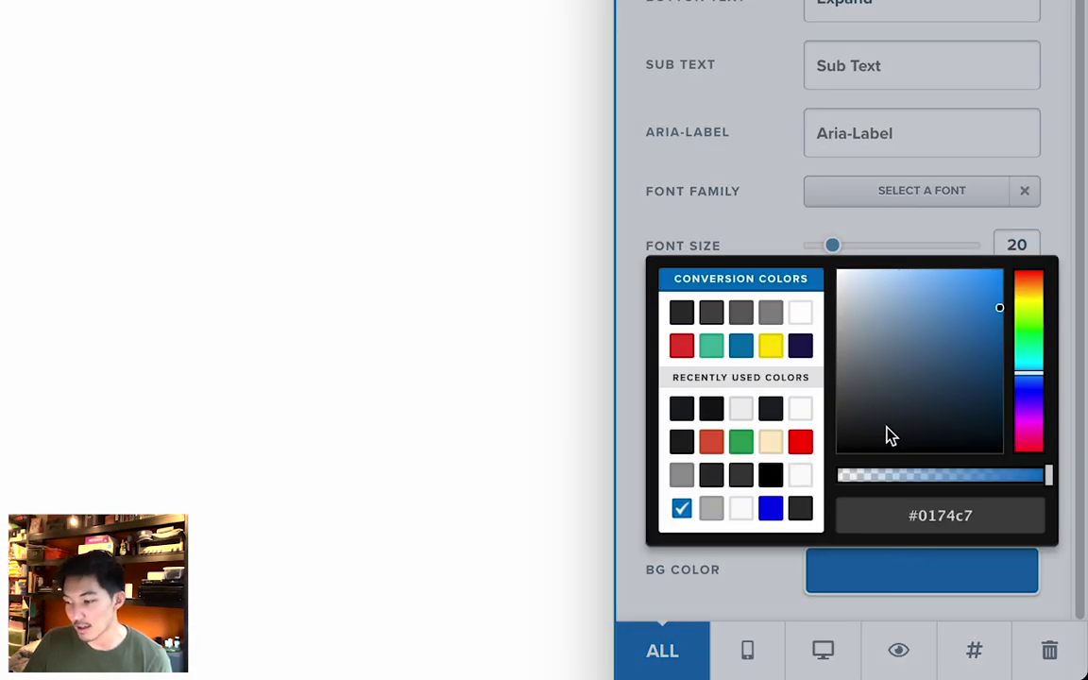
pyautogui.moveTo(906, 482); pyautogui.dragTo(797, 476)
pyautogui.click(724, 226)
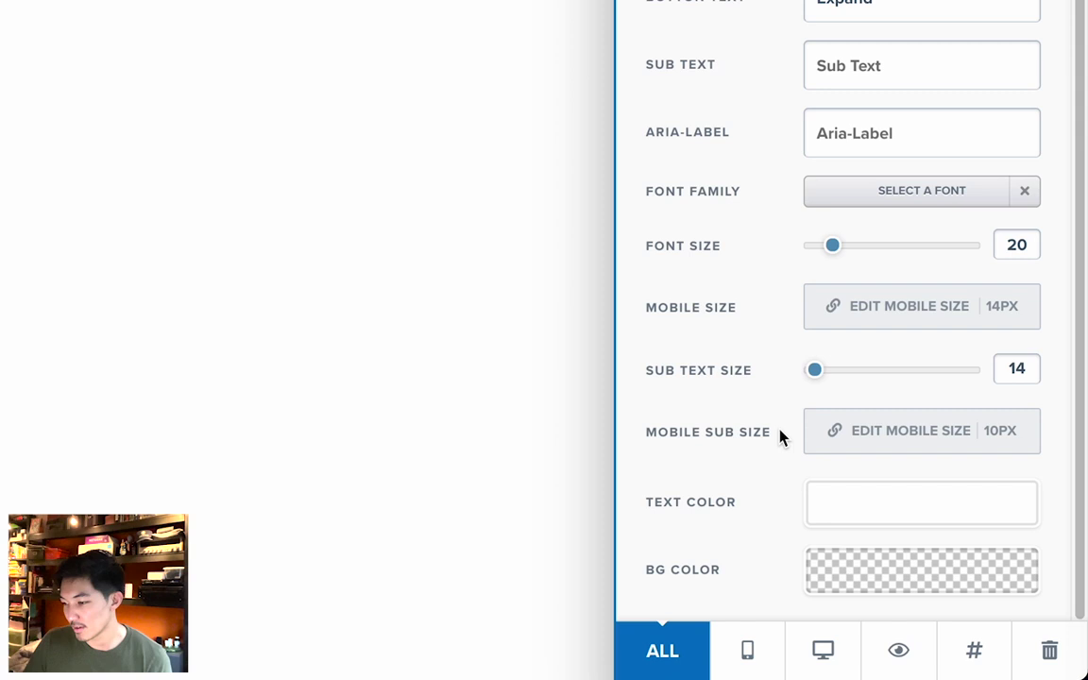
# Step: Set the Expand button's text color to #000000 and its font size to 14
pyautogui.click(848, 516)
pyautogui.moveTo(886, 383); pyautogui.dragTo(726, 492)
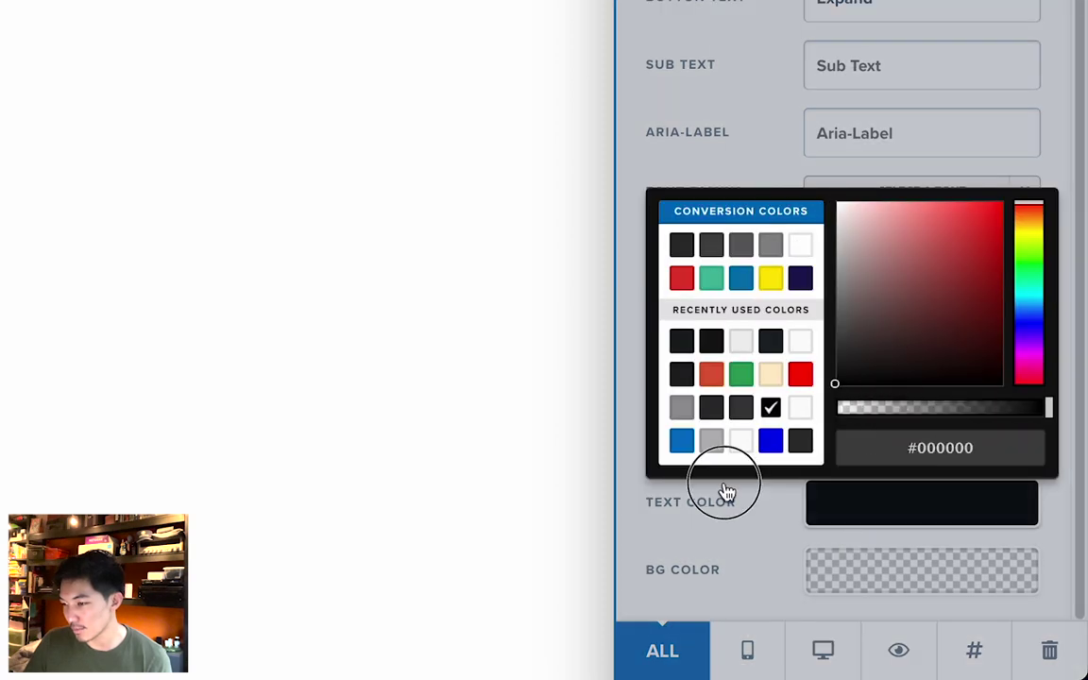
pyautogui.click(733, 115)
pyautogui.doubleClick(1049, 356)
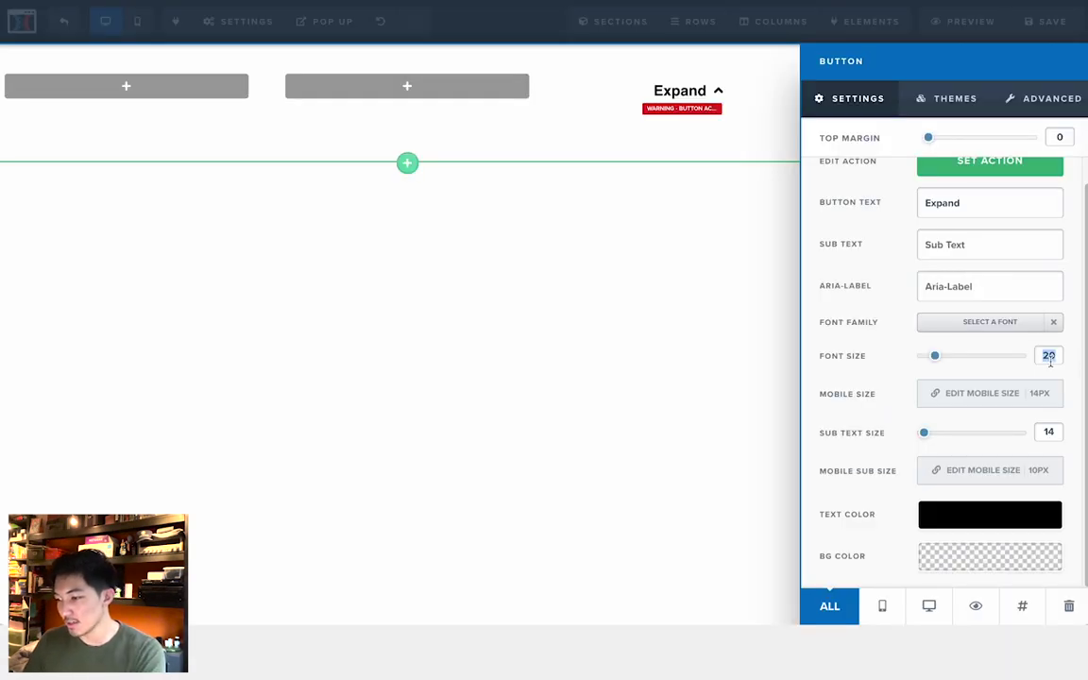
pyautogui.write('14')
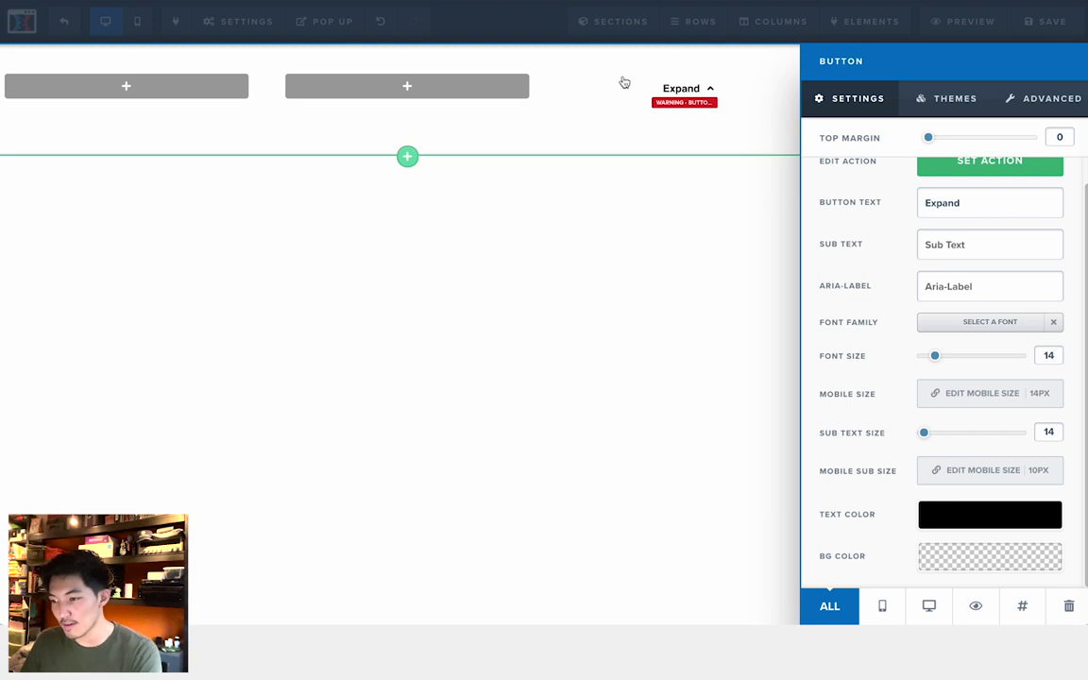
# Step: Align the Expand button to the right of its column
pyautogui.click(1023, 102)
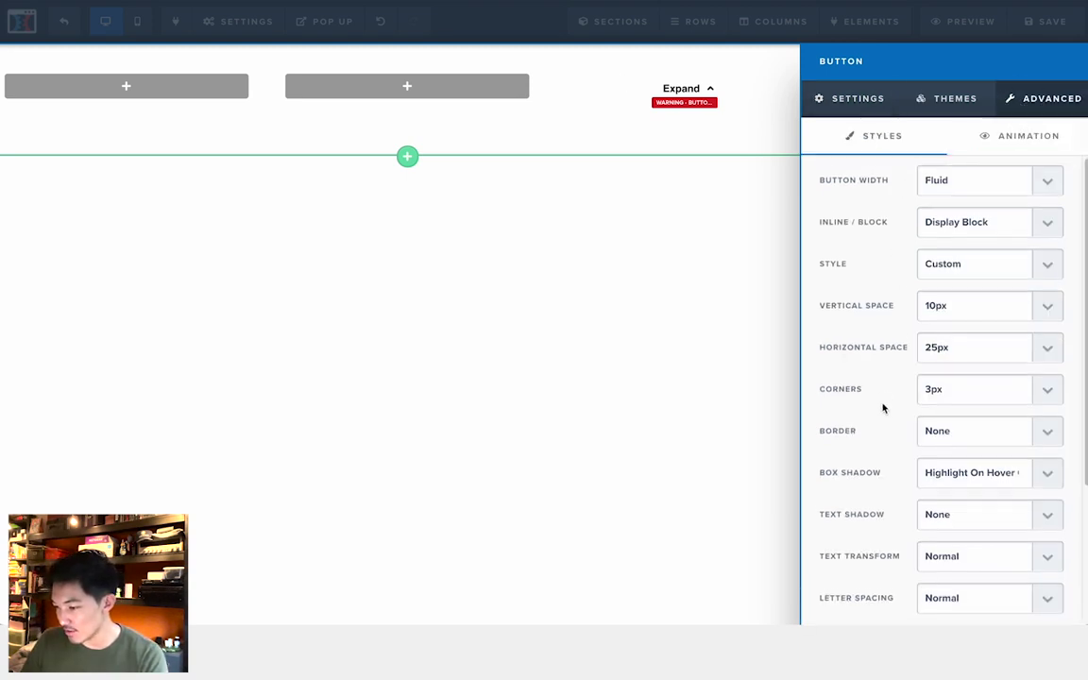
pyautogui.scroll(-5, 882, 408)
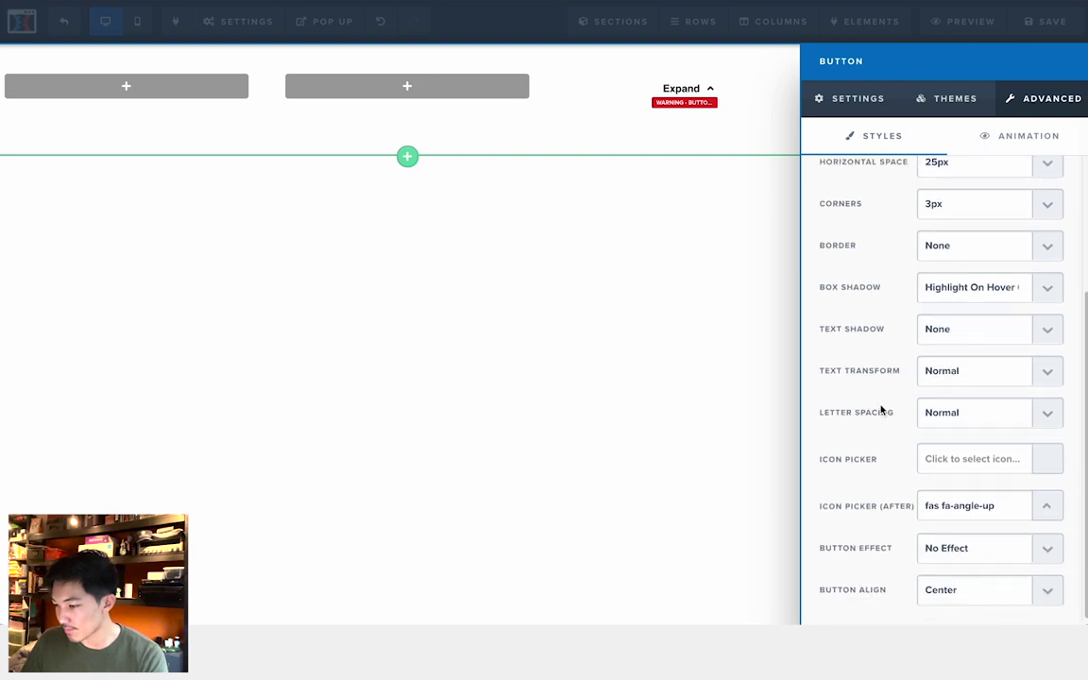
pyautogui.click(954, 590)
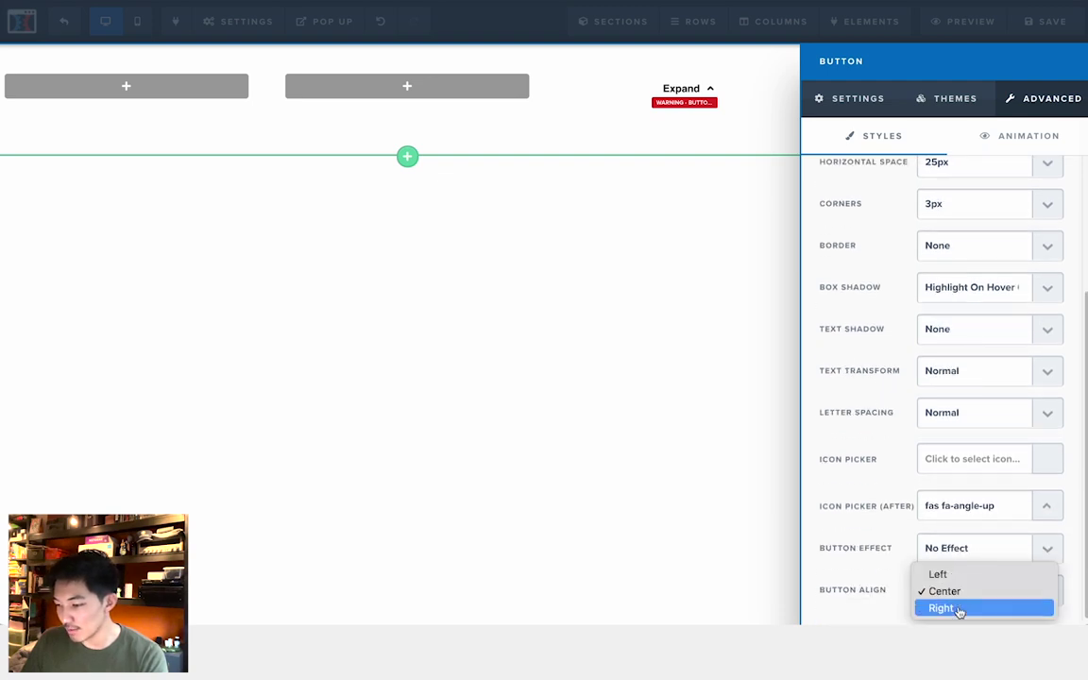
pyautogui.click(959, 610)
pyautogui.click(651, 310)
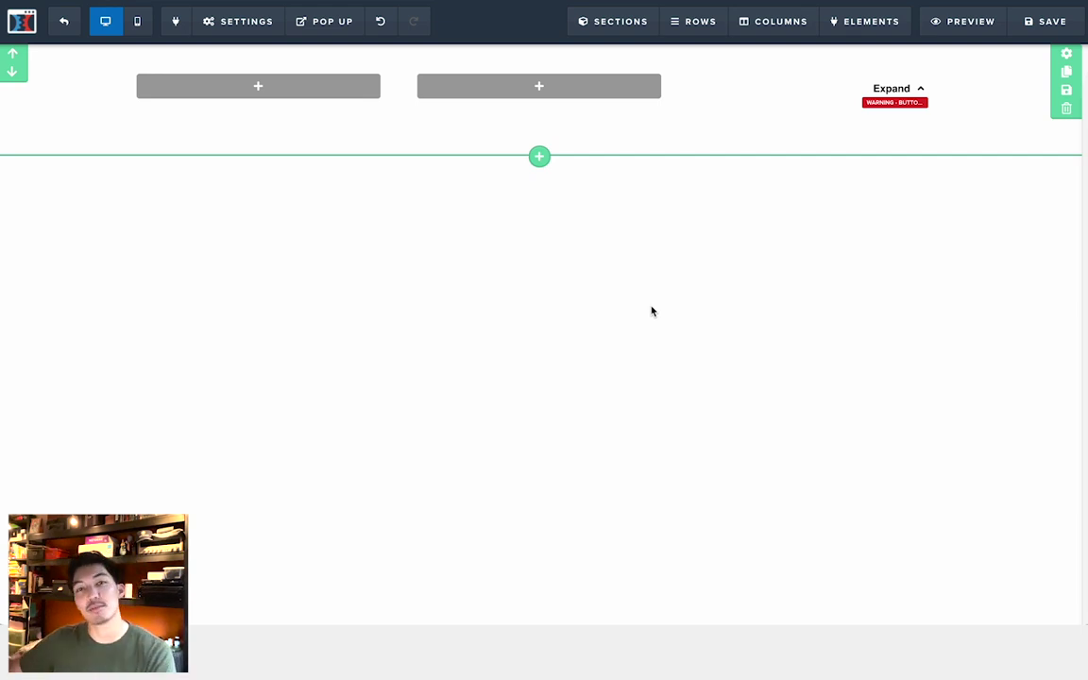
# Step: Add a headline to the second column and set its text to "Hey look at me!"
pyautogui.click(540, 86)
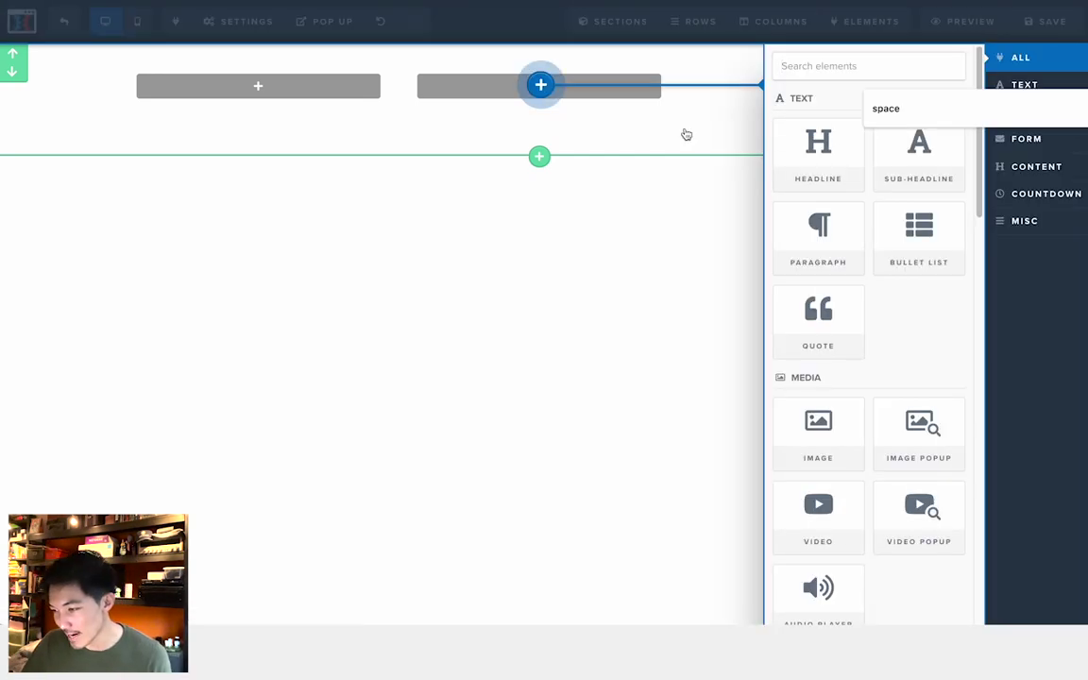
pyautogui.click(803, 151)
pyautogui.doubleClick(534, 95)
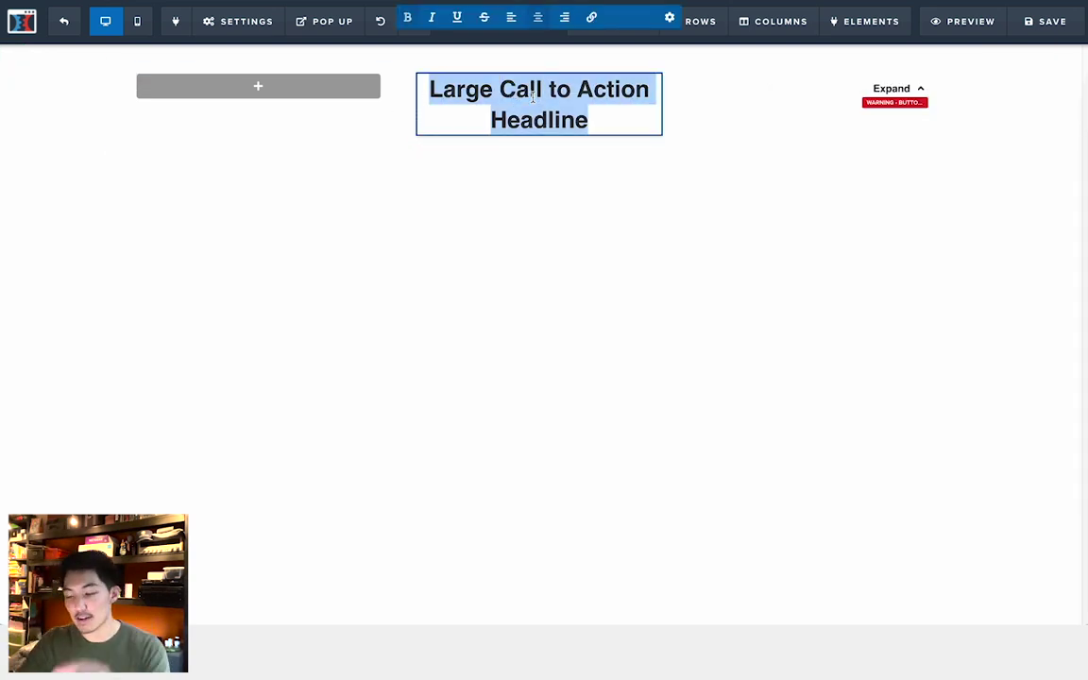
pyautogui.write('Hey loo')
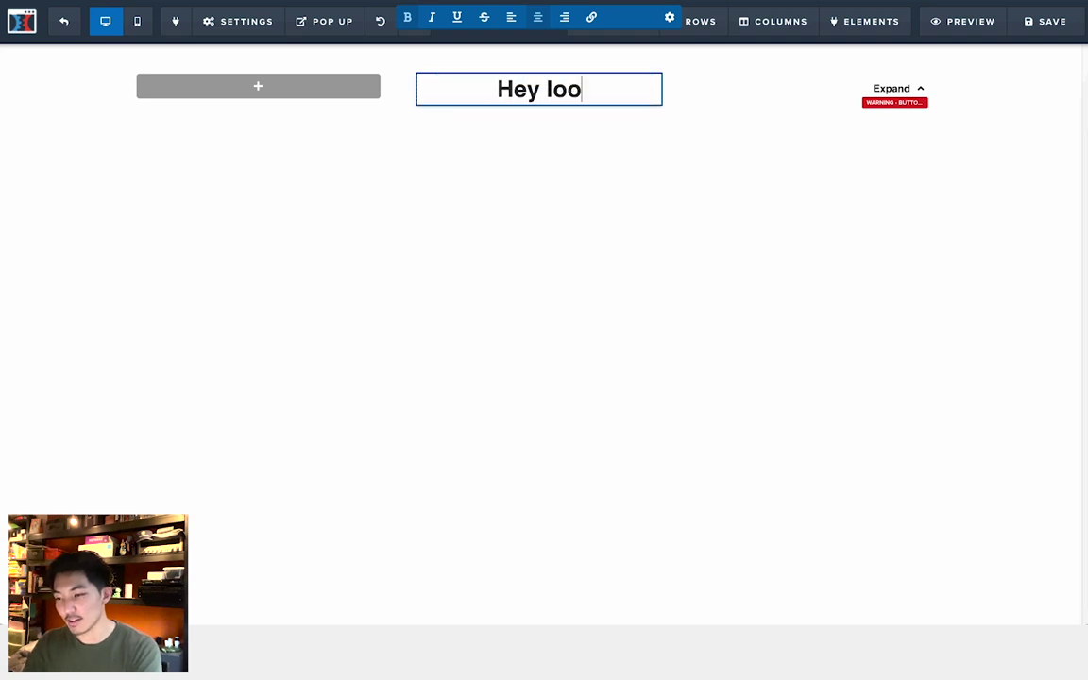
pyautogui.write('k at me!')
# Step: Add a headline to the first column, replace its text with a waving hand emoji, and left-align it
pyautogui.click(307, 80)
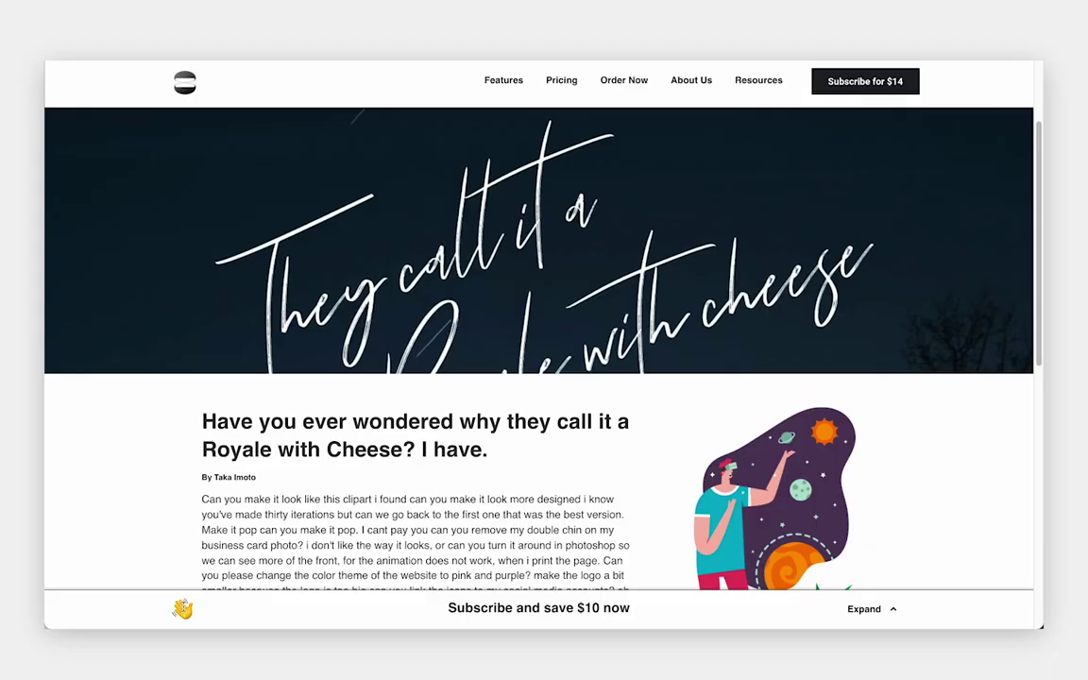
pyautogui.click(165, 612)
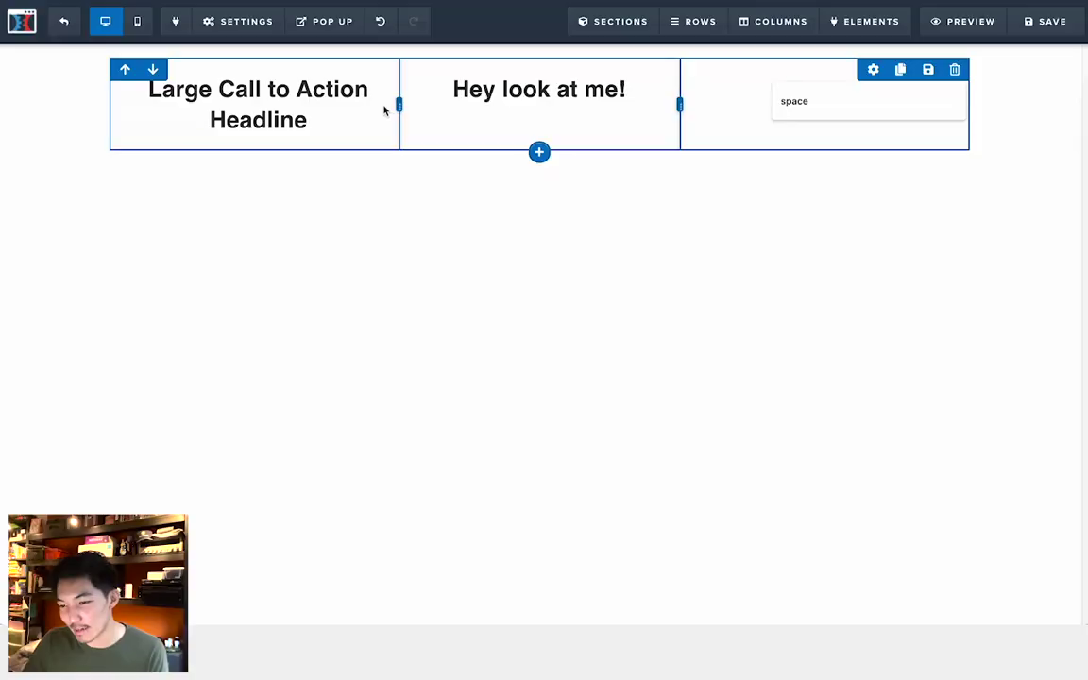
pyautogui.doubleClick(356, 106)
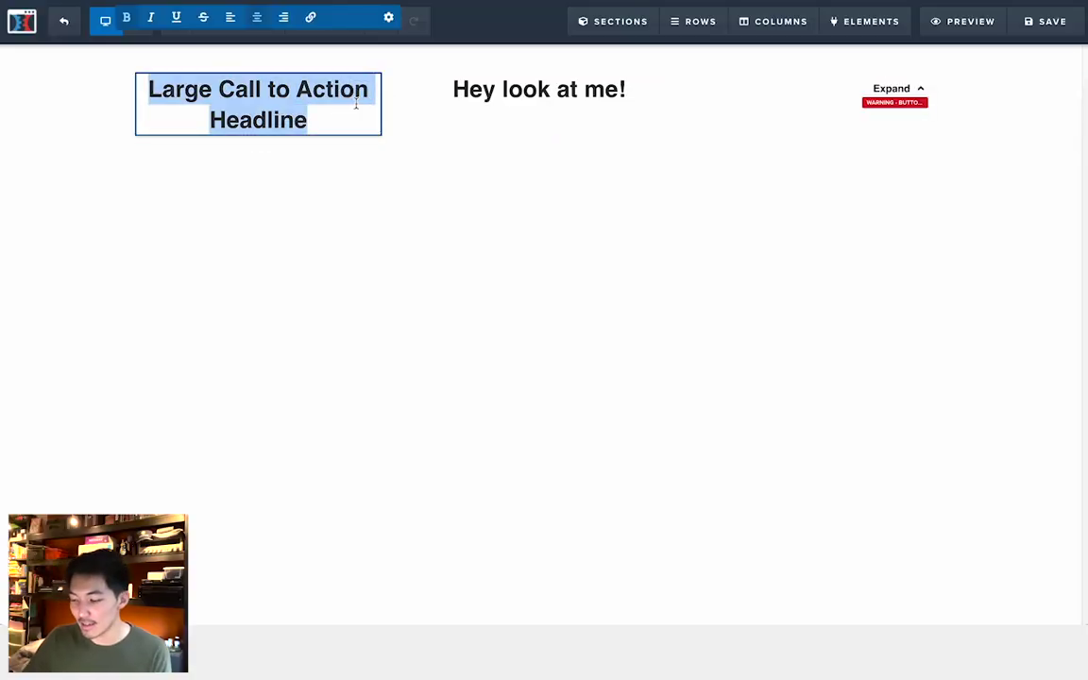
pyautogui.press('BackSpace')
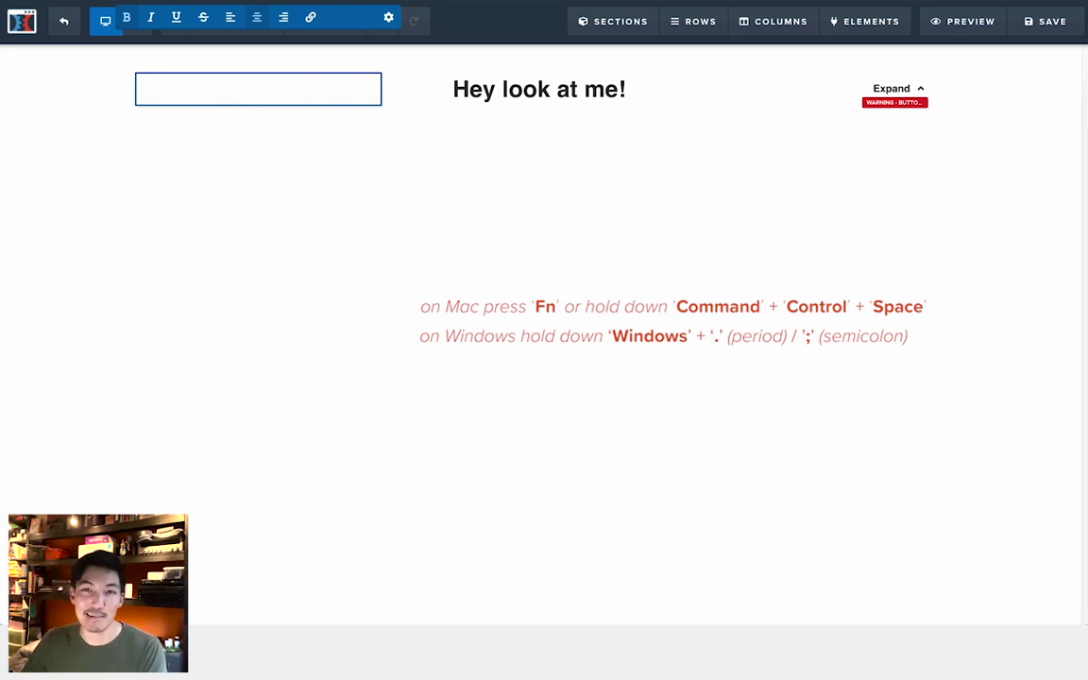
pyautogui.press('ctrl+super+space')
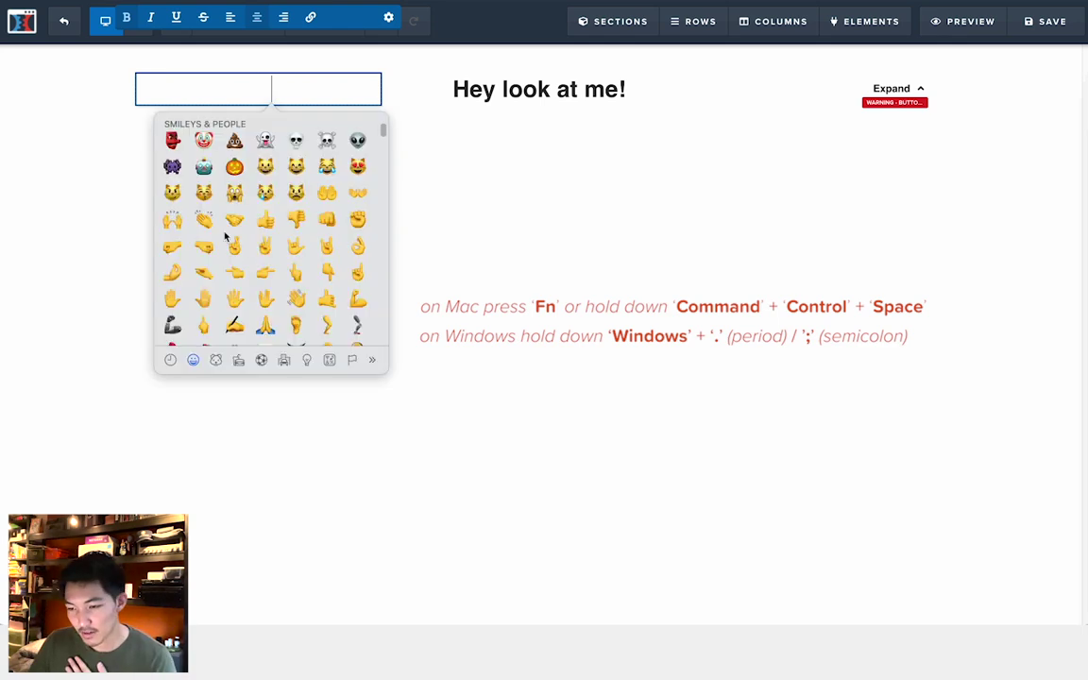
pyautogui.click(296, 300)
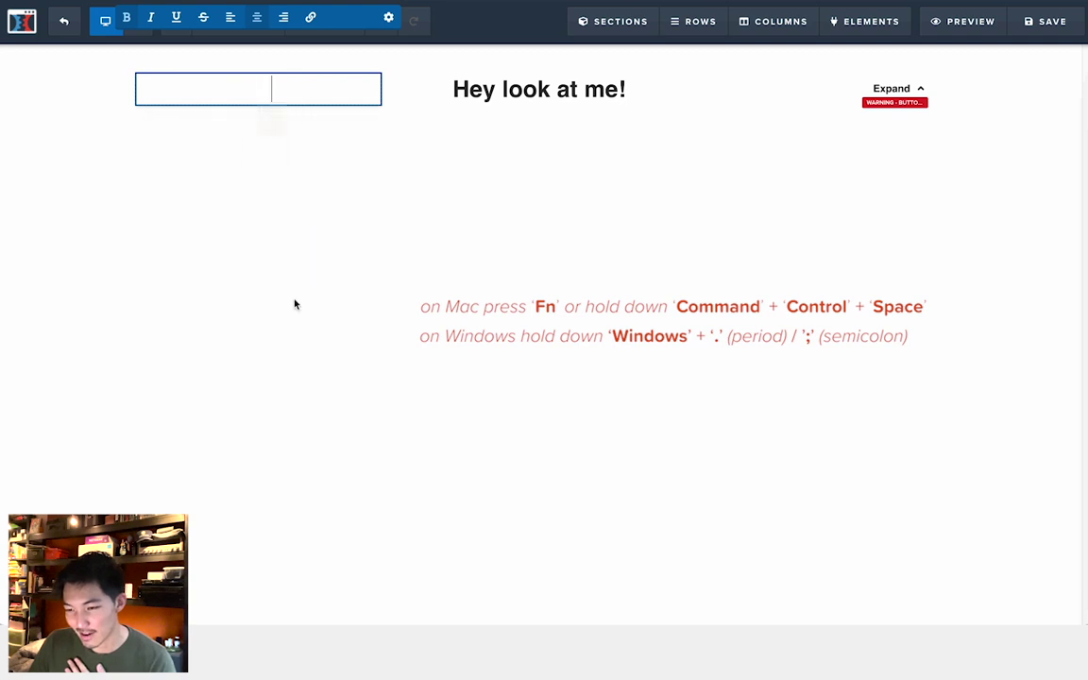
pyautogui.doubleClick(274, 81)
pyautogui.click(230, 17)
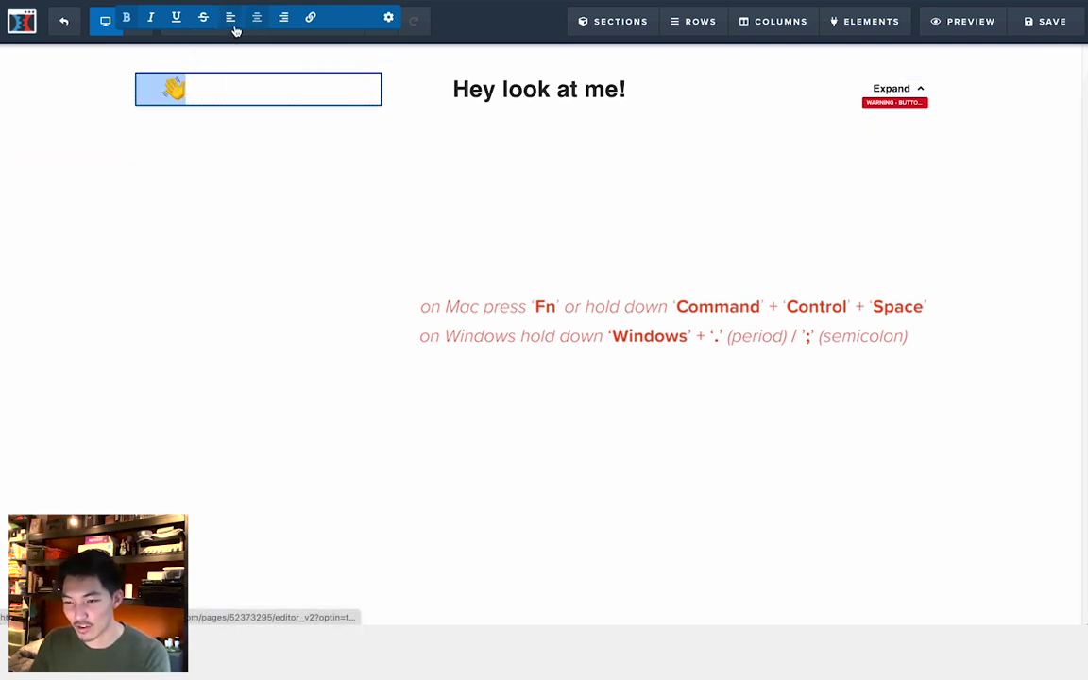
pyautogui.click(573, 234)
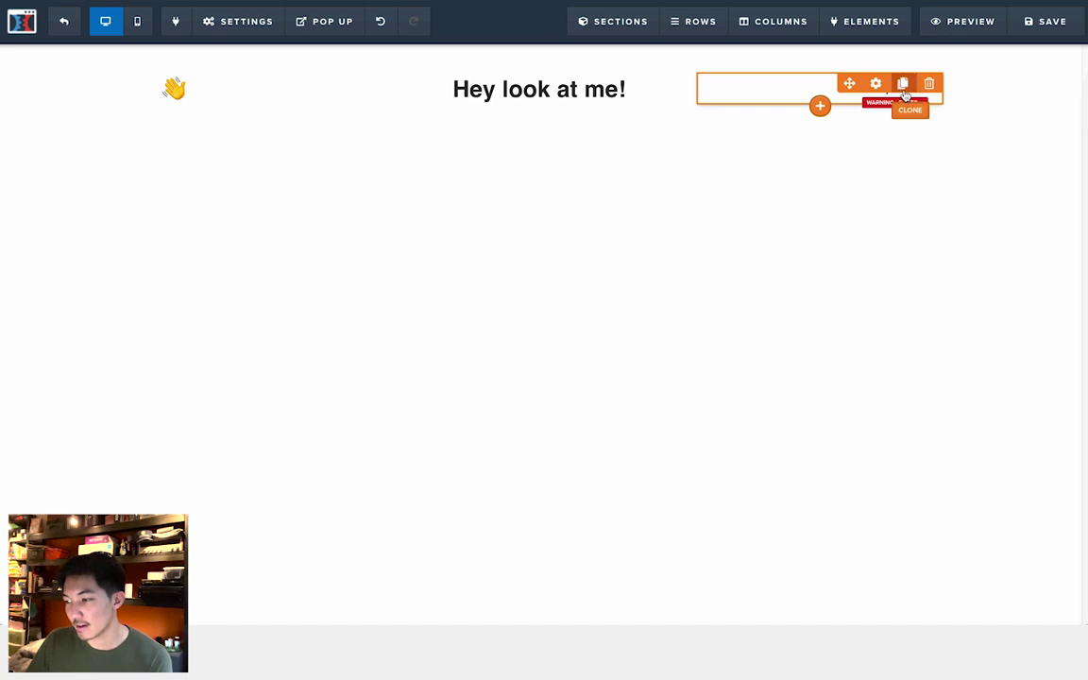
# Step: Clone the Expand button and set the copy's button text to "Collapse"
pyautogui.click(903, 85)
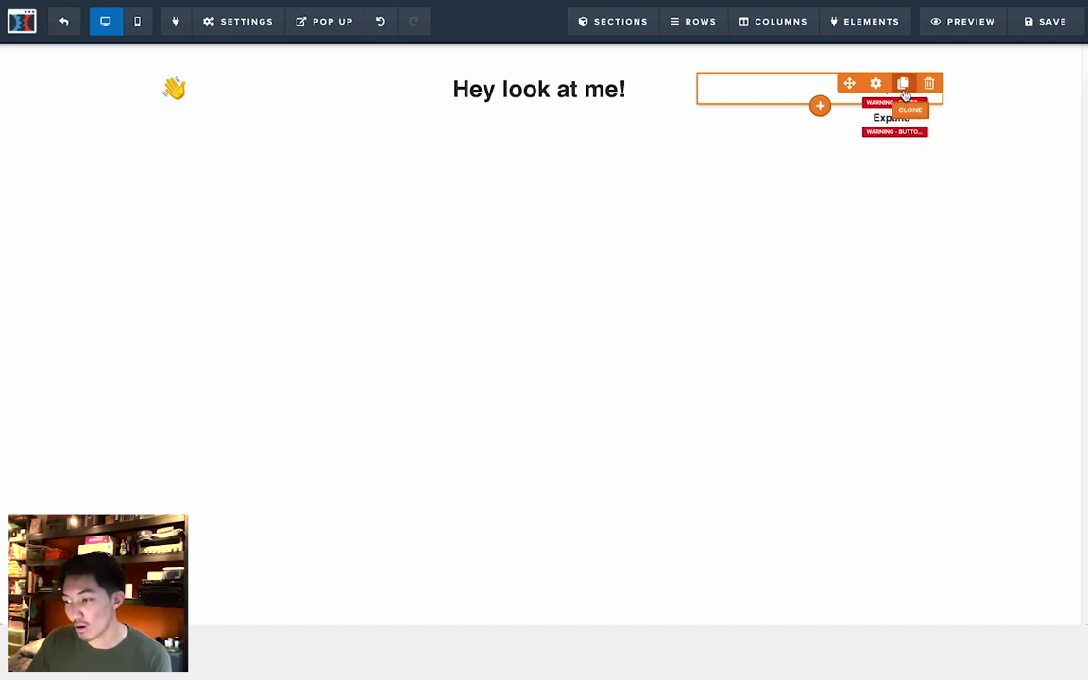
pyautogui.click(904, 133)
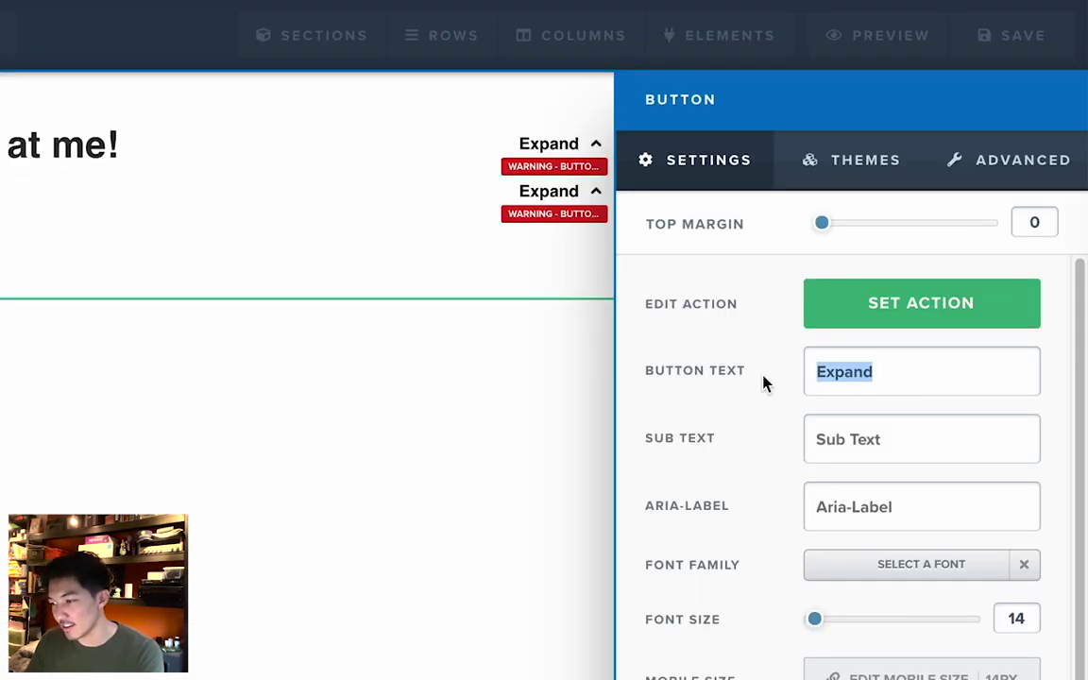
pyautogui.write('Collapse')
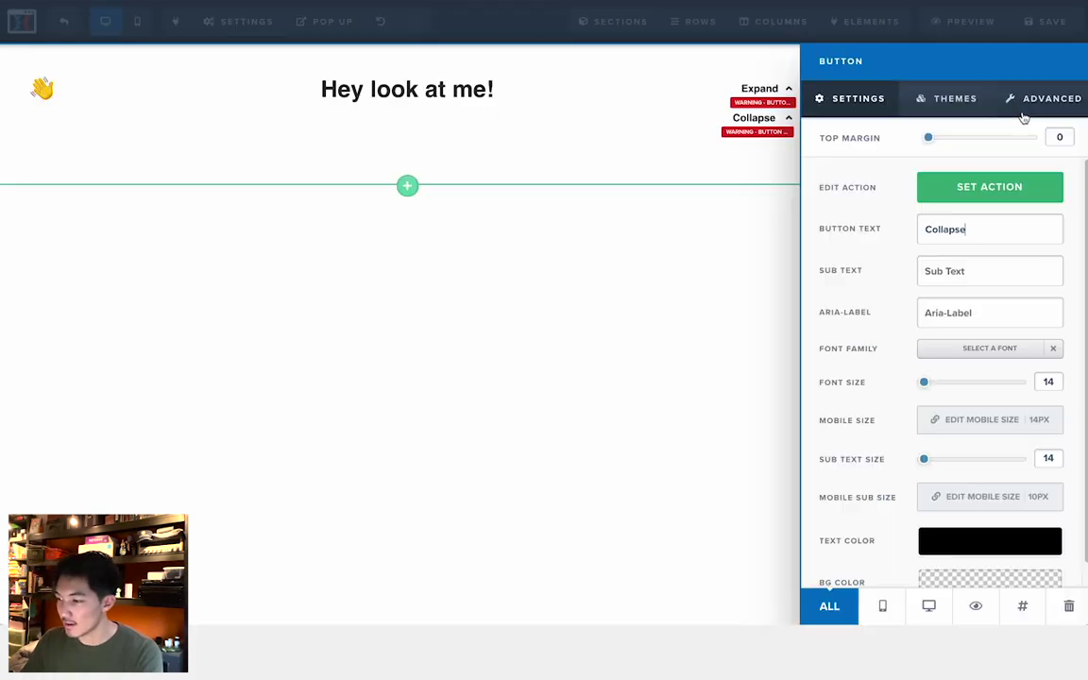
# Step: Change the icon after the Collapse button's text to fas fa-angle-down
pyautogui.click(1023, 160)
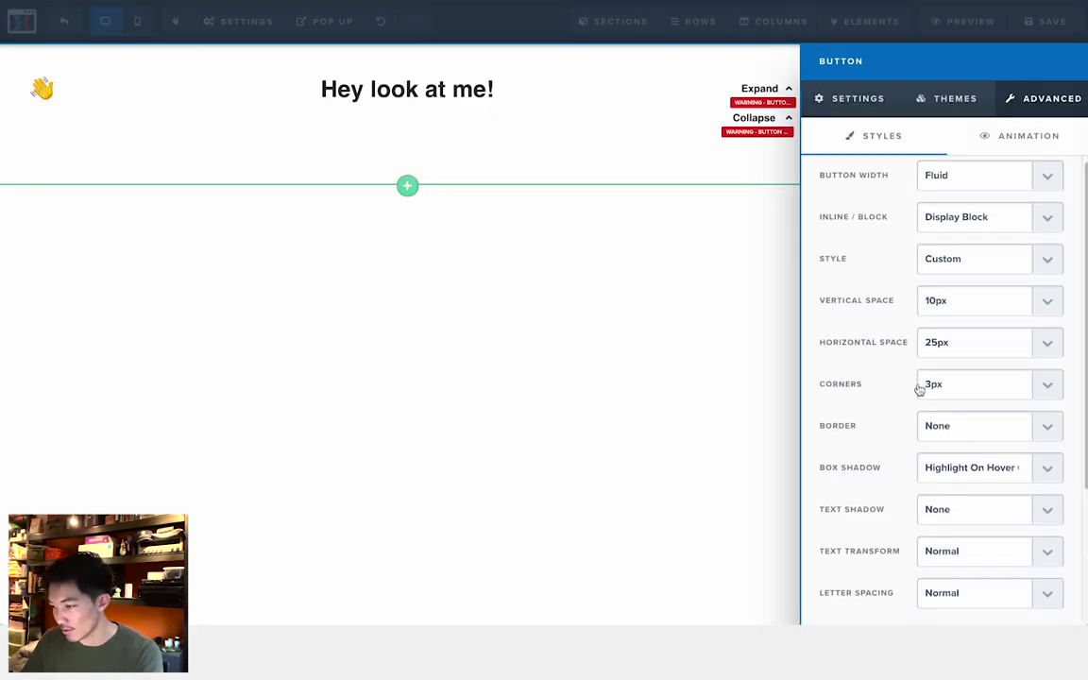
pyautogui.scroll(-2, 919, 390)
pyautogui.click(952, 505)
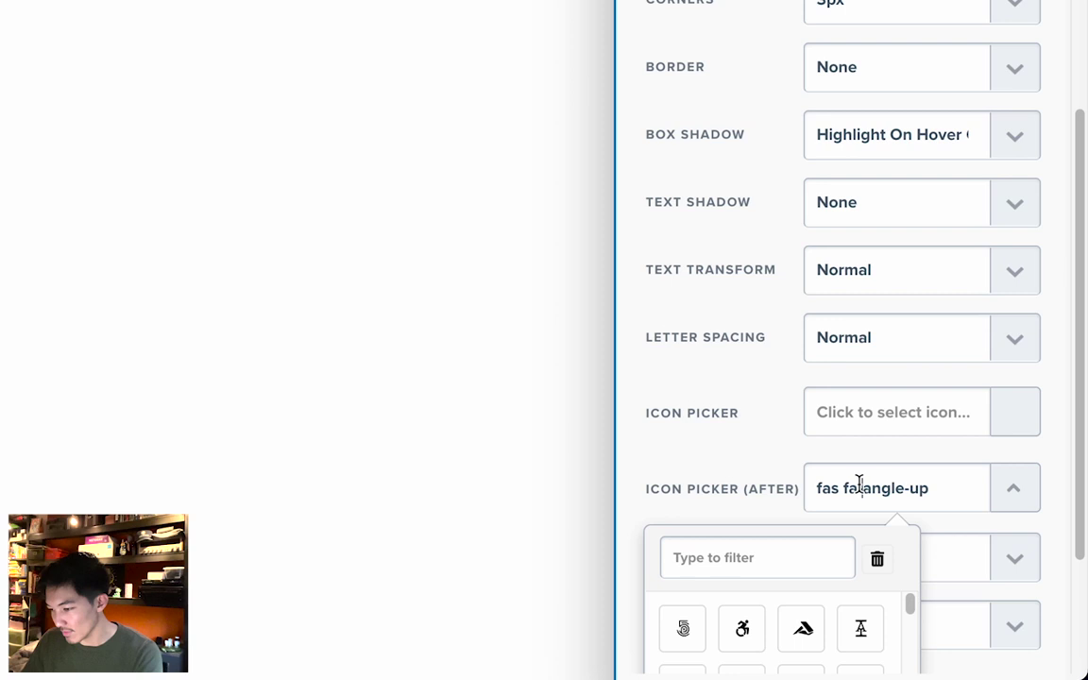
pyautogui.scroll(-5, 879, 506)
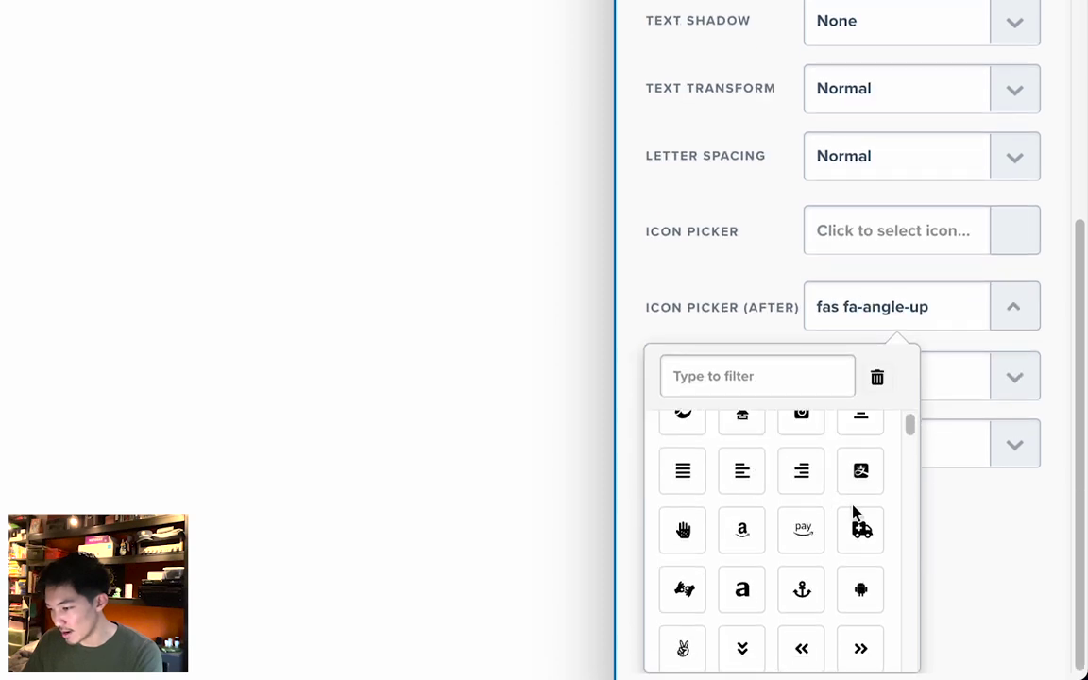
pyautogui.scroll(-3, 850, 520)
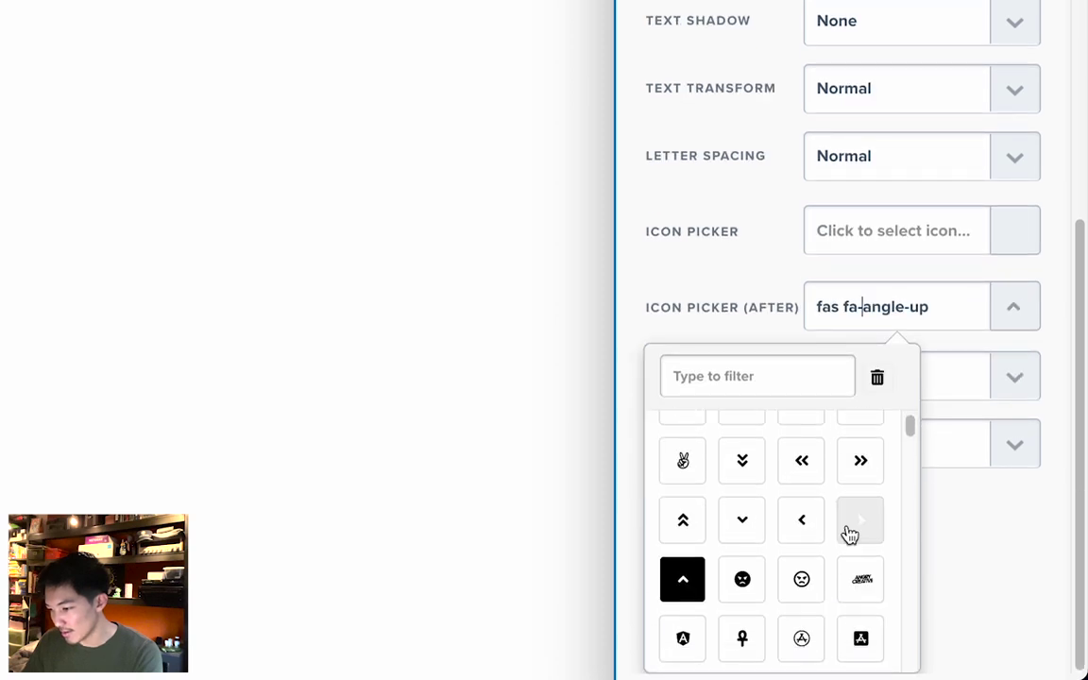
pyautogui.click(743, 531)
pyautogui.click(723, 217)
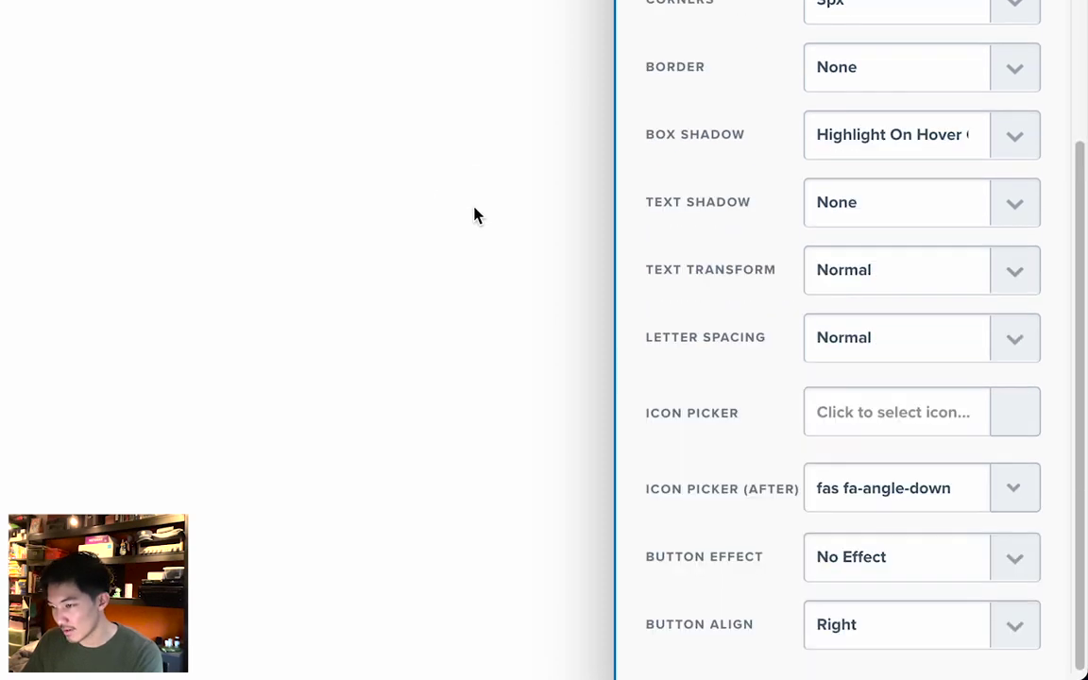
pyautogui.click(474, 214)
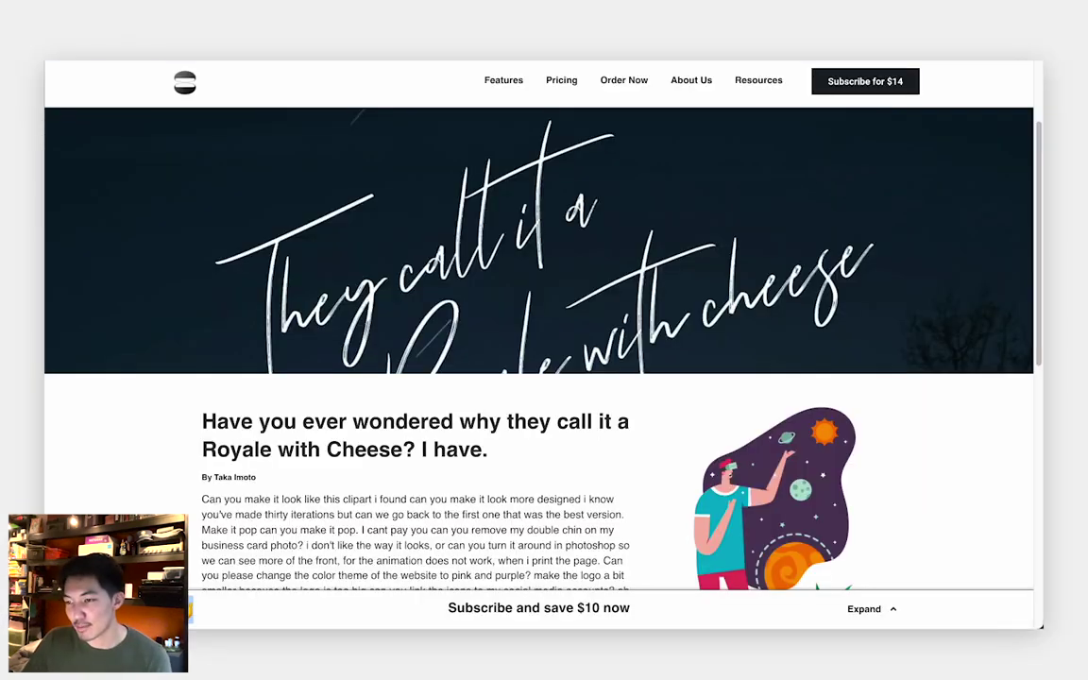
# Step: Expand the example page's offer bar for reference and add a second headline below "Hey look at me!" in the middle column
pyautogui.click(870, 613)
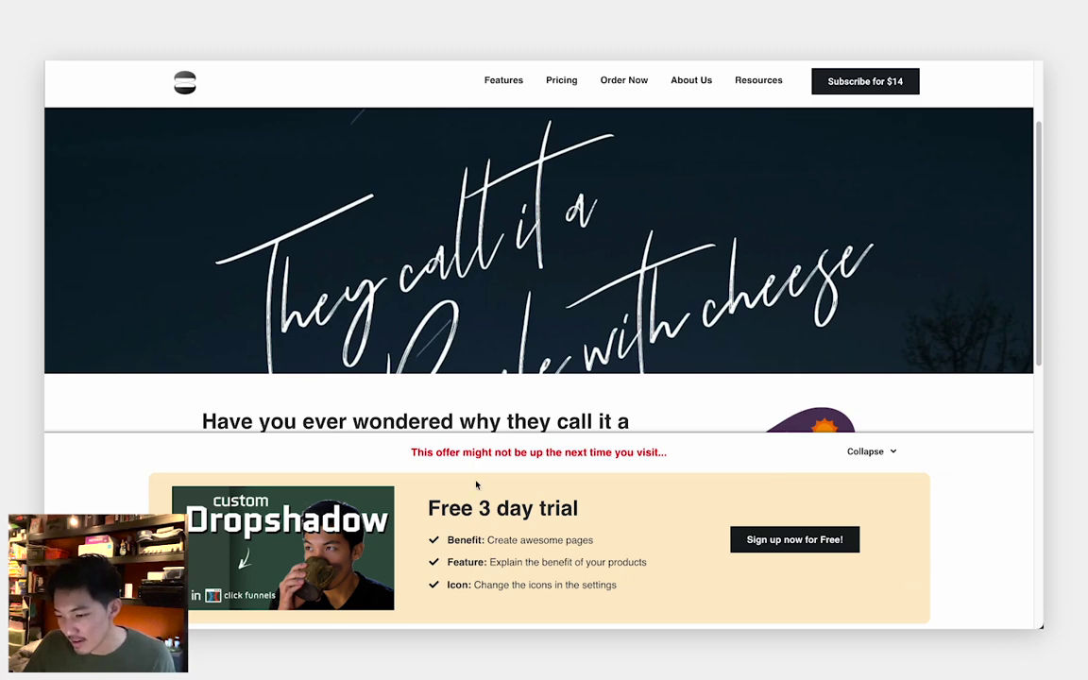
pyautogui.moveTo(411, 454); pyautogui.dragTo(440, 455)
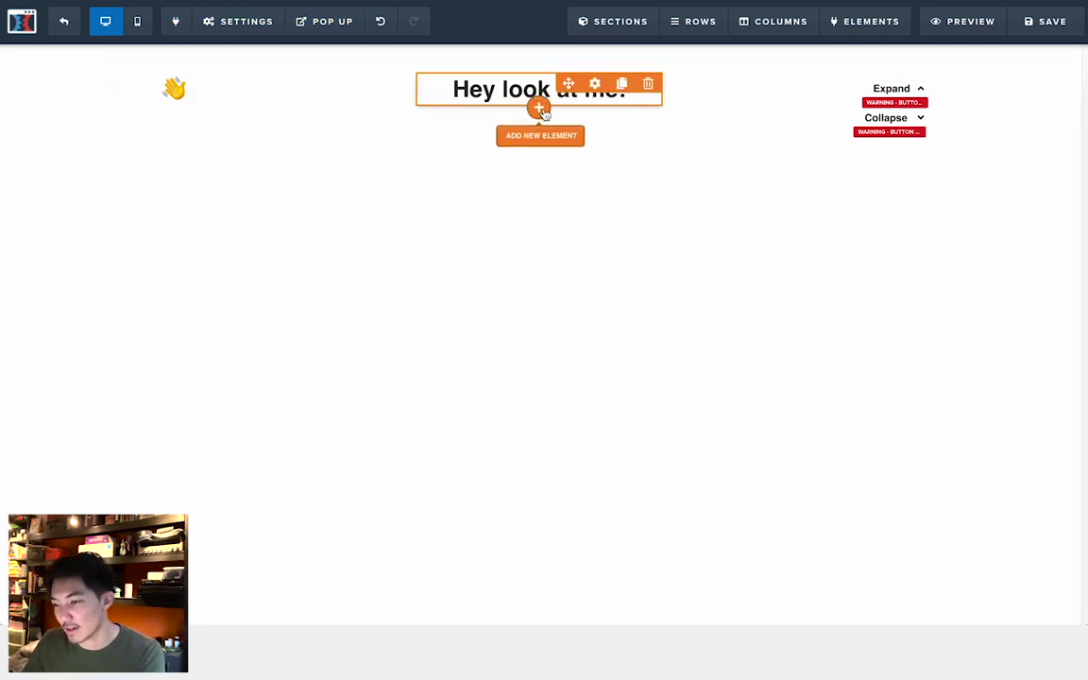
pyautogui.click(540, 107)
pyautogui.click(860, 153)
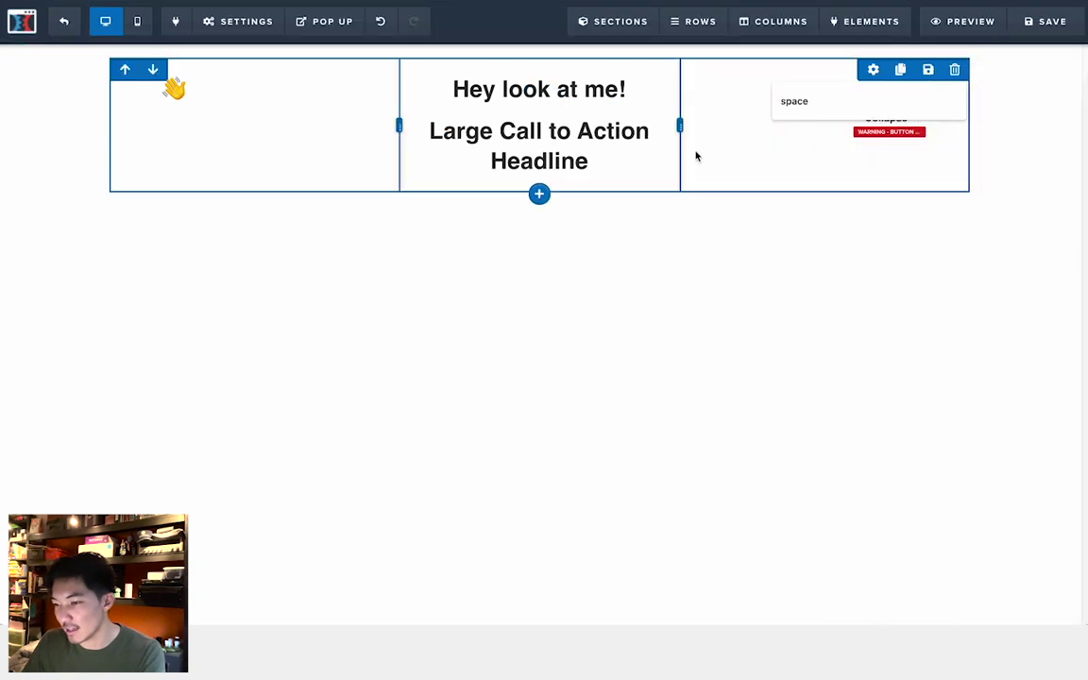
# Step: Set the bold color of the second headline in the middle column to red
pyautogui.tripleClick(639, 149)
pyautogui.click(668, 56)
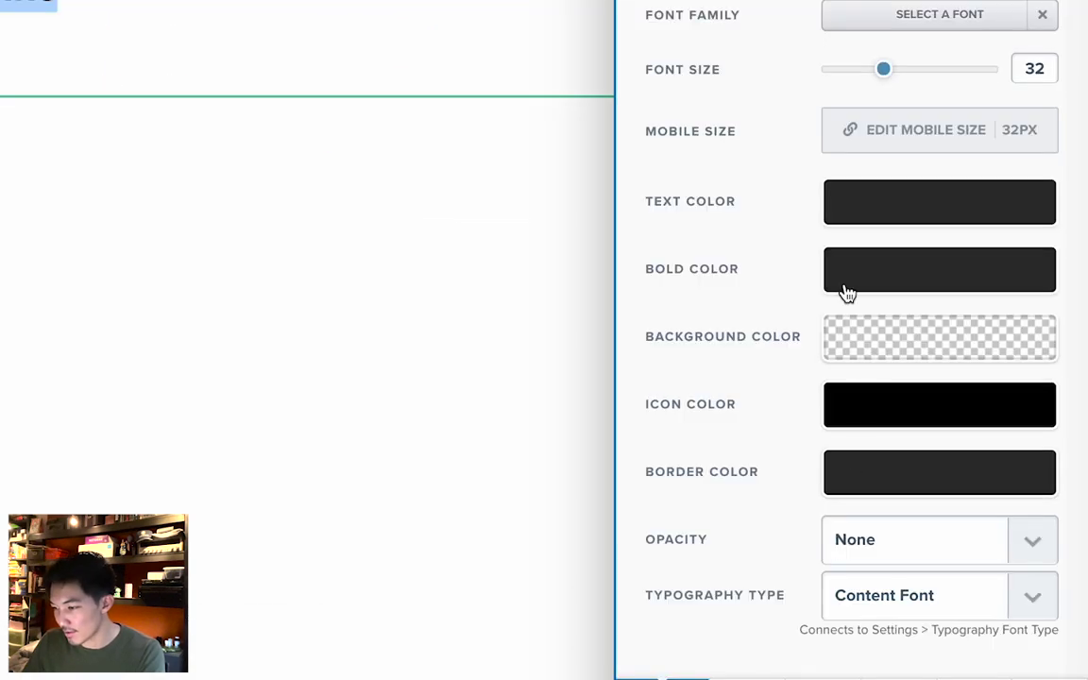
pyautogui.click(953, 341)
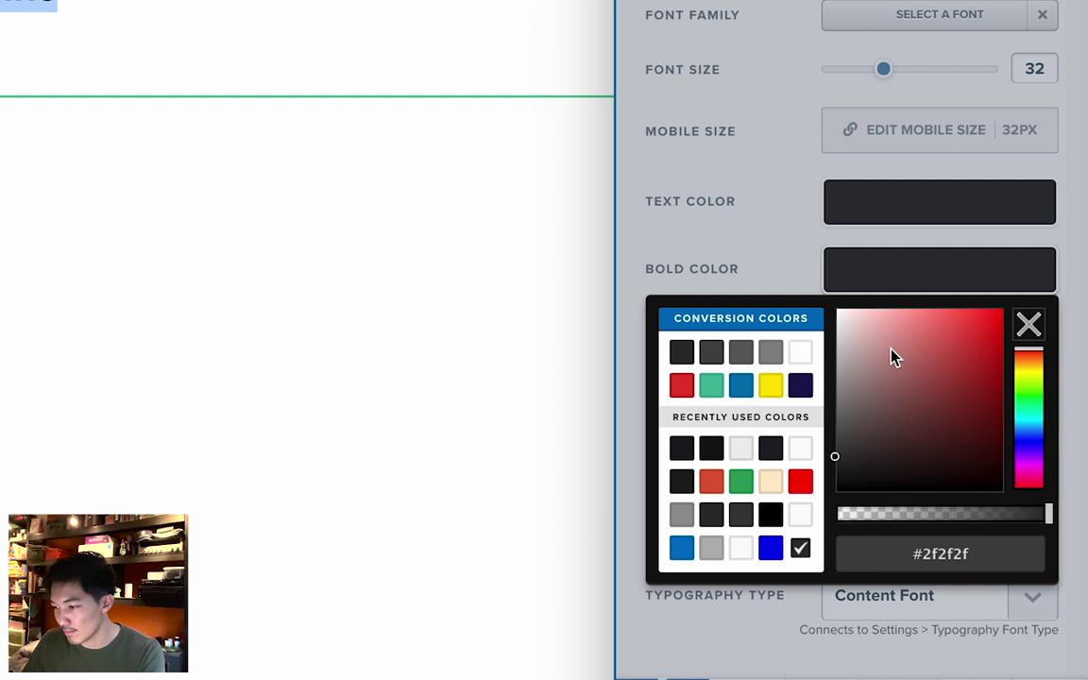
pyautogui.moveTo(889, 357); pyautogui.dragTo(1022, 289)
pyautogui.click(1030, 323)
# Step: Replace the red headline's text with "Don't miss out on this"
pyautogui.doubleClick(493, 158)
pyautogui.tripleClick(493, 156)
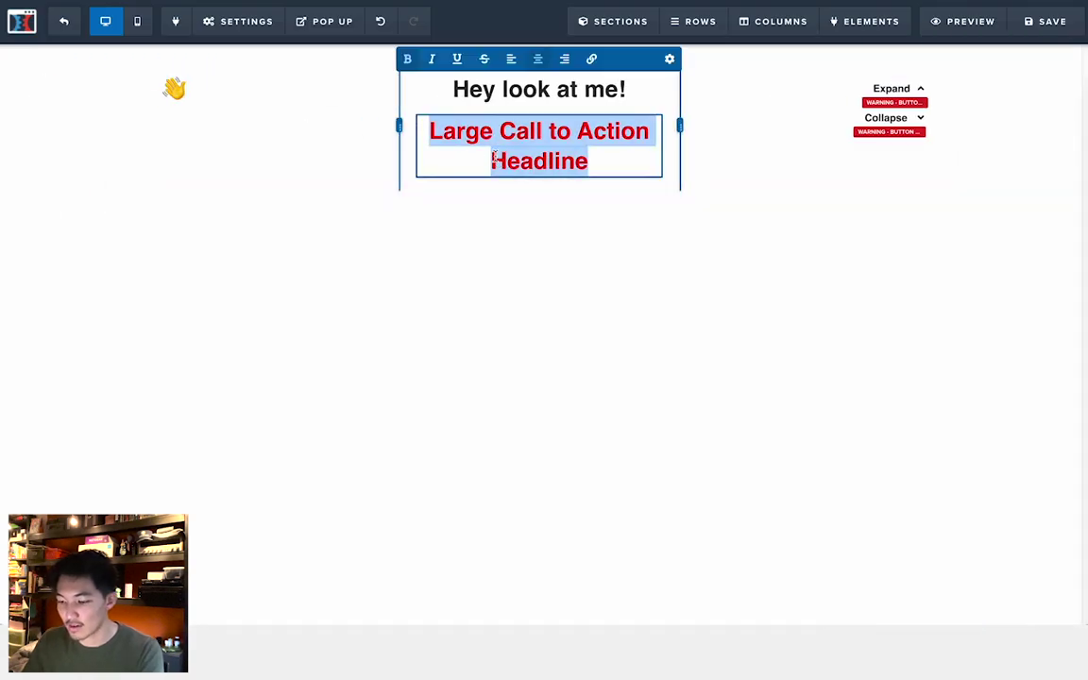
pyautogui.write("Don't mis")
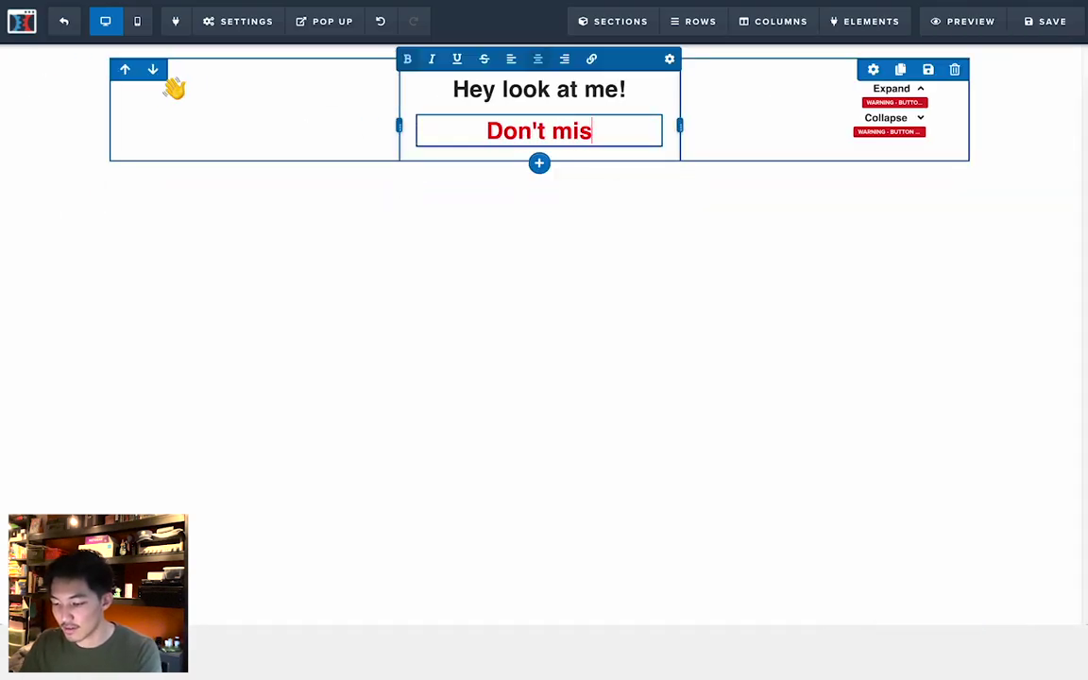
pyautogui.write('s out on this')
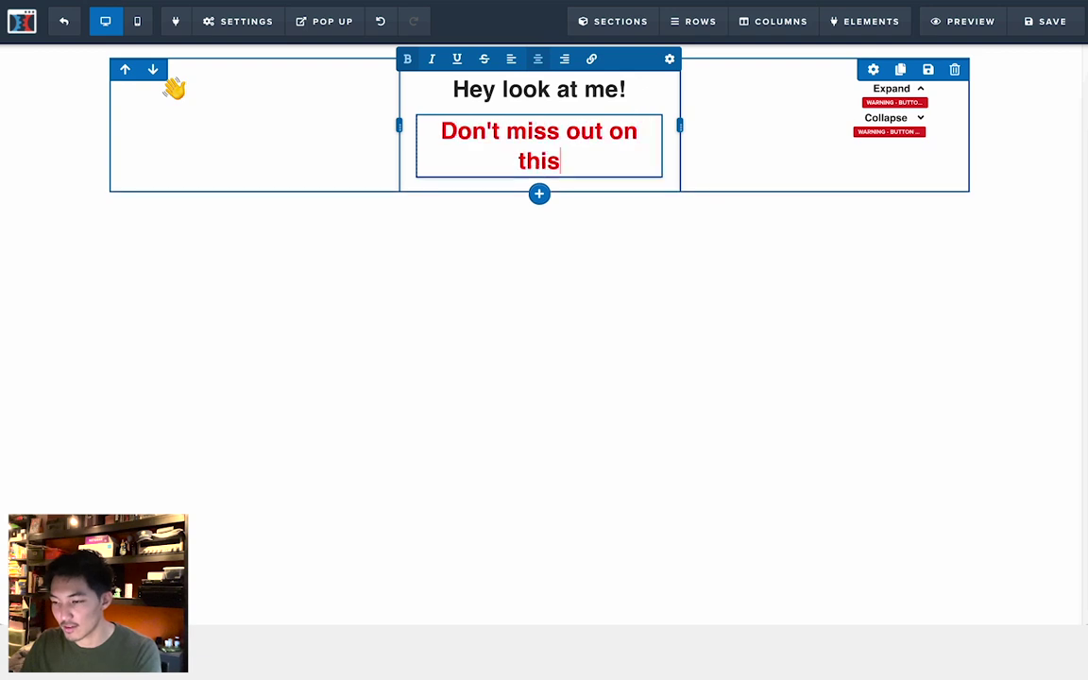
pyautogui.click(573, 281)
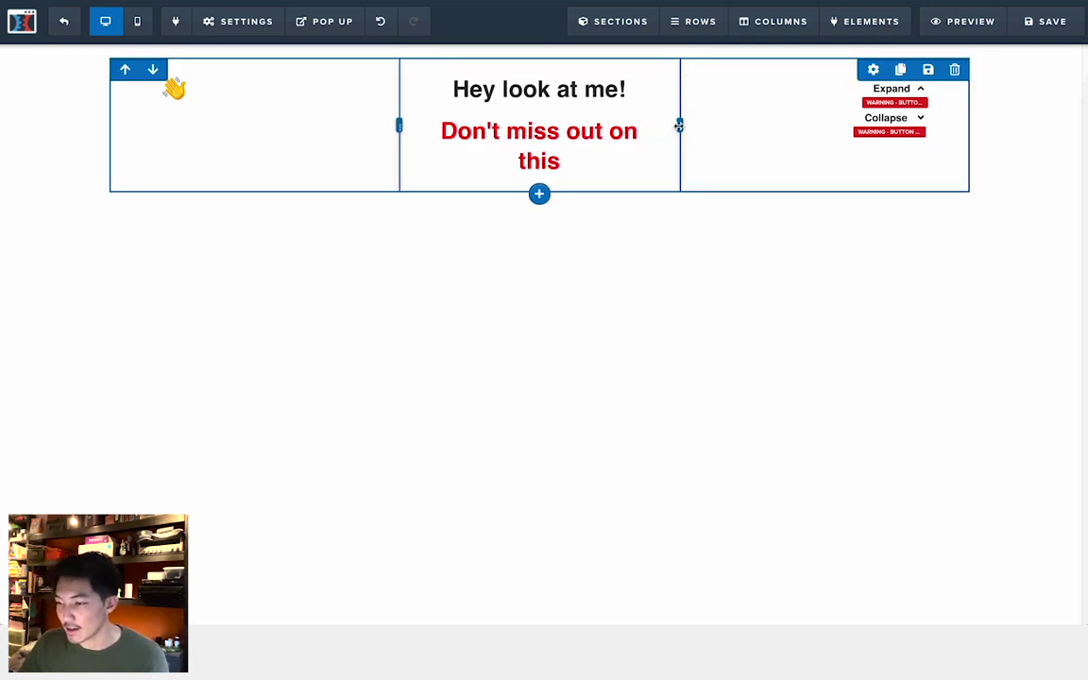
# Step: Widen the middle column on both sides so the headlines sit centered between narrow emoji and button columns
pyautogui.moveTo(679, 126); pyautogui.dragTo(743, 127)
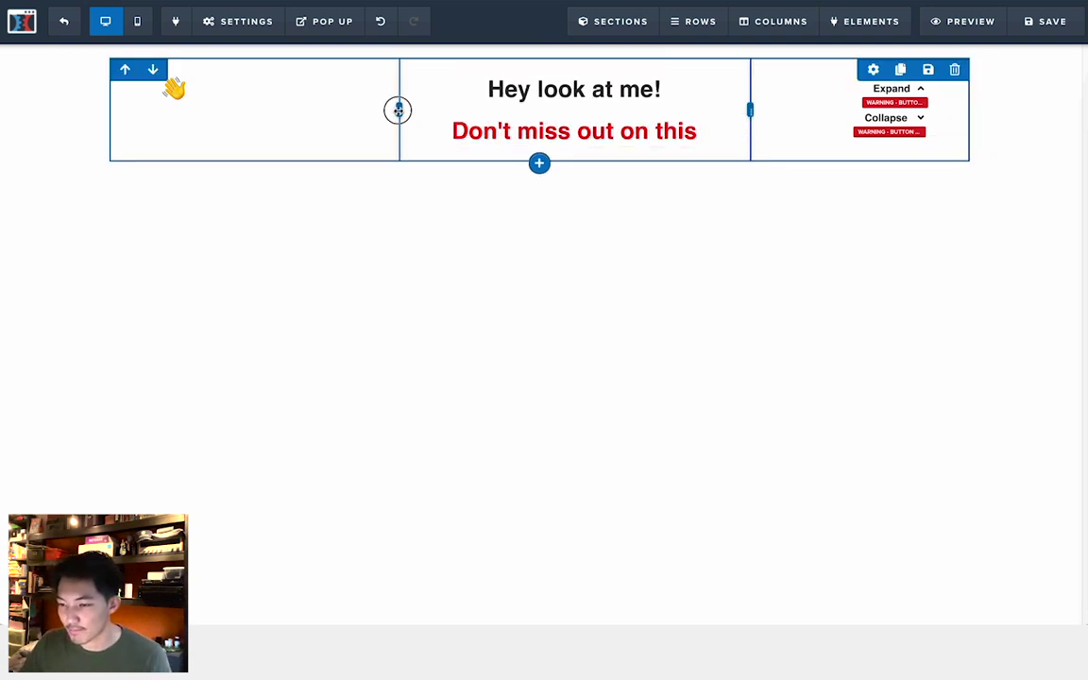
pyautogui.moveTo(398, 111); pyautogui.dragTo(298, 109)
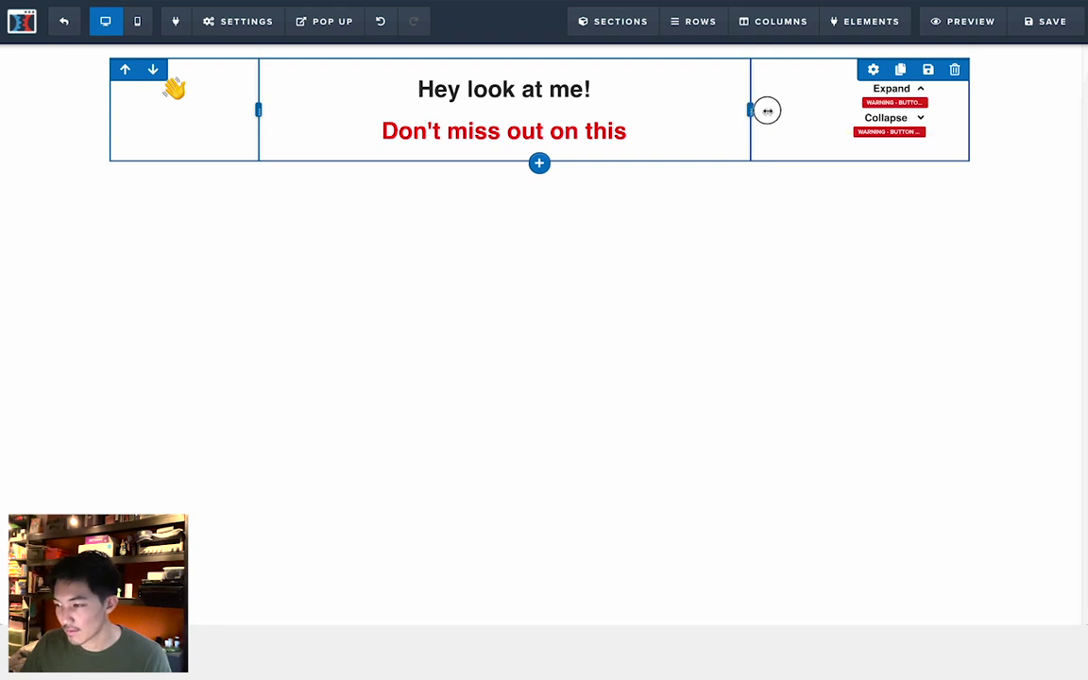
pyautogui.moveTo(767, 110); pyautogui.dragTo(818, 109)
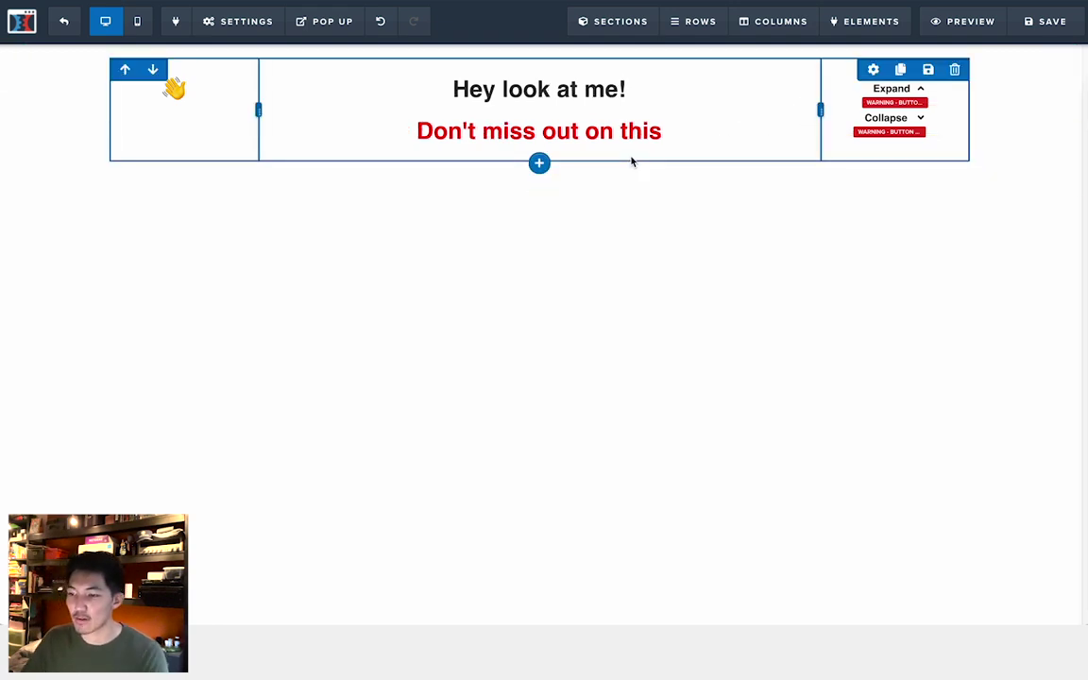
# Step: Add a two-column row below the headline row and give it a pale yellow background
pyautogui.click(540, 162)
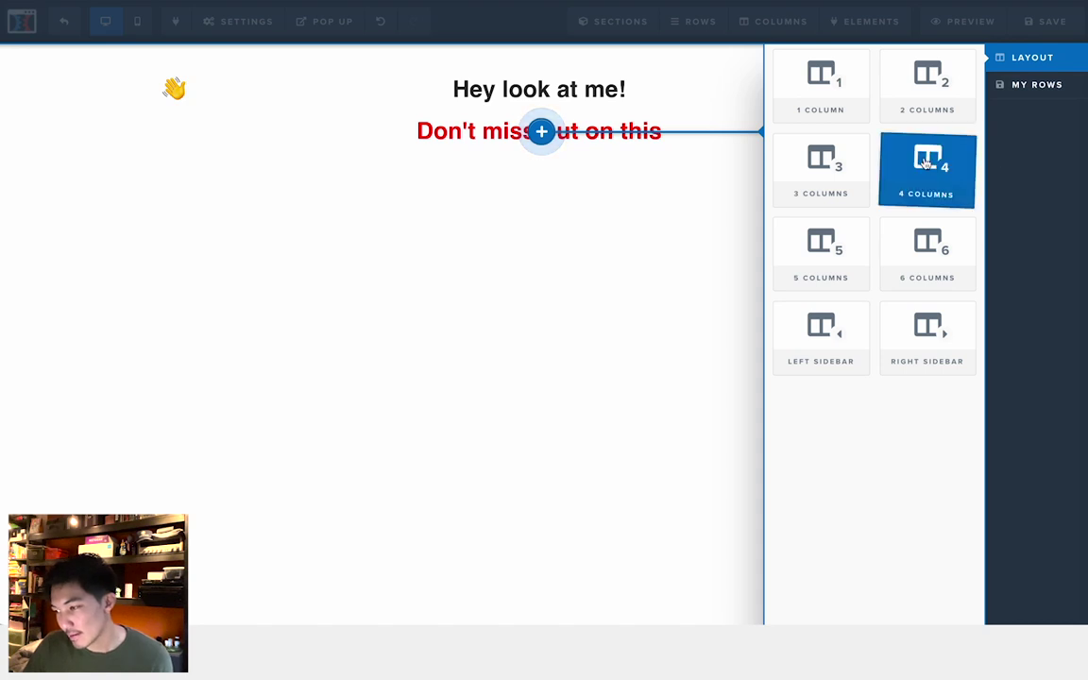
pyautogui.click(930, 83)
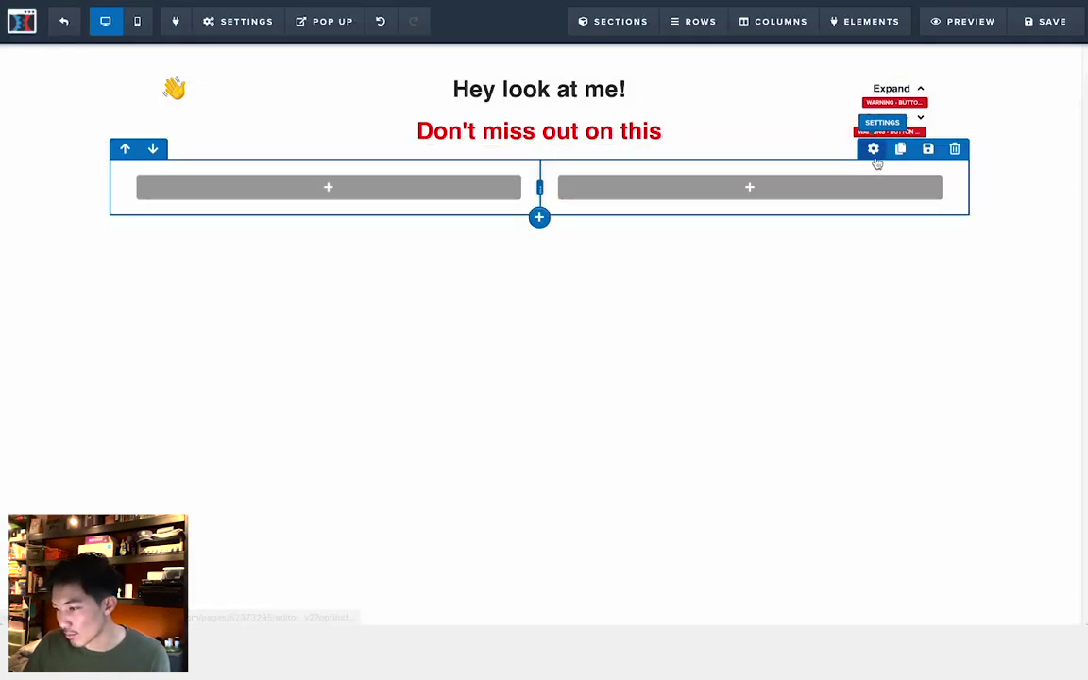
pyautogui.click(874, 152)
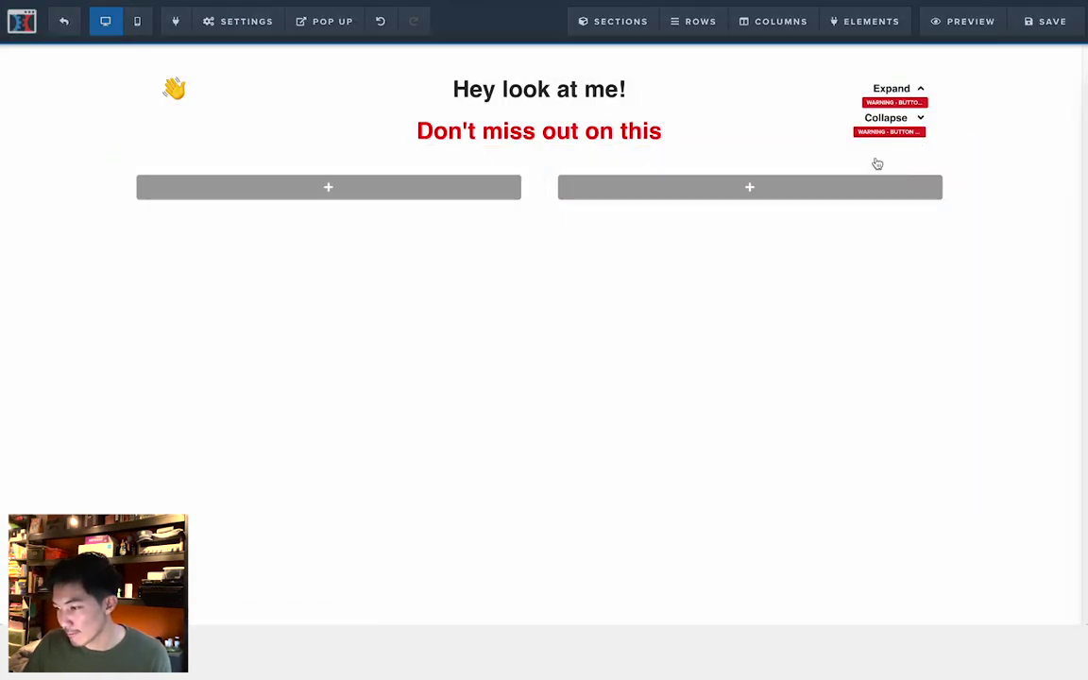
pyautogui.click(979, 272)
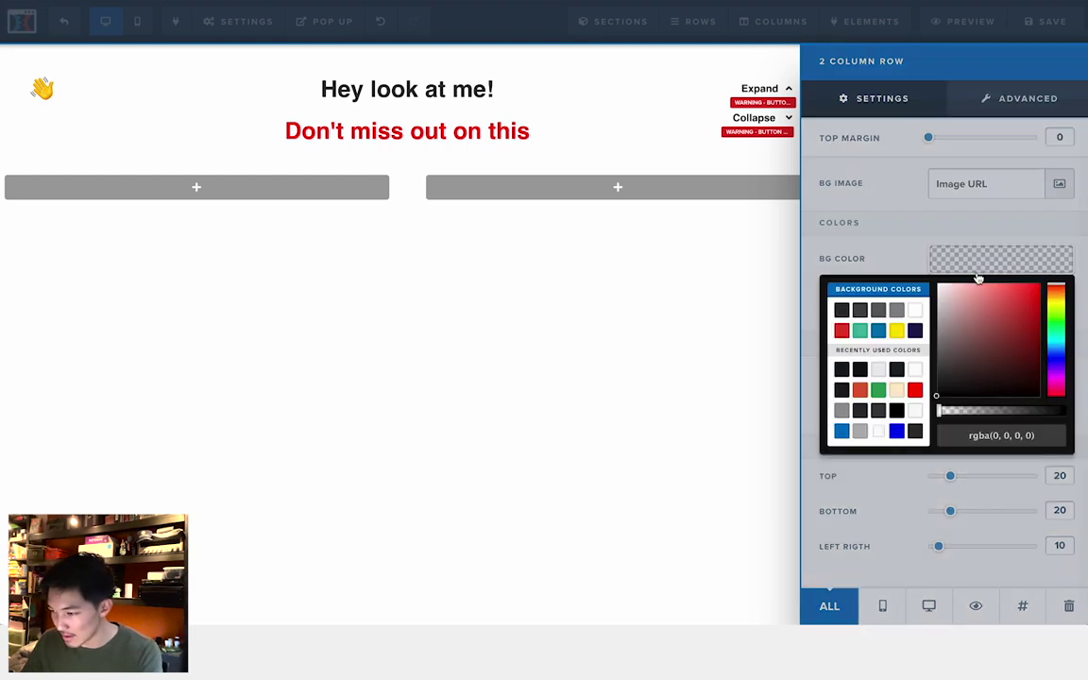
pyautogui.moveTo(998, 299); pyautogui.dragTo(1055, 412)
pyautogui.click(984, 361)
pyautogui.click(897, 389)
pyautogui.click(916, 257)
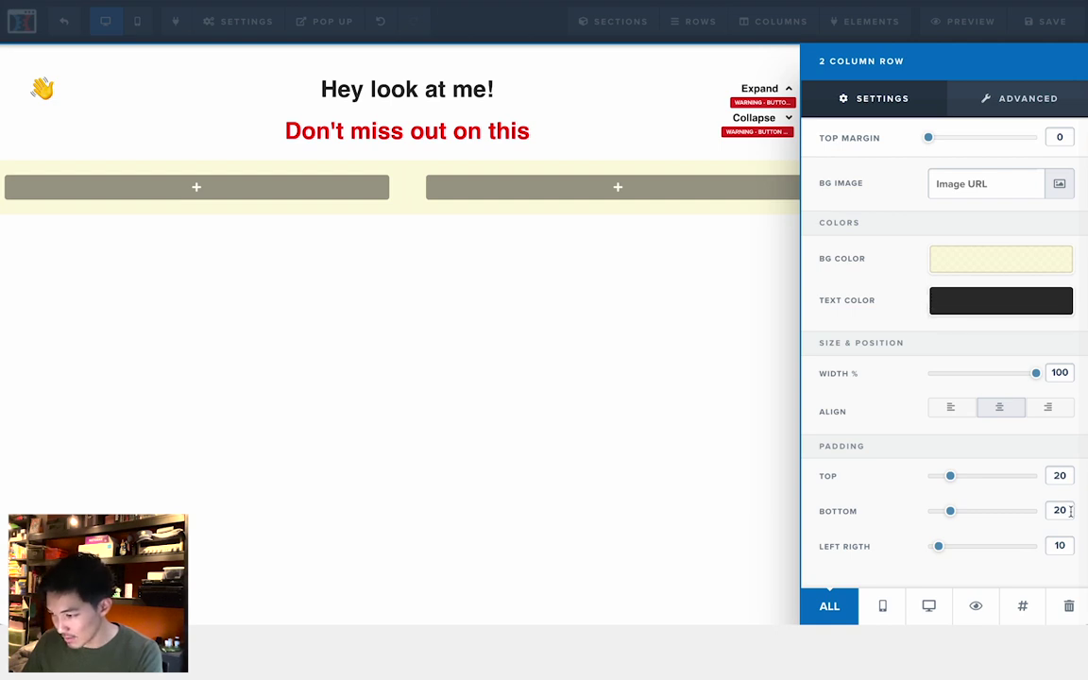
# Step: Set the two-column row's top and bottom padding to 25
pyautogui.doubleClick(1060, 475)
pyautogui.write('24')
pyautogui.doubleClick(1062, 510)
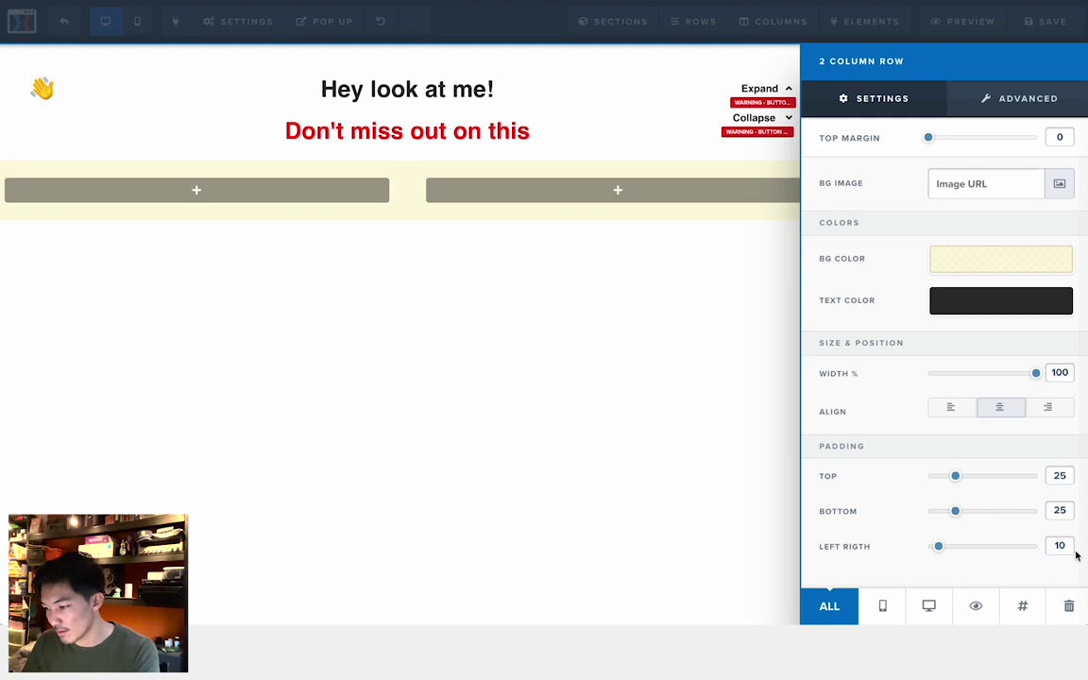
pyautogui.write('24')
pyautogui.click(787, 435)
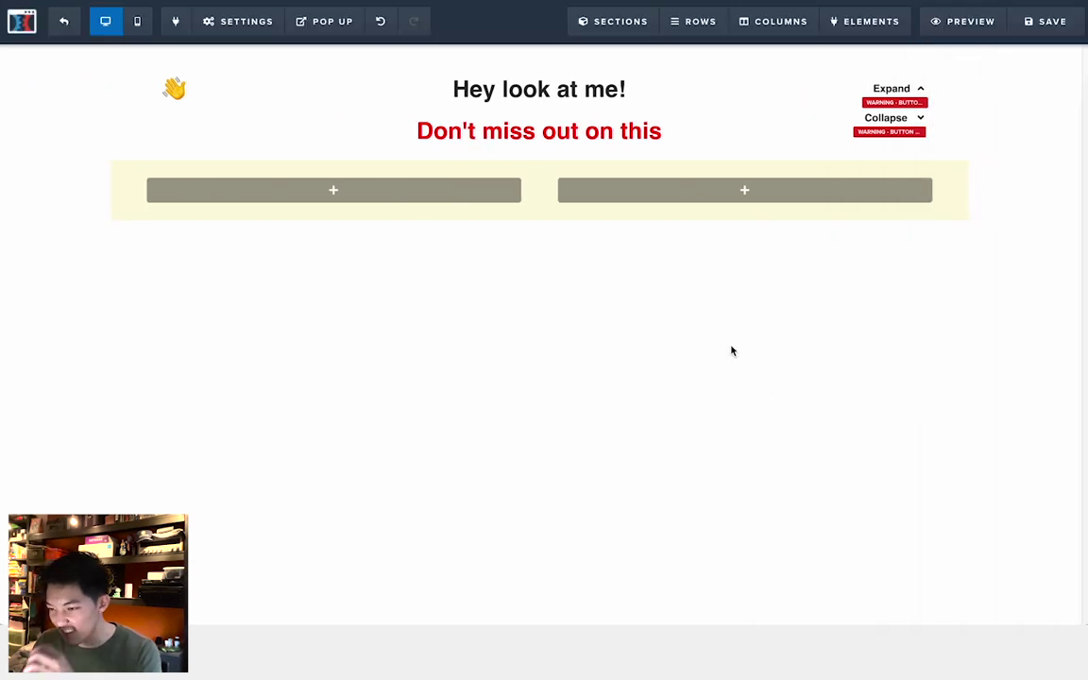
# Step: Add an image element to the yellow row's left column and a bullet list to its right column
pyautogui.click(330, 192)
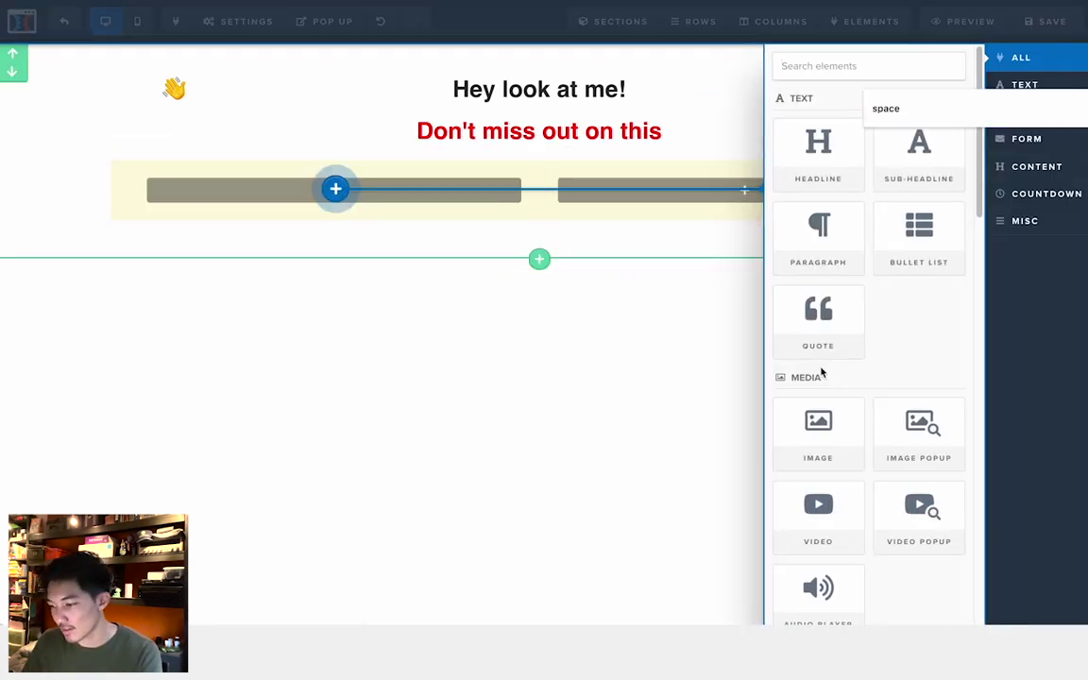
pyautogui.click(821, 423)
pyautogui.click(705, 190)
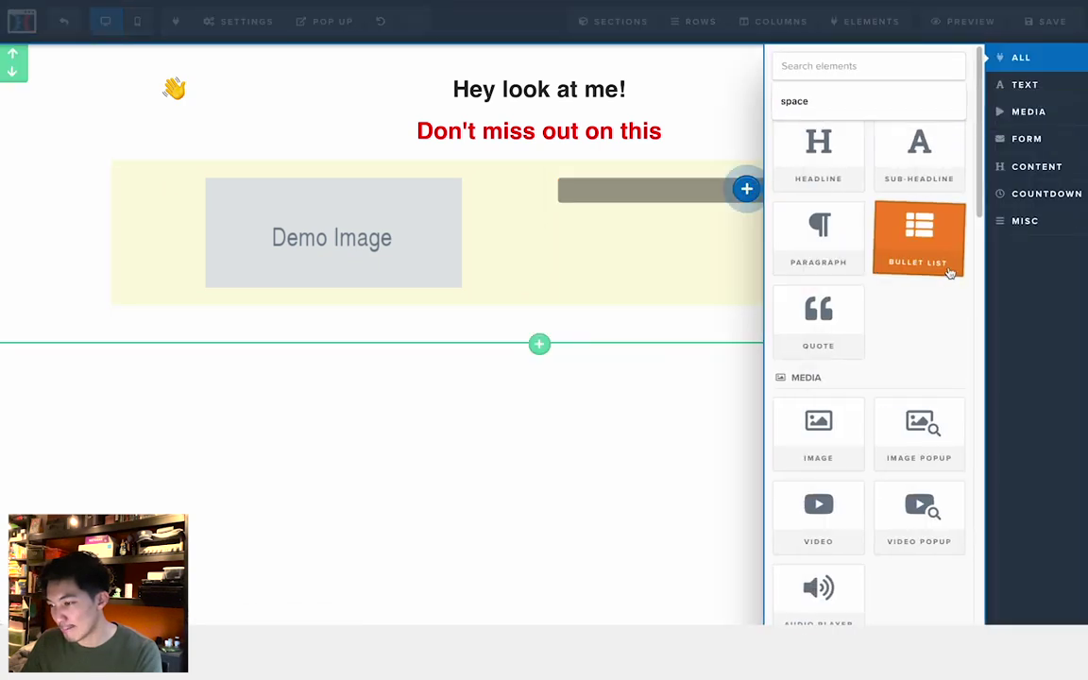
pyautogui.click(935, 236)
# Step: Add a sub-headline below the bullet list and a large headline placed above the list
pyautogui.click(744, 249)
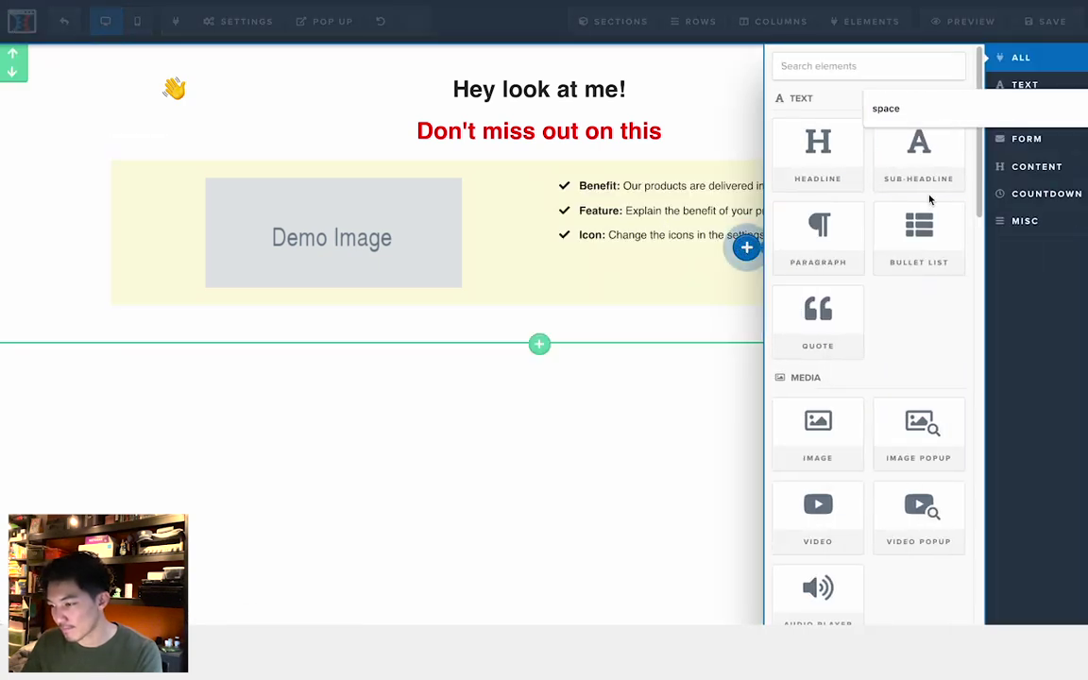
pyautogui.click(907, 183)
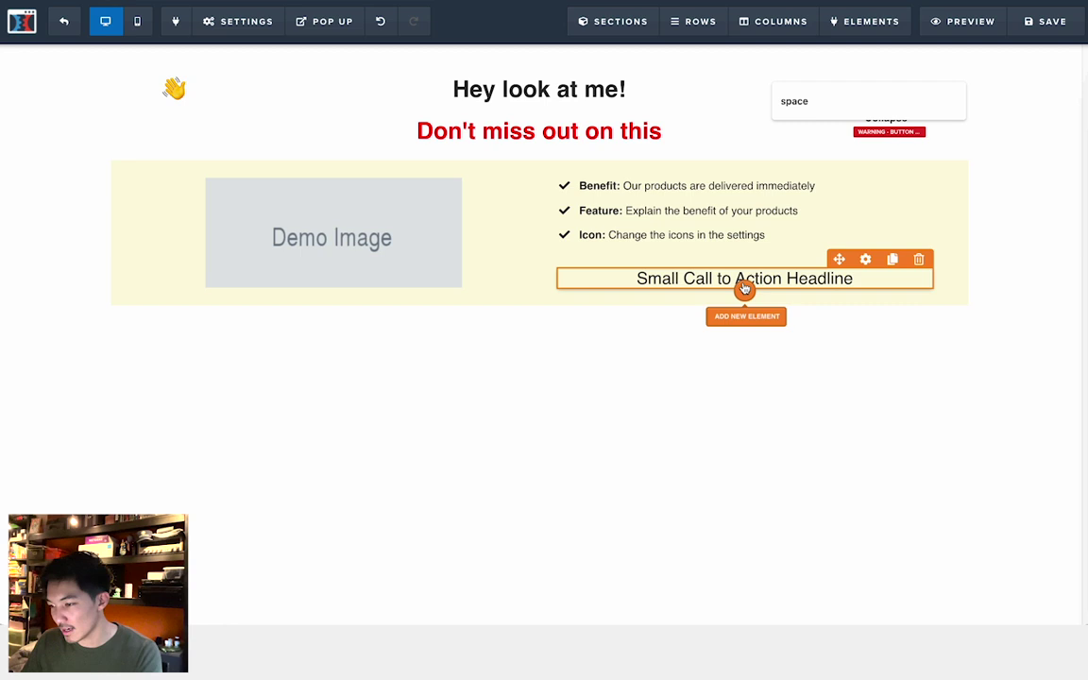
pyautogui.click(743, 288)
pyautogui.click(822, 175)
pyautogui.moveTo(727, 314); pyautogui.dragTo(724, 208)
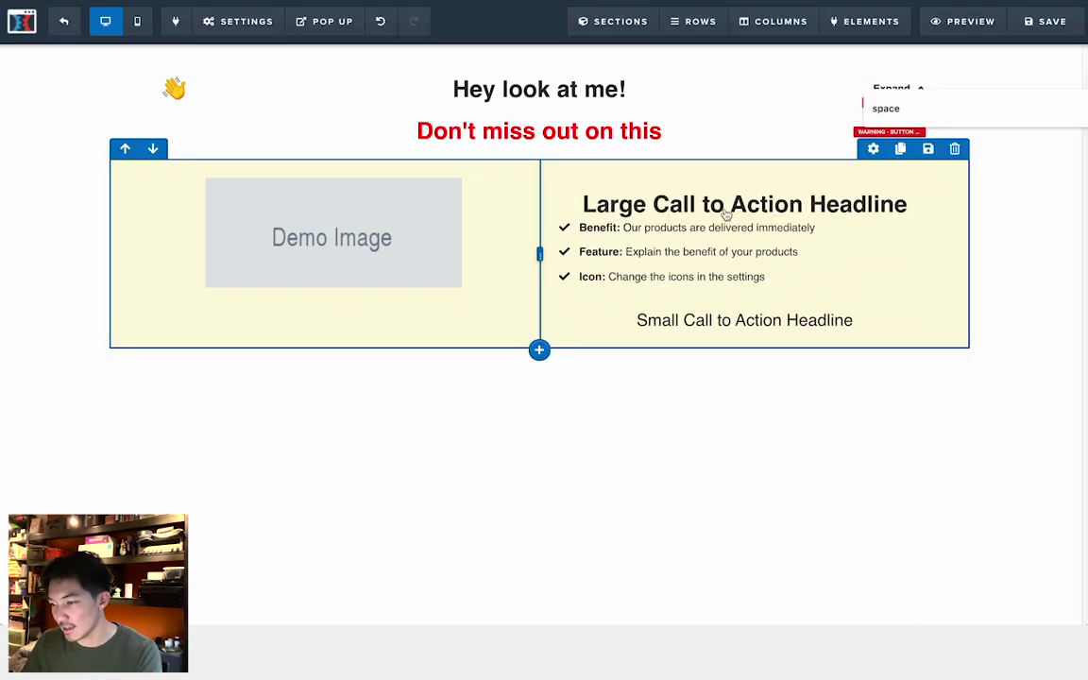
# Step: Left-align the small and large call to action headlines in the yellow row
pyautogui.doubleClick(736, 321)
pyautogui.hotkey('ctrl', 'a')
pyautogui.click(670, 253)
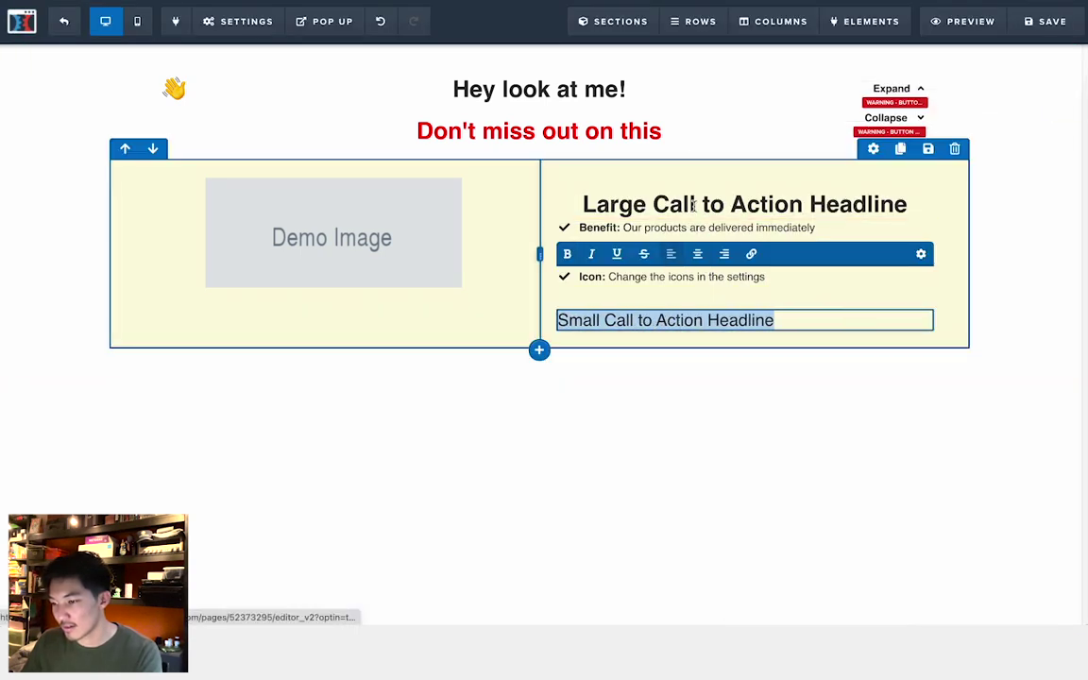
pyautogui.tripleClick(695, 202)
pyautogui.click(672, 132)
pyautogui.click(510, 406)
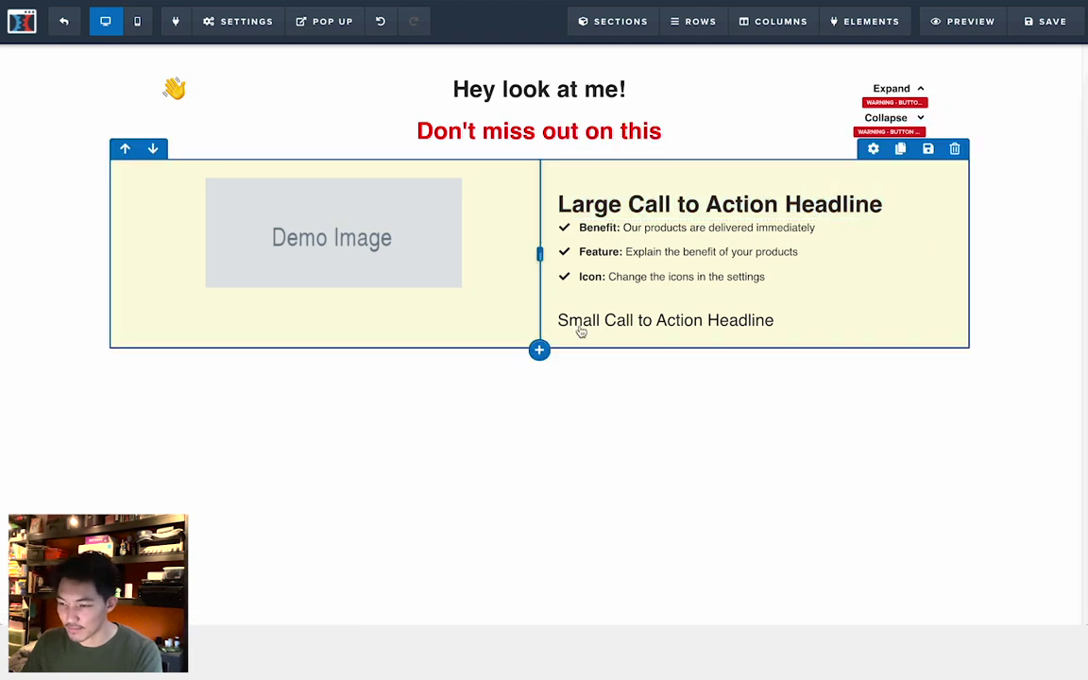
# Step: Set the bullet list's top margin to 12
pyautogui.click(822, 242)
pyautogui.click(940, 238)
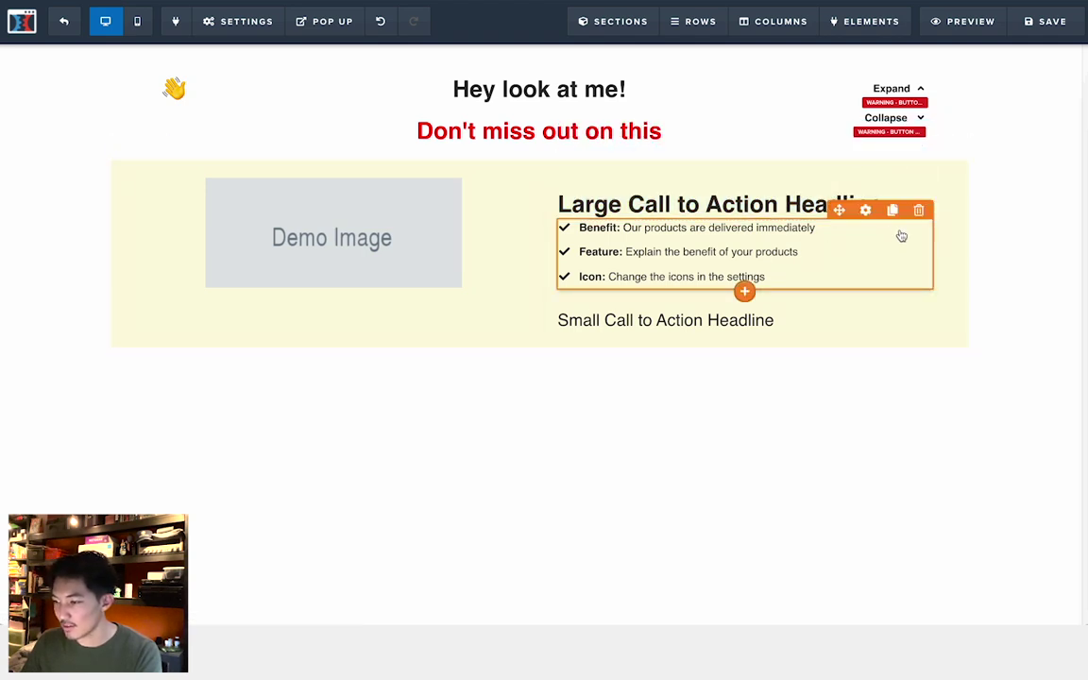
pyautogui.click(866, 210)
pyautogui.write('12')
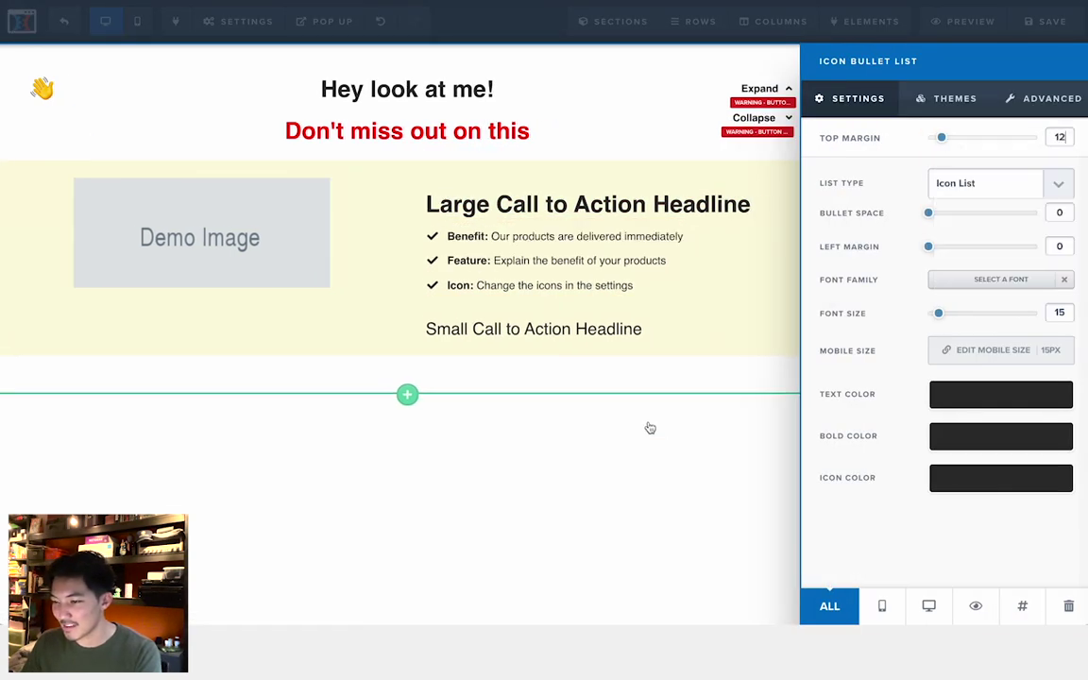
pyautogui.click(649, 428)
# Step: Replace the demo image with the library illustration of a woman reaching for a ringed planet
pyautogui.click(285, 231)
pyautogui.click(1059, 185)
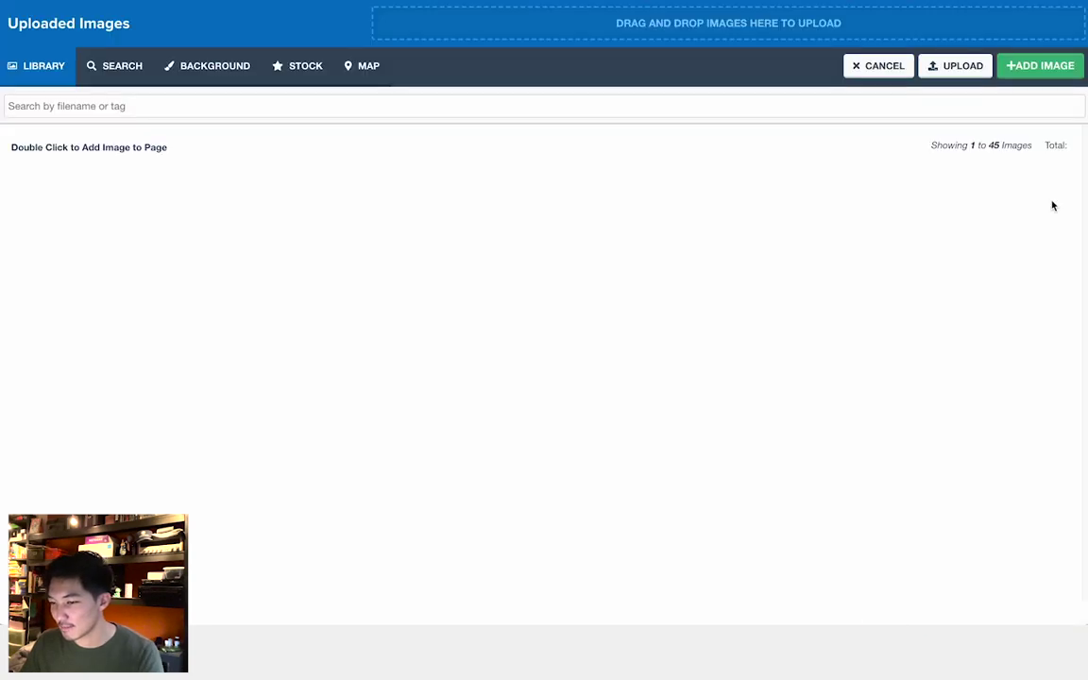
pyautogui.click(61, 226)
pyautogui.click(1041, 67)
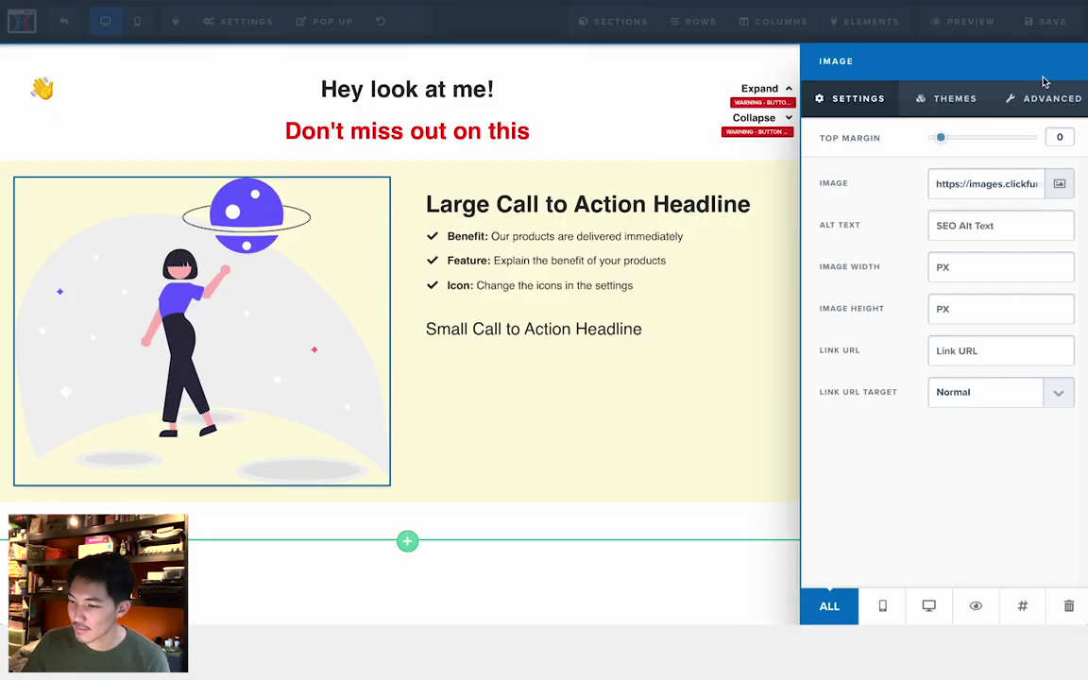
pyautogui.click(1063, 200)
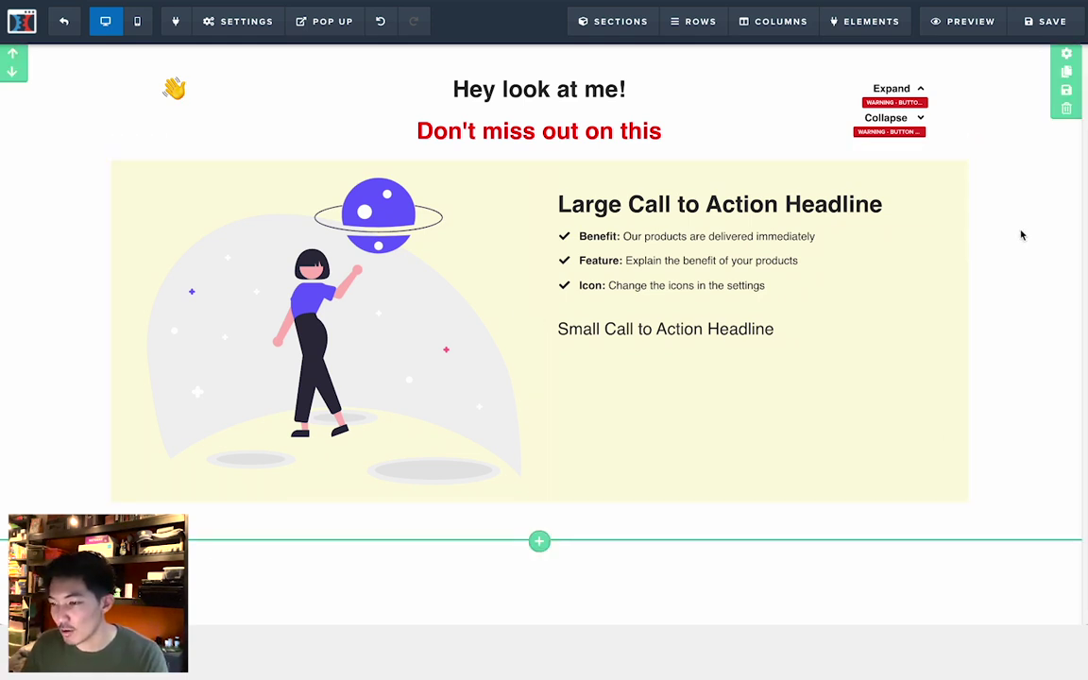
# Step: Set the section's background color to the near-white rgba(250, 250, 250, 0.99)
pyautogui.click(1067, 54)
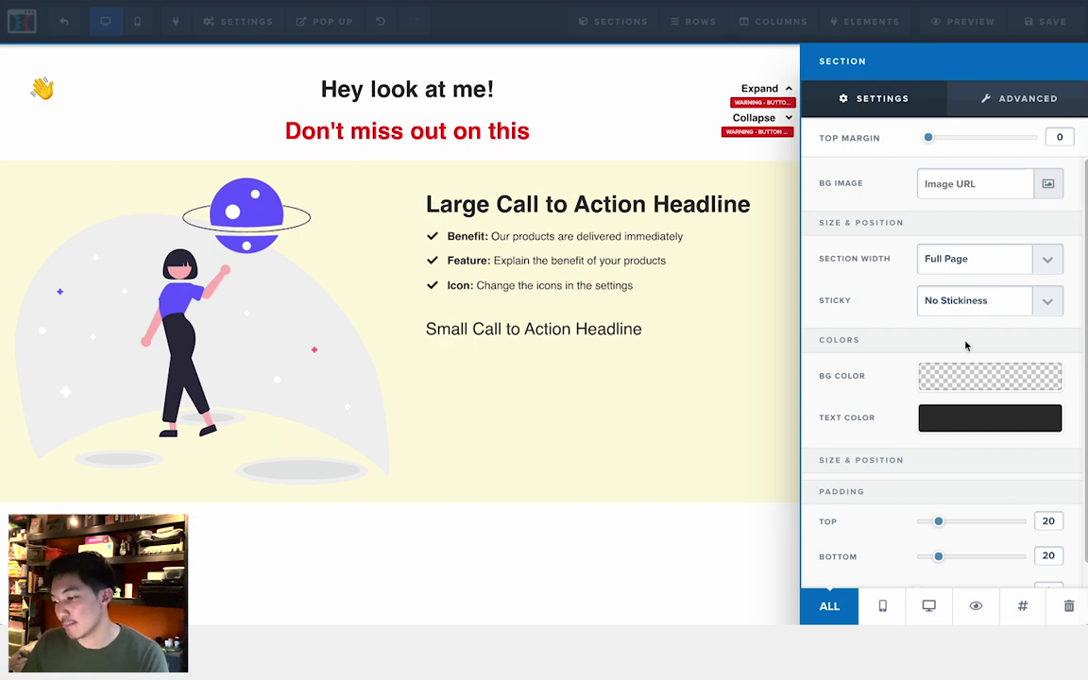
pyautogui.click(952, 382)
pyautogui.moveTo(959, 417); pyautogui.dragTo(930, 393)
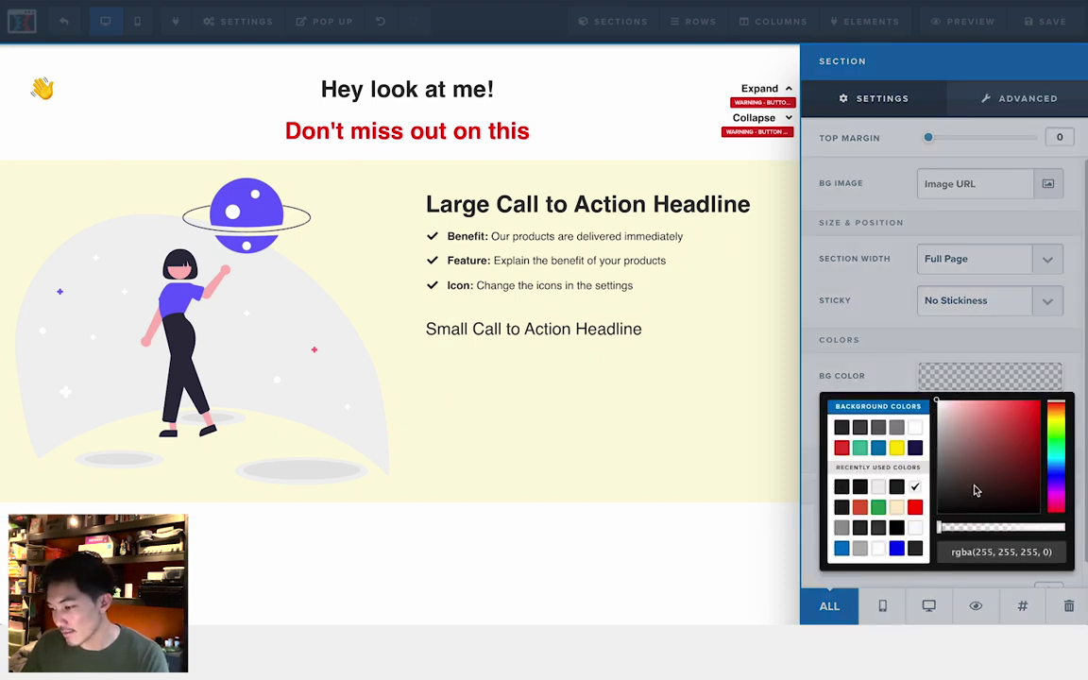
pyautogui.moveTo(978, 527); pyautogui.dragTo(1068, 529)
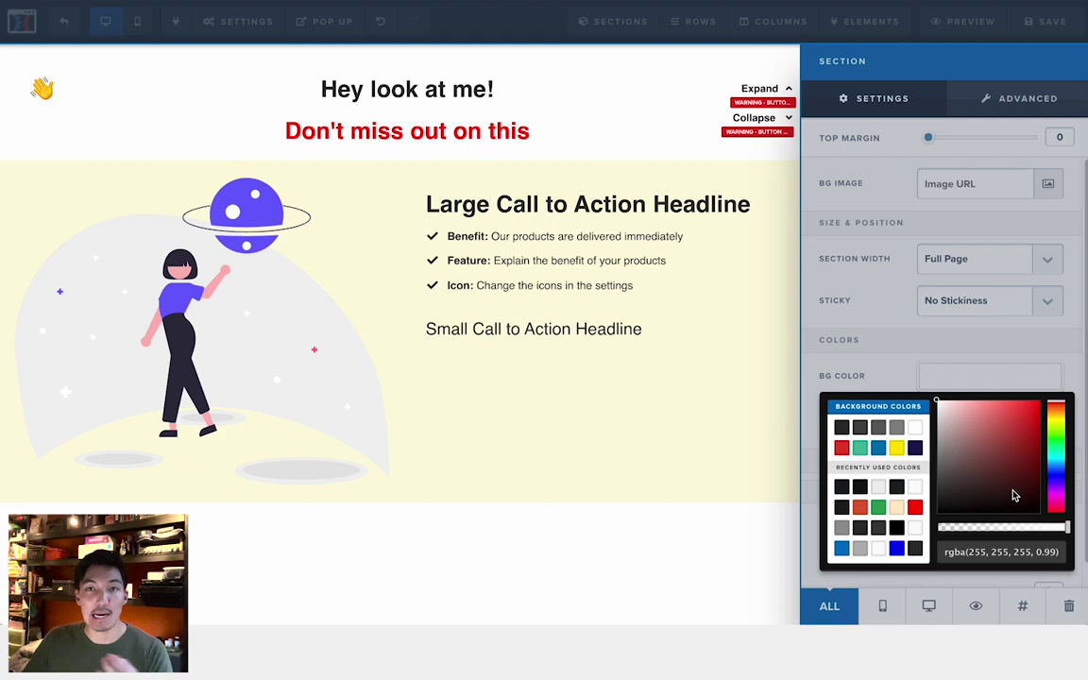
pyautogui.moveTo(1058, 425); pyautogui.dragTo(890, 400)
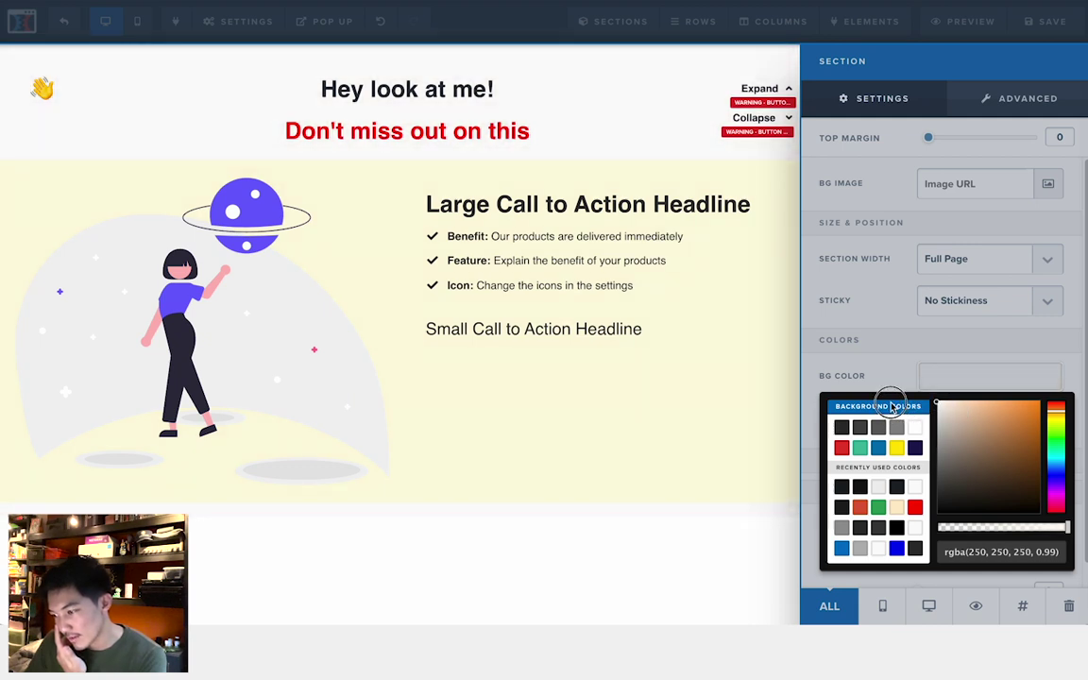
pyautogui.click(882, 376)
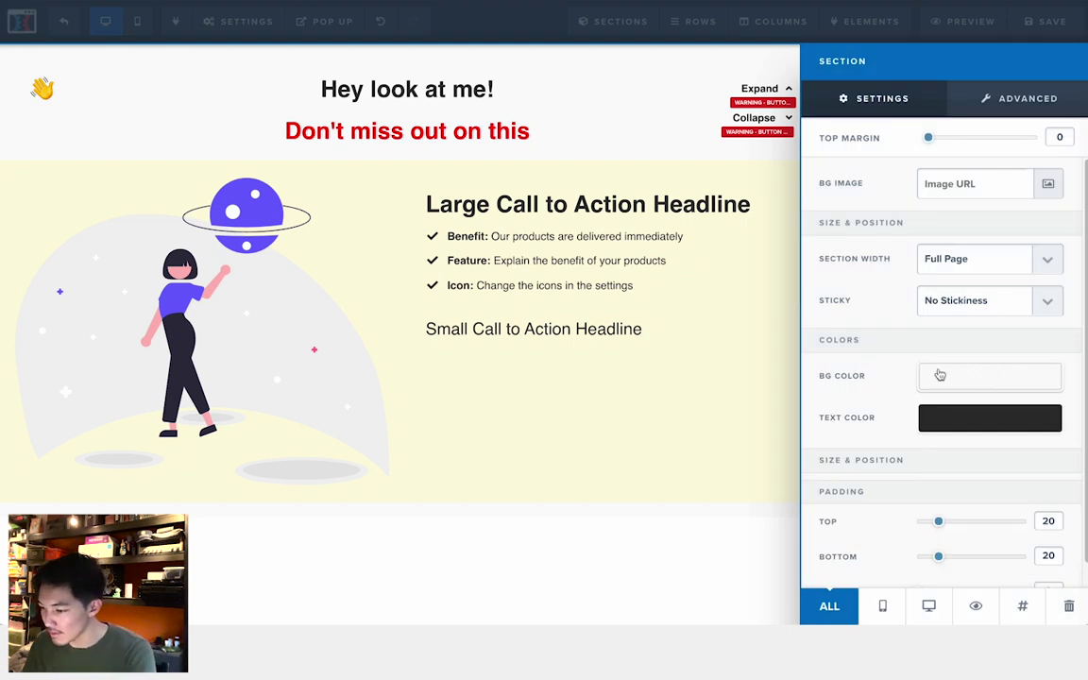
# Step: Set the section's bottom padding to 0 and its top padding to 5
pyautogui.scroll(-1, 907, 524)
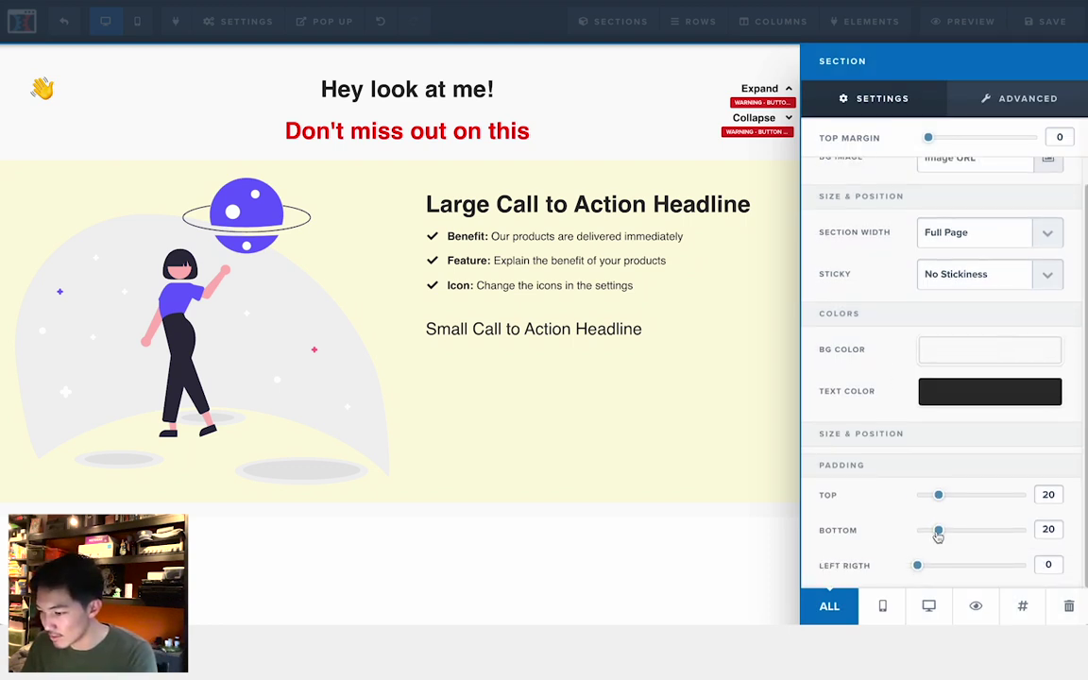
pyautogui.moveTo(939, 529); pyautogui.dragTo(878, 533)
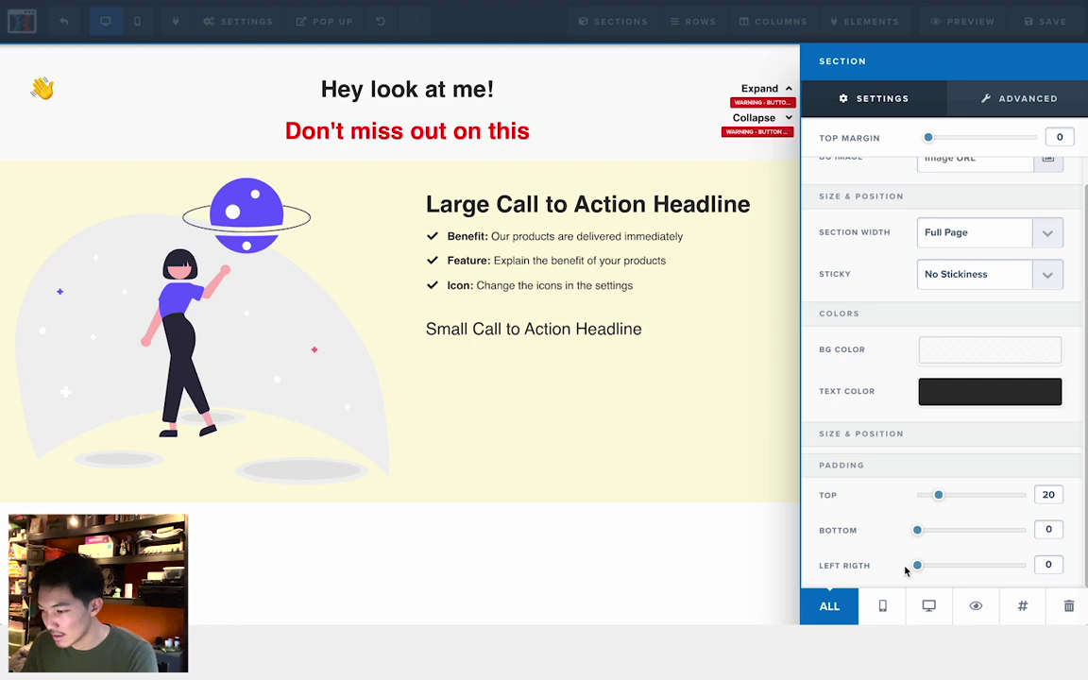
pyautogui.doubleClick(1048, 495)
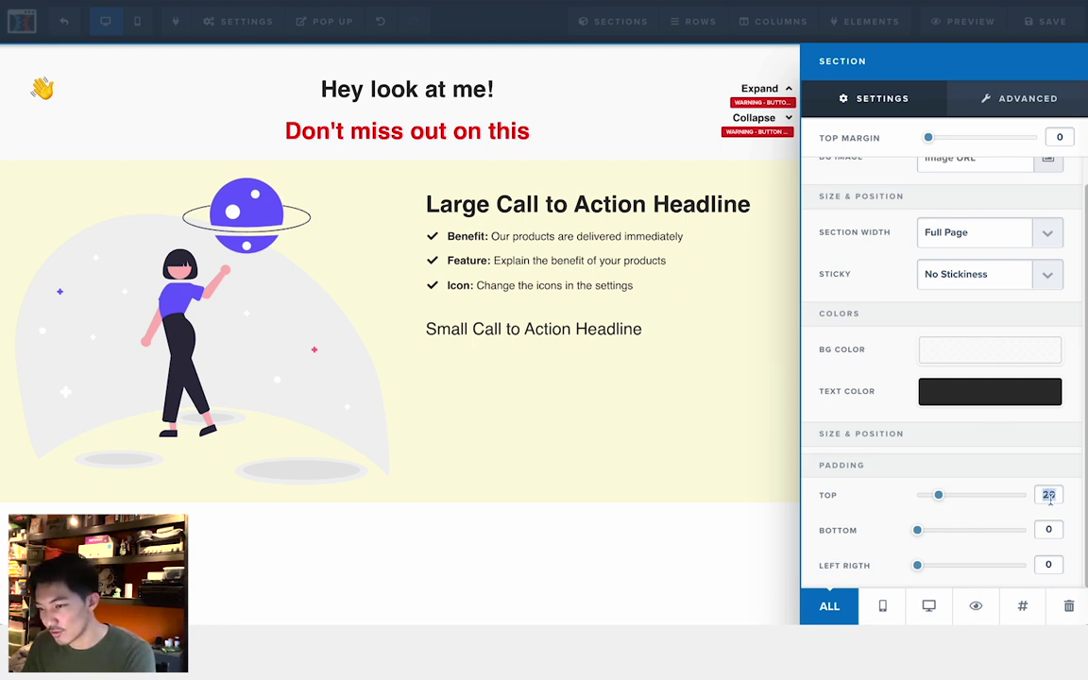
pyautogui.write('6')
pyautogui.press('BackSpace')
pyautogui.write('5')
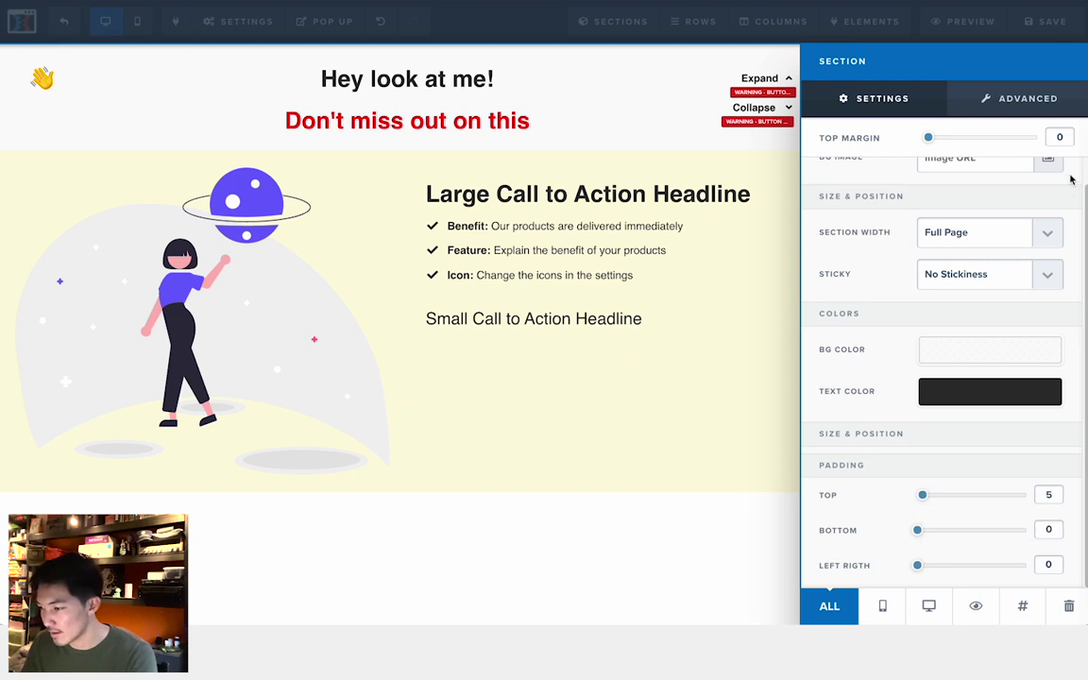
# Step: Give the section a solid 1px border on its top edge only, in a dark grey color
pyautogui.click(1026, 97)
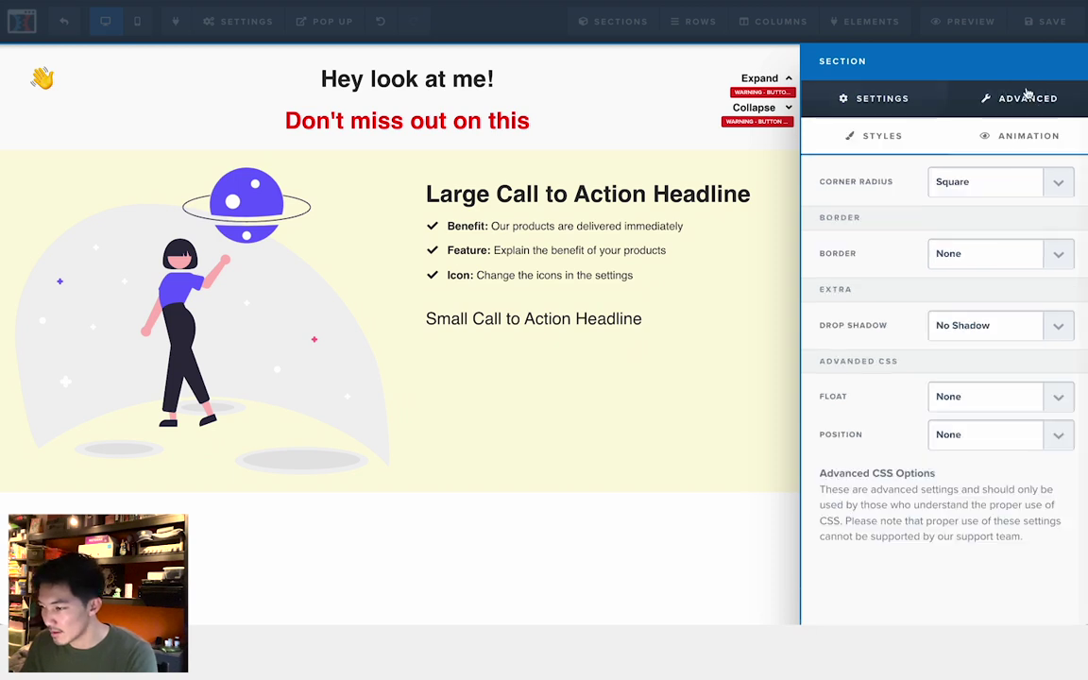
pyautogui.click(1007, 261)
pyautogui.click(1008, 312)
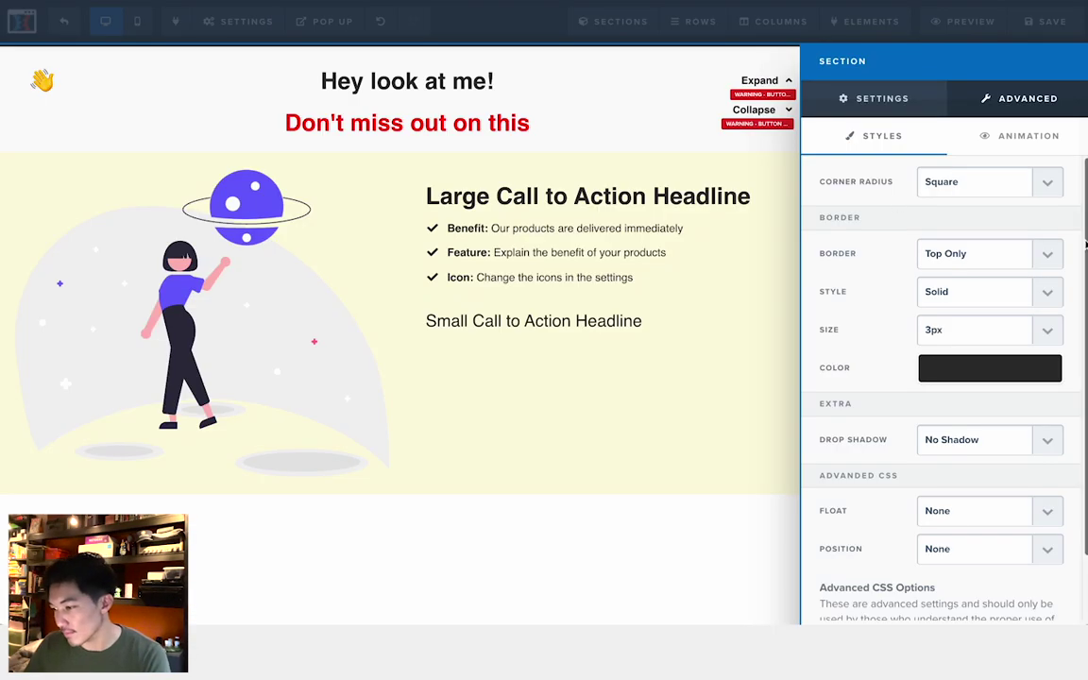
pyautogui.click(1005, 330)
pyautogui.click(983, 298)
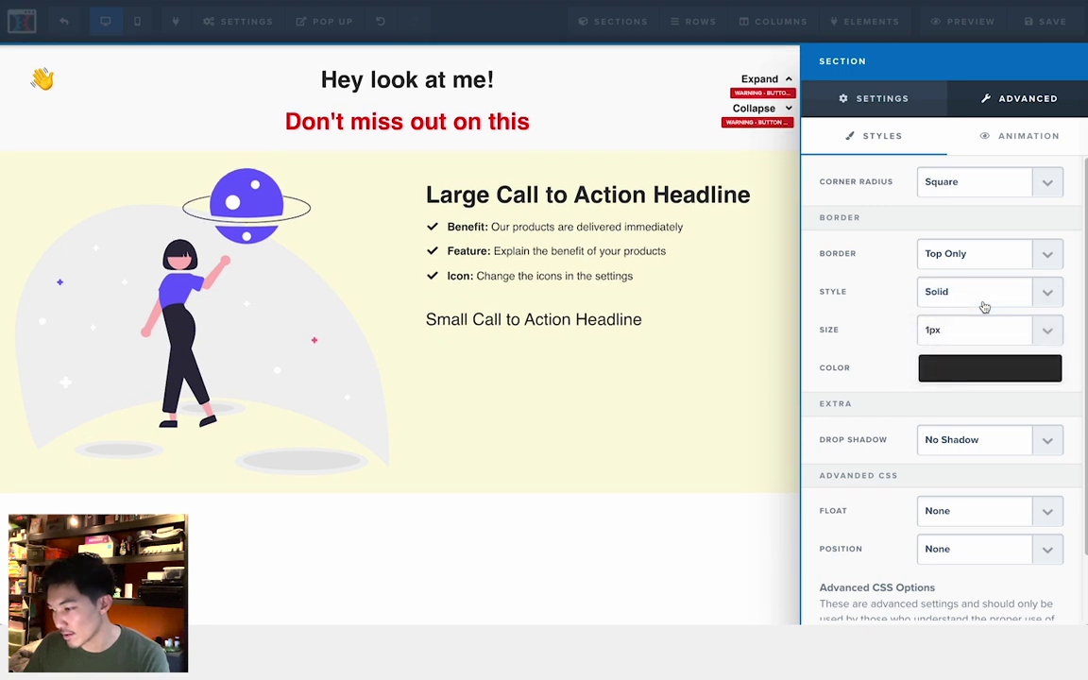
pyautogui.click(954, 369)
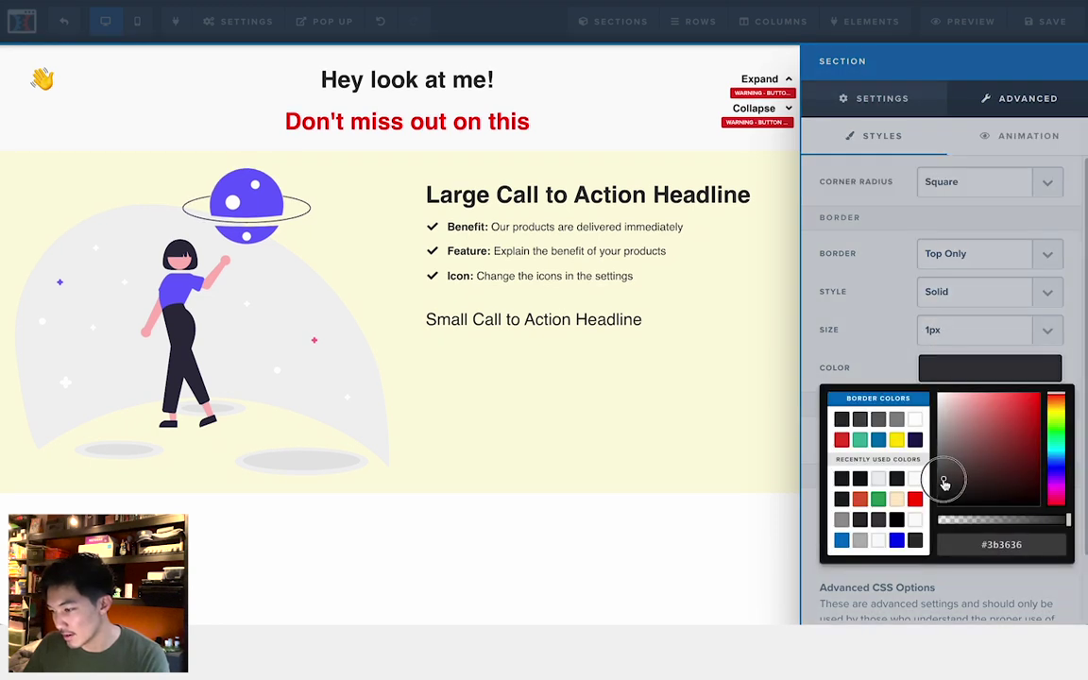
pyautogui.click(874, 356)
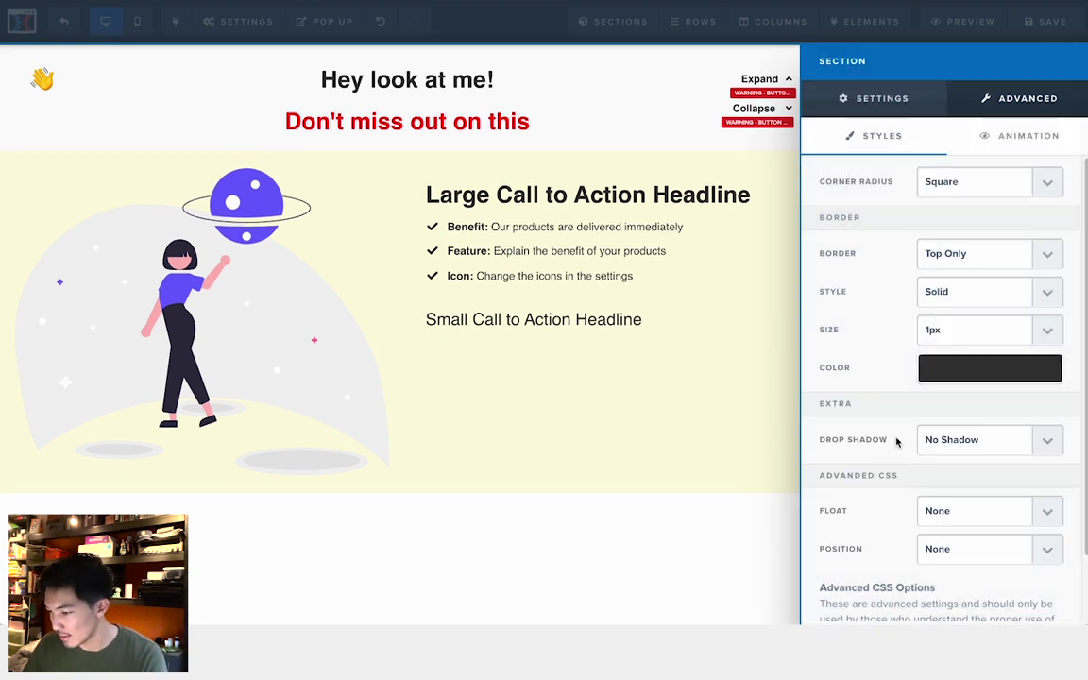
# Step: Apply a 30% Drop Shadow to the section and close its settings
pyautogui.click(950, 451)
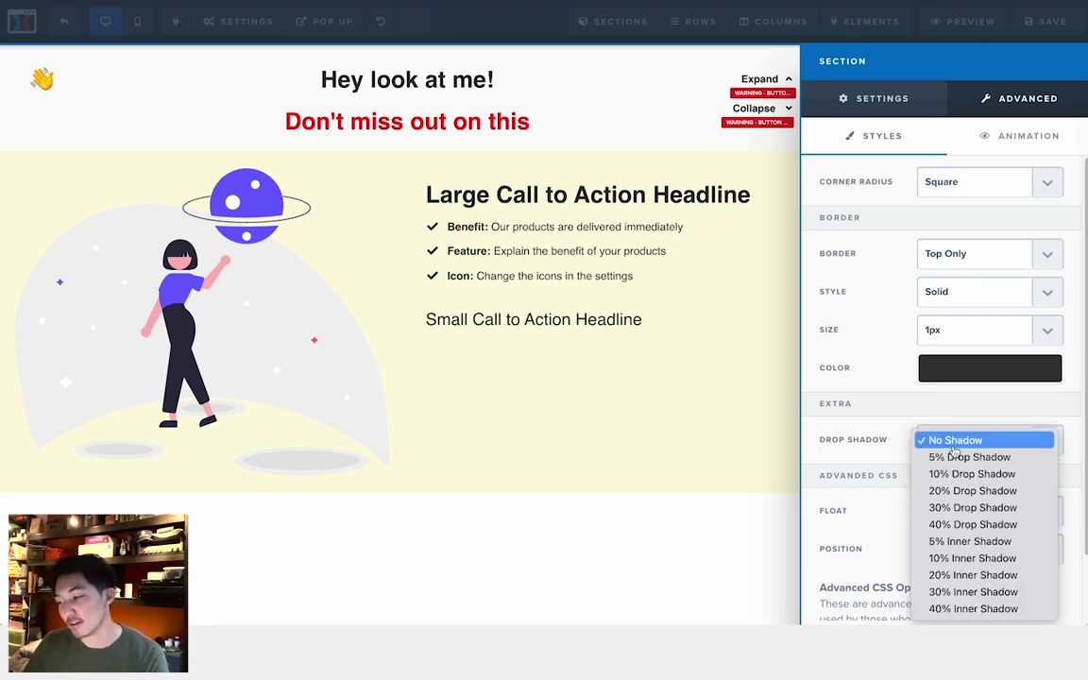
pyautogui.click(974, 516)
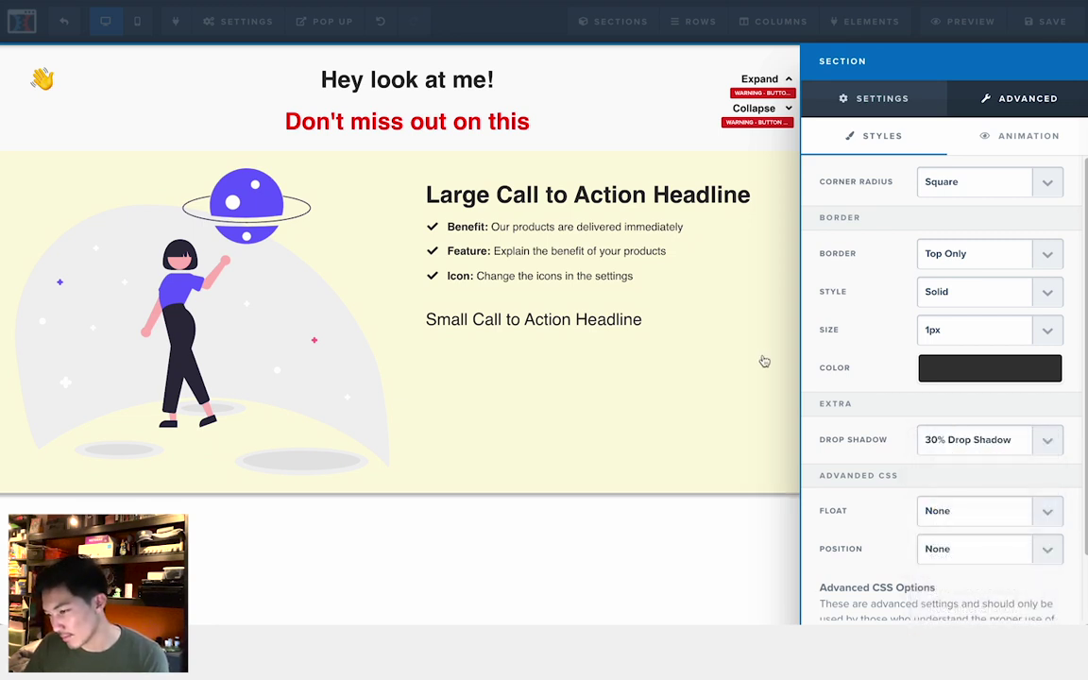
pyautogui.click(749, 524)
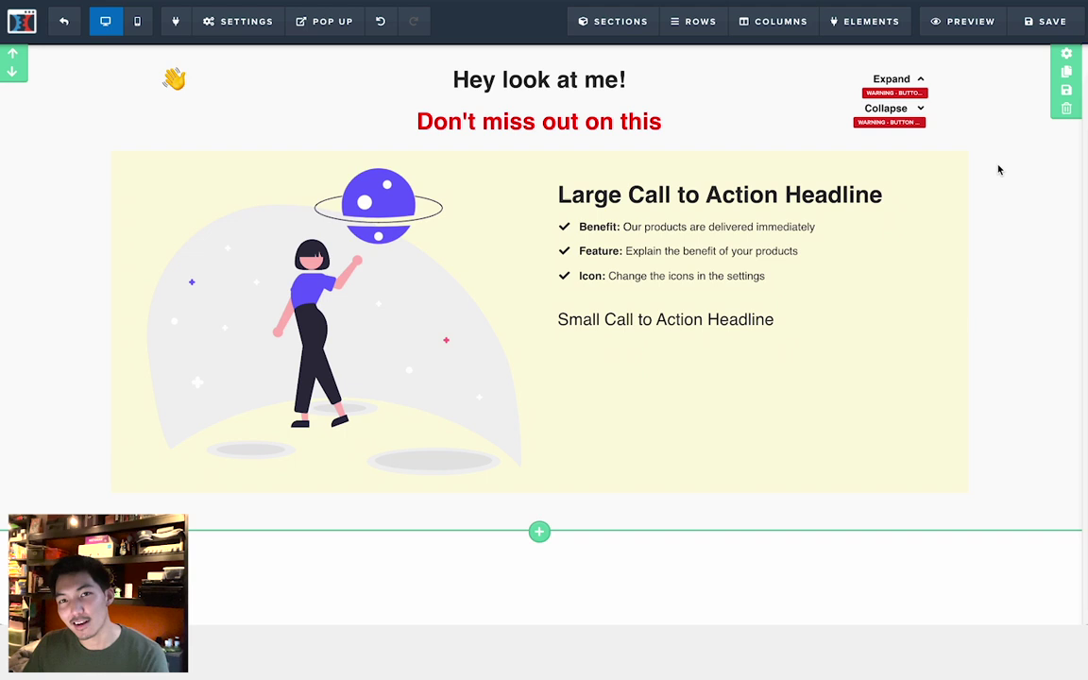
# Step: Set the section's stickiness to Stick To Bottom On Load
pyautogui.click(1064, 64)
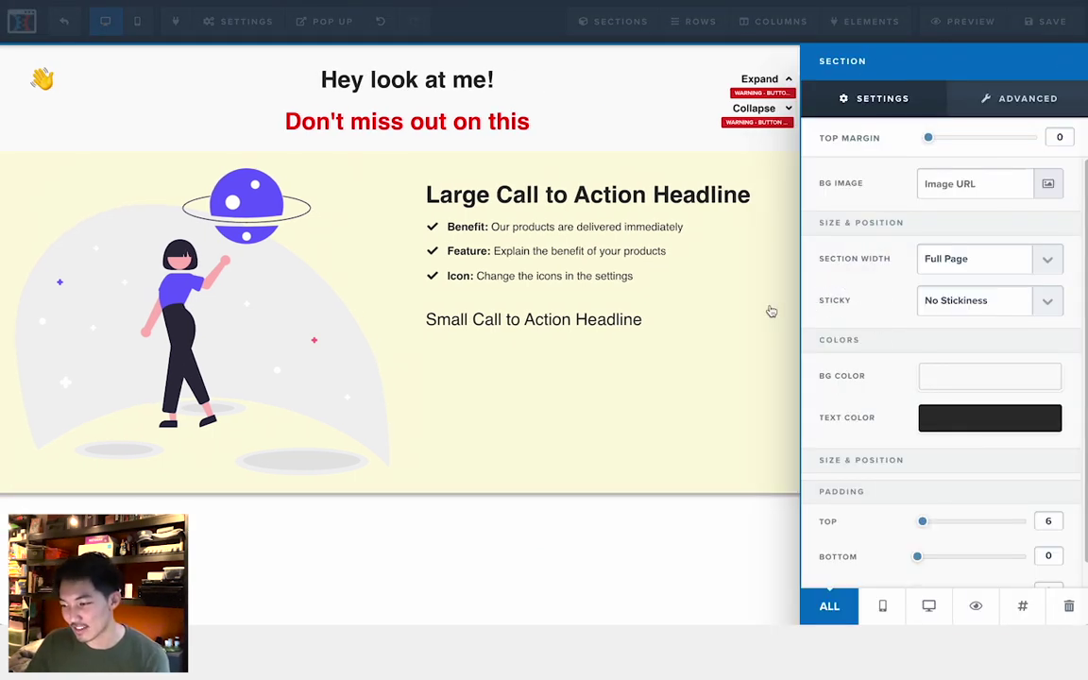
pyautogui.click(748, 212)
pyautogui.click(1065, 57)
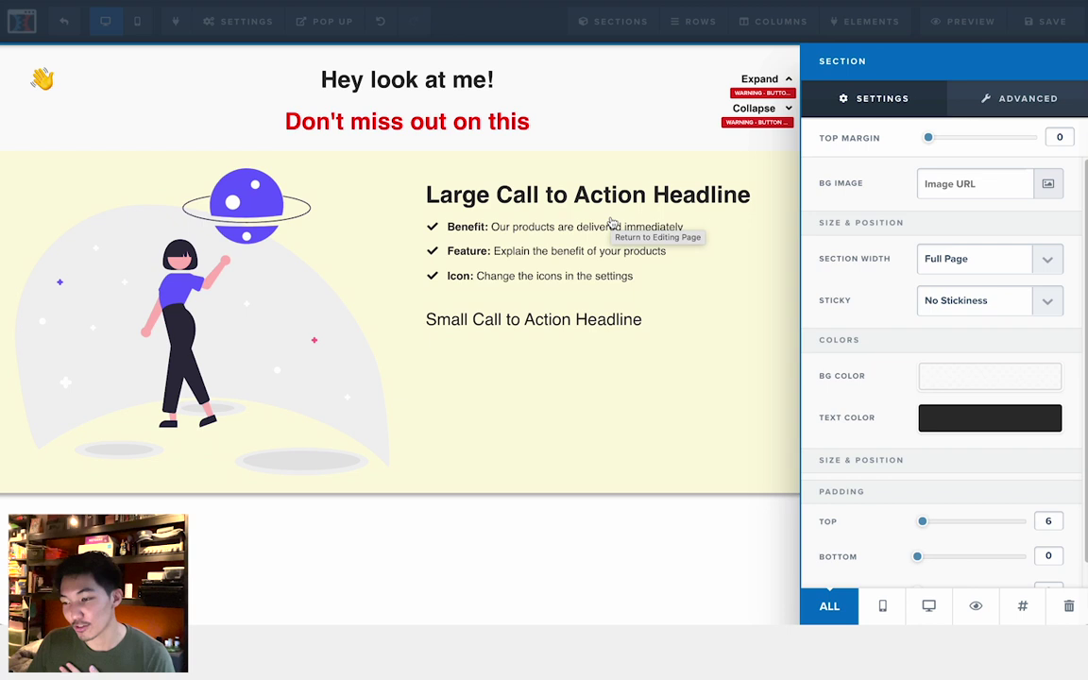
pyautogui.click(1022, 299)
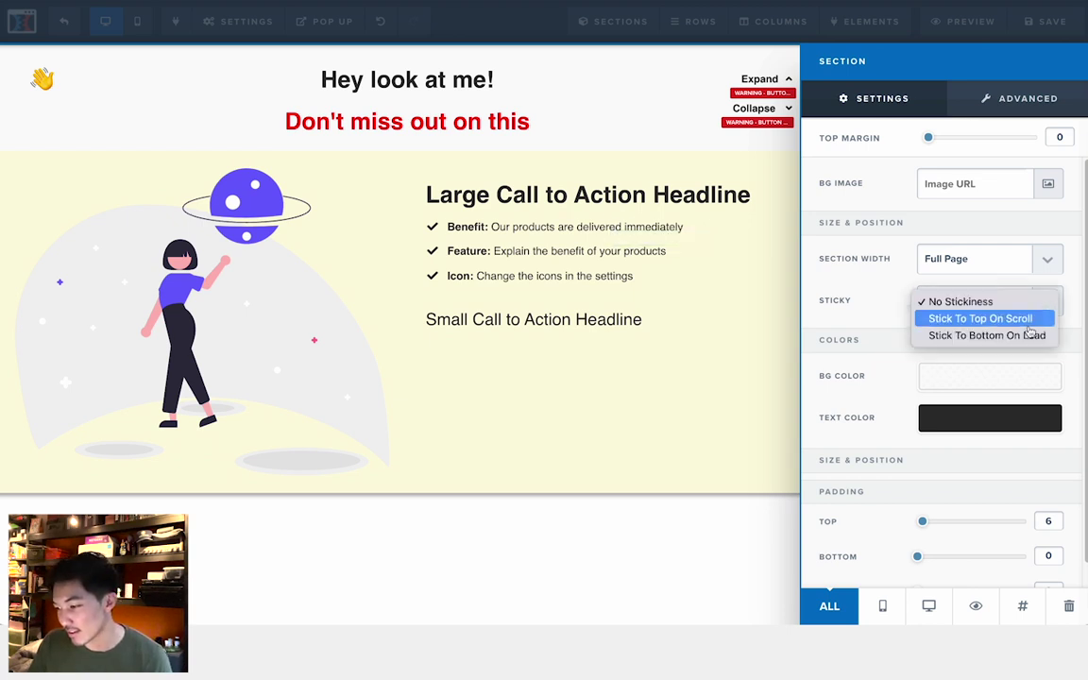
pyautogui.click(1031, 342)
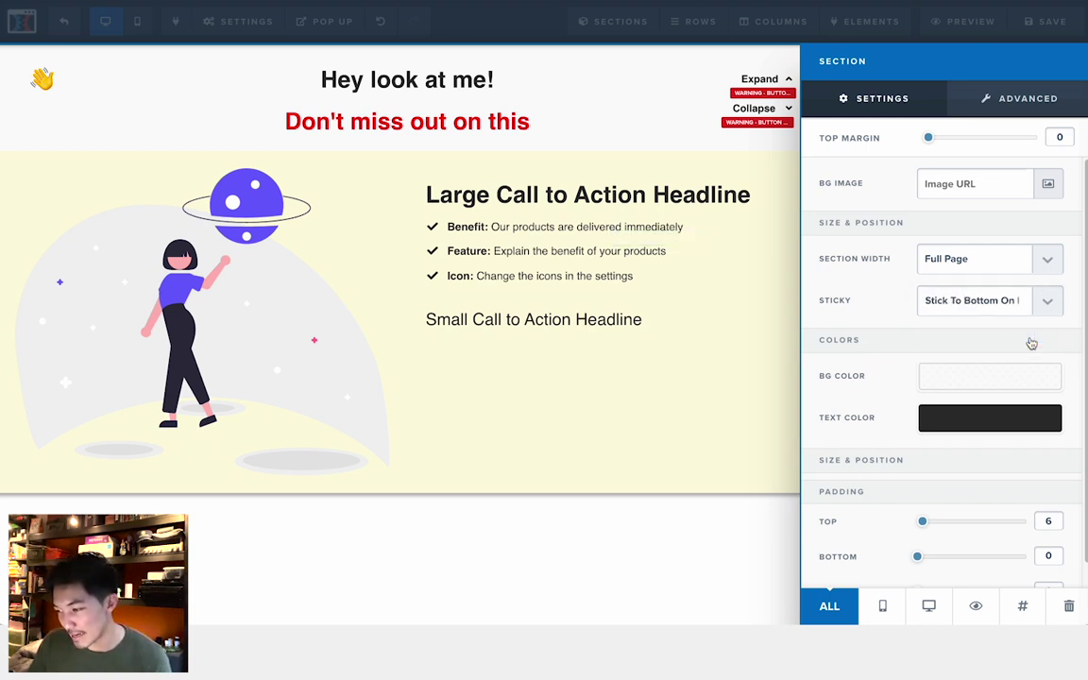
pyautogui.click(973, 306)
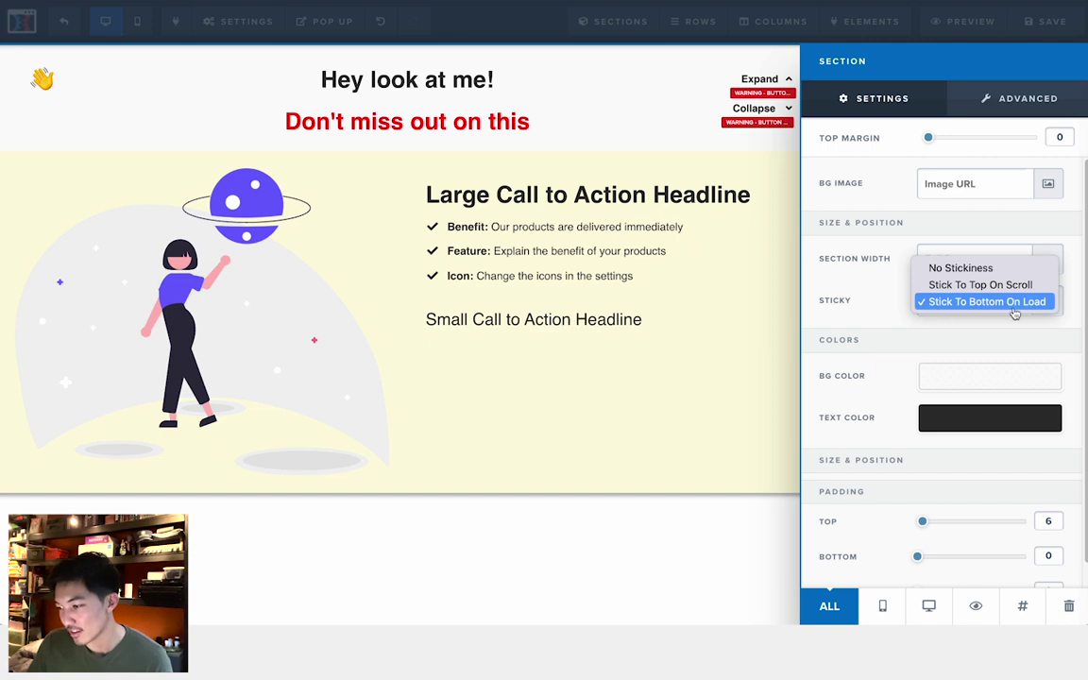
# Step: Save the page and preview the sticky bar, trying its Expand button
pyautogui.click(1045, 21)
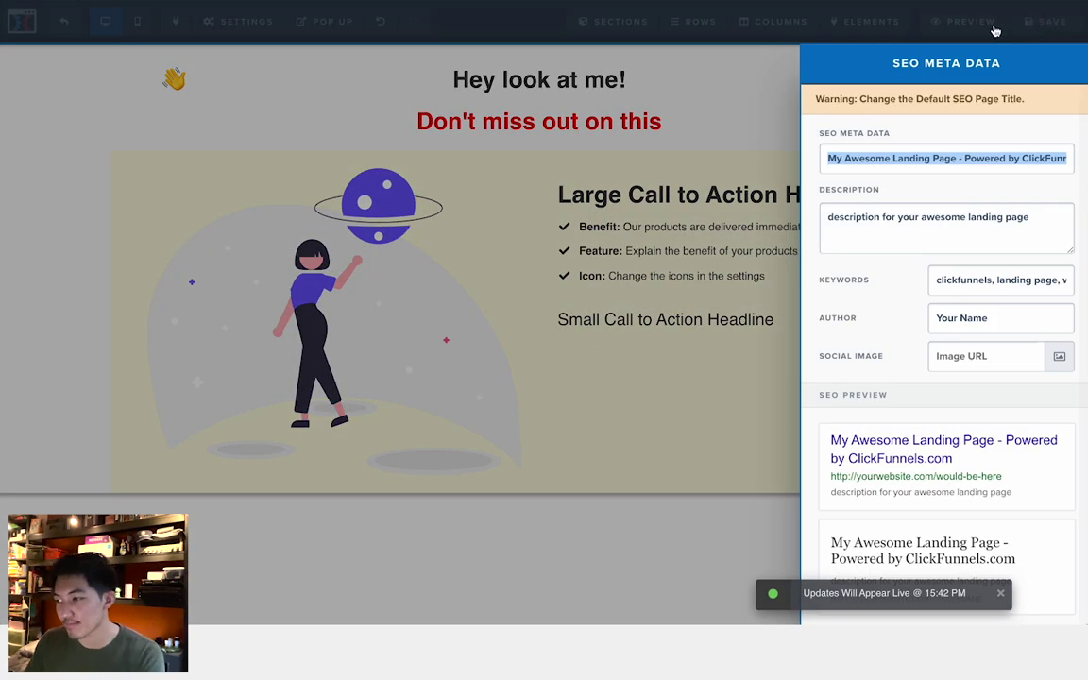
pyautogui.click(987, 28)
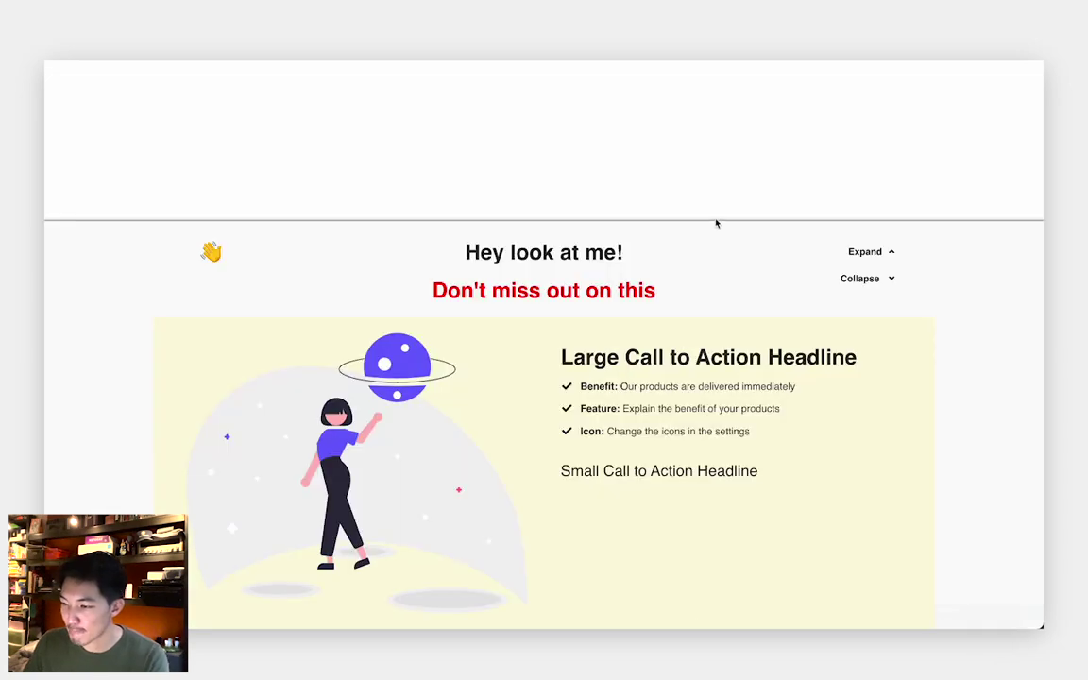
pyautogui.click(872, 251)
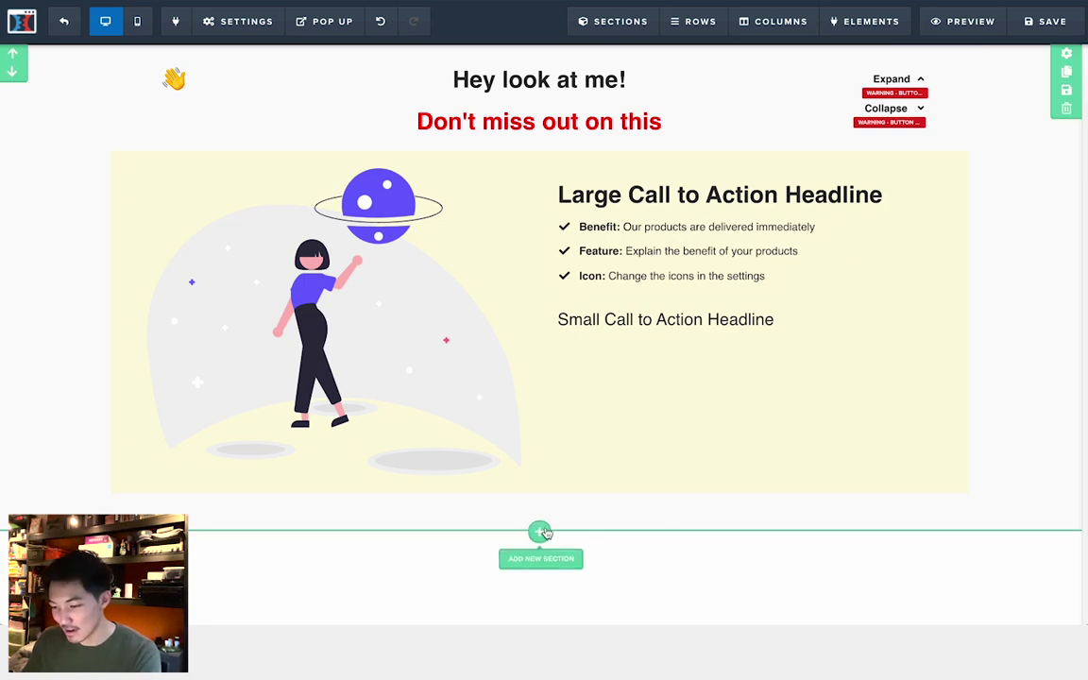
# Step: Add a new section, move it above the offer bar section, and insert a row in it
pyautogui.click(540, 530)
pyautogui.click(848, 106)
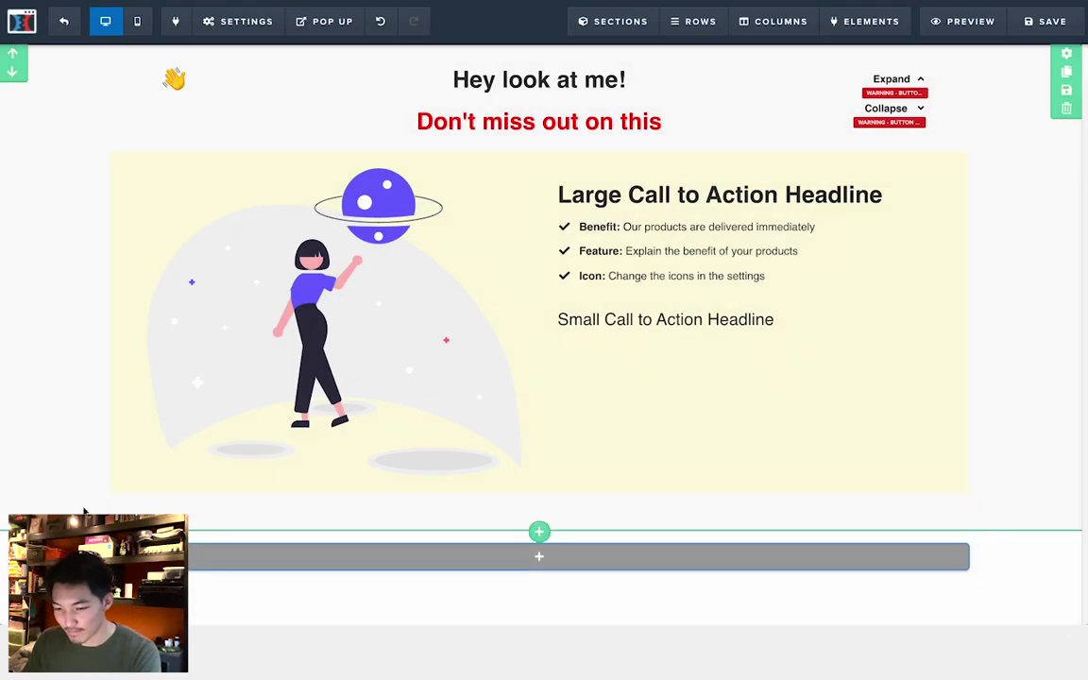
pyautogui.click(12, 502)
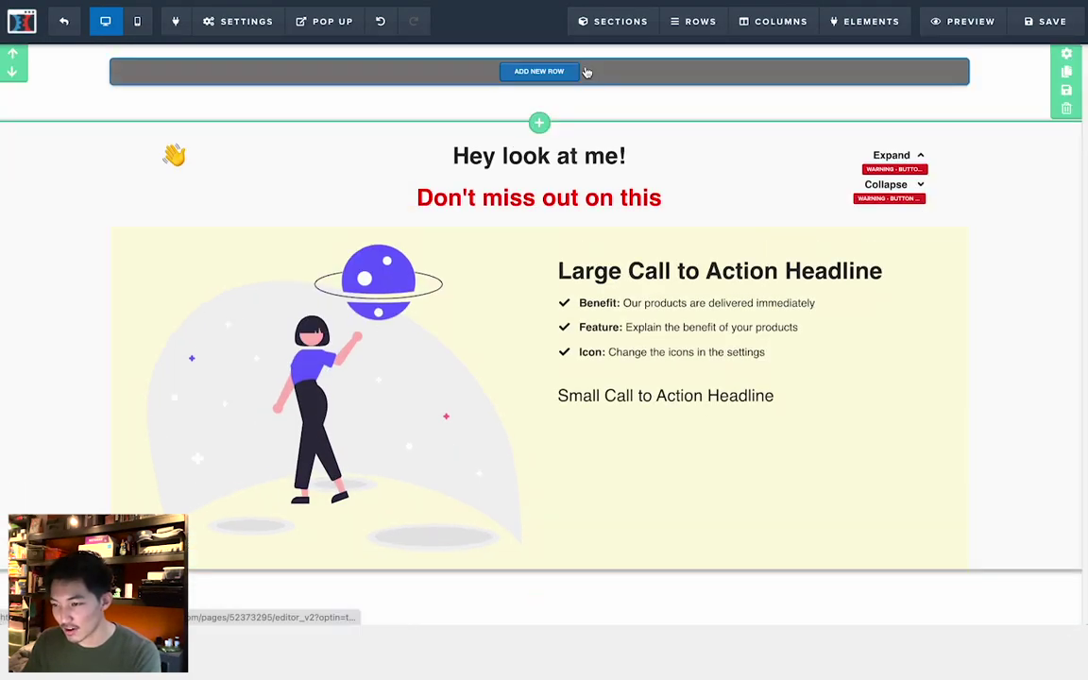
pyautogui.click(558, 72)
pyautogui.click(928, 87)
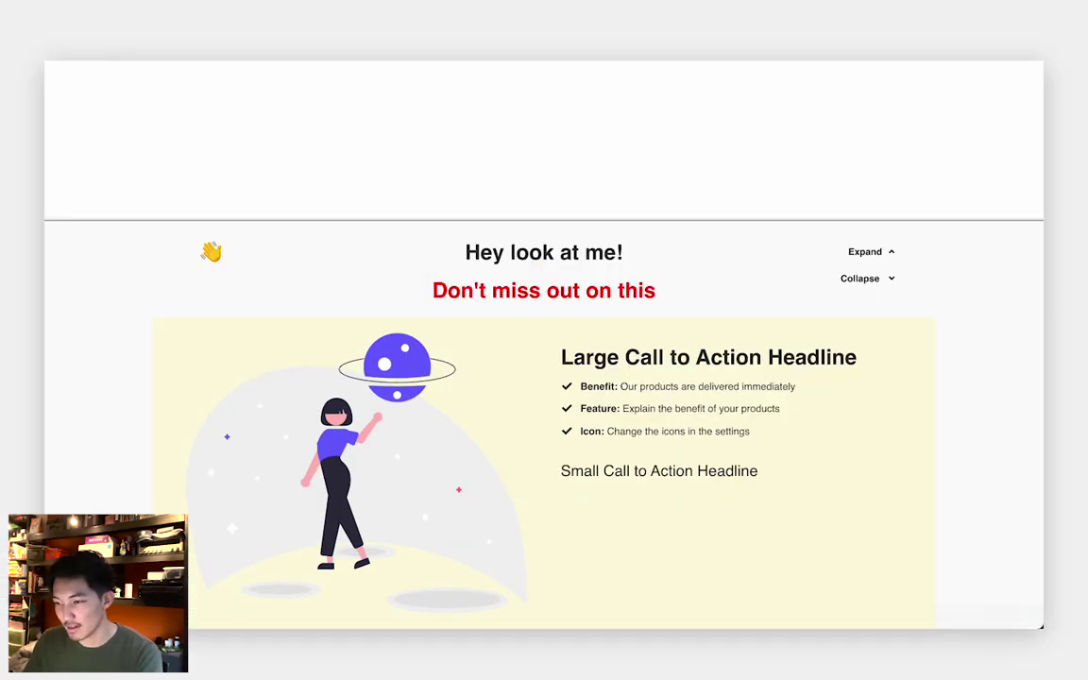
# Step: Check in the page preview how the sticky bar behaves over the new page content
pyautogui.scroll(-2, 910, 195)
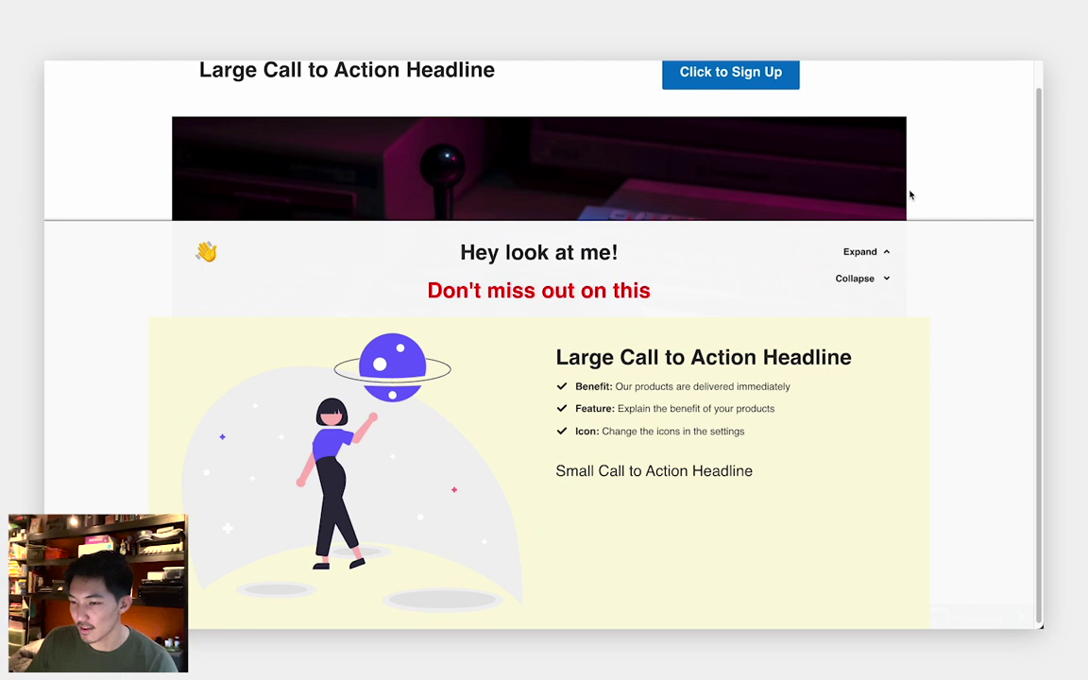
pyautogui.scroll(1, 445, 170)
pyautogui.scroll(-2, 462, 172)
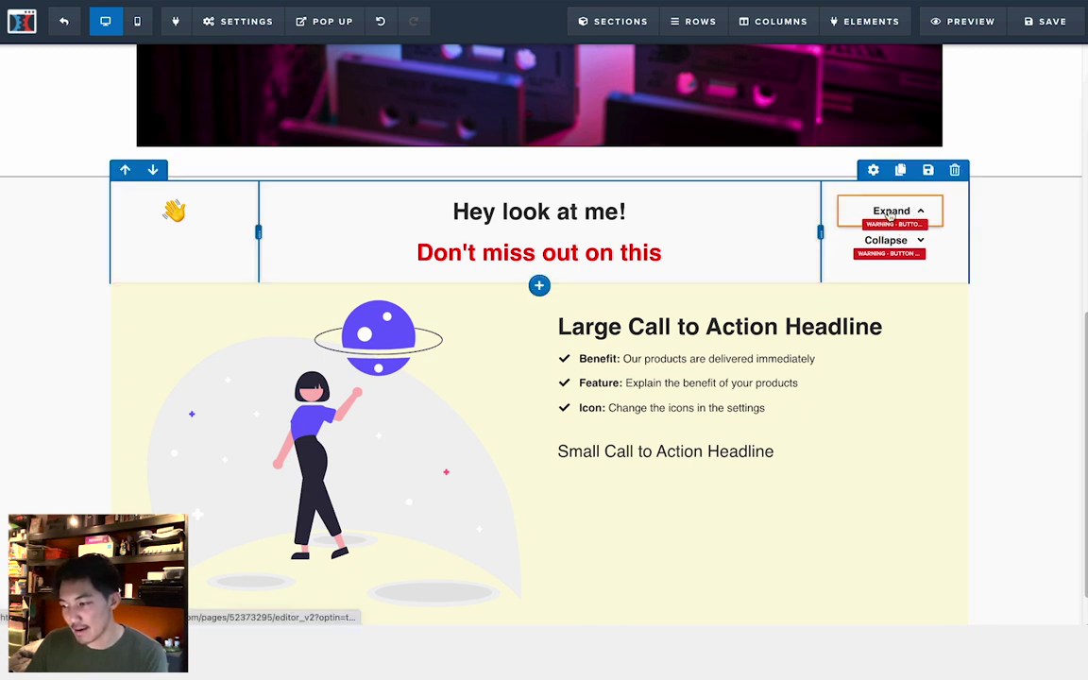
# Step: Set the Expand button's action to Show / Hide Action
pyautogui.click(898, 216)
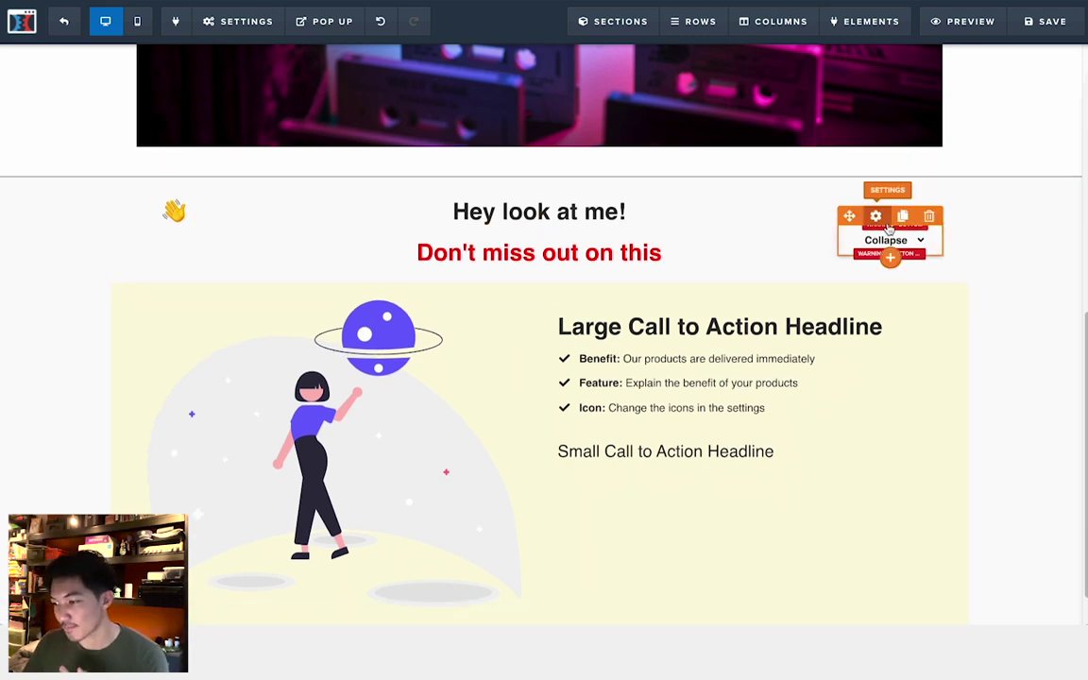
pyautogui.click(915, 209)
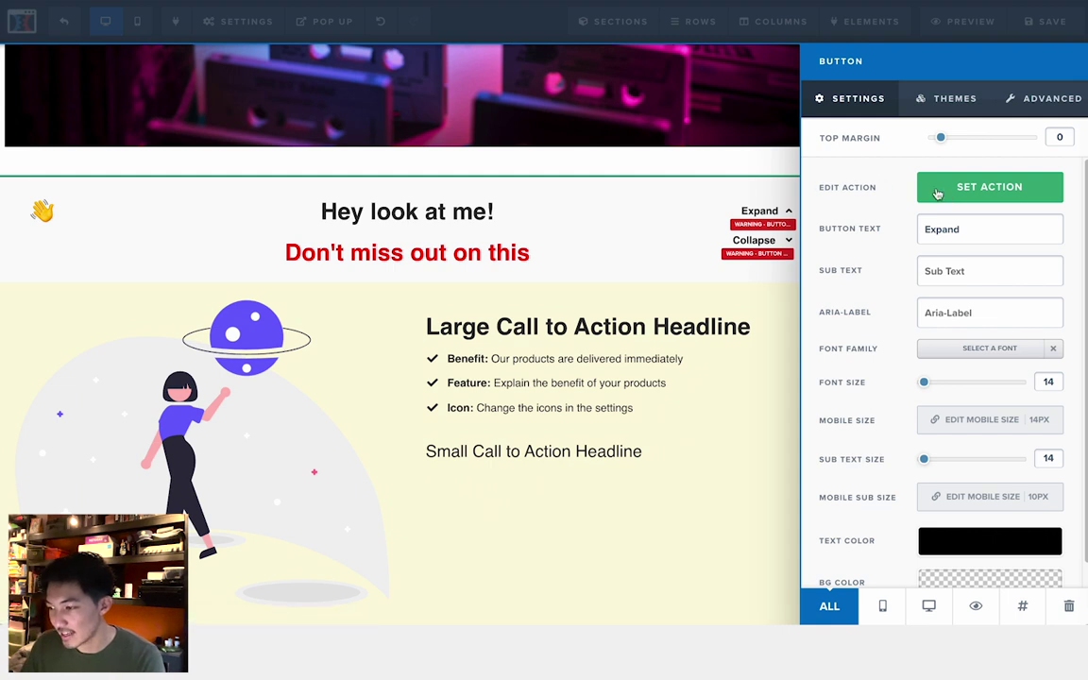
pyautogui.click(938, 193)
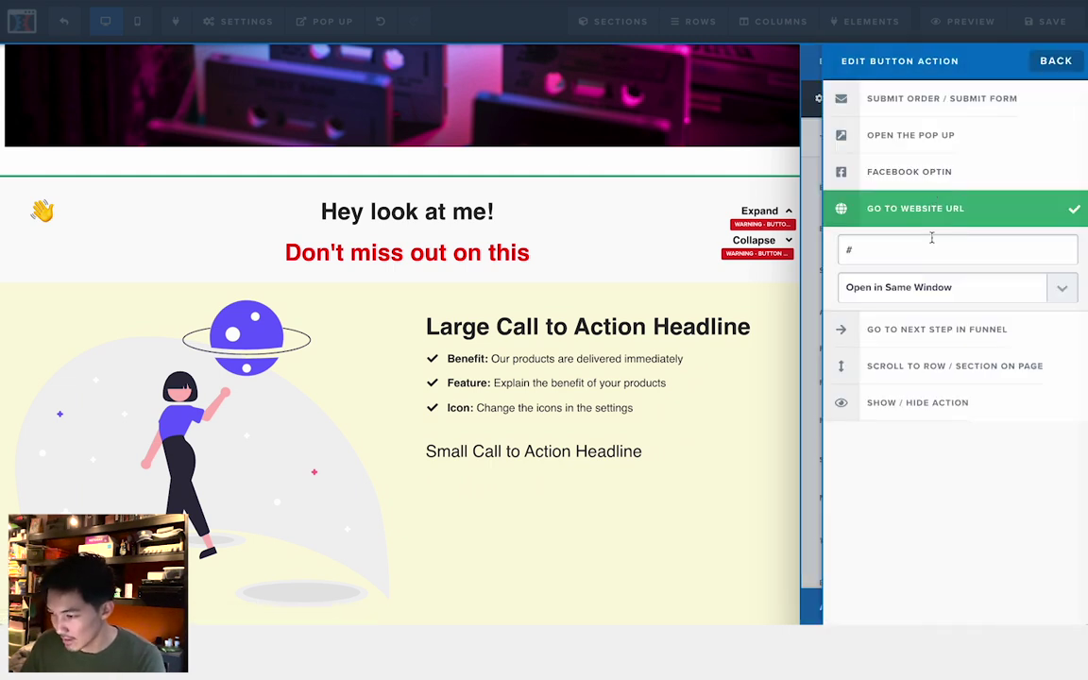
pyautogui.click(881, 405)
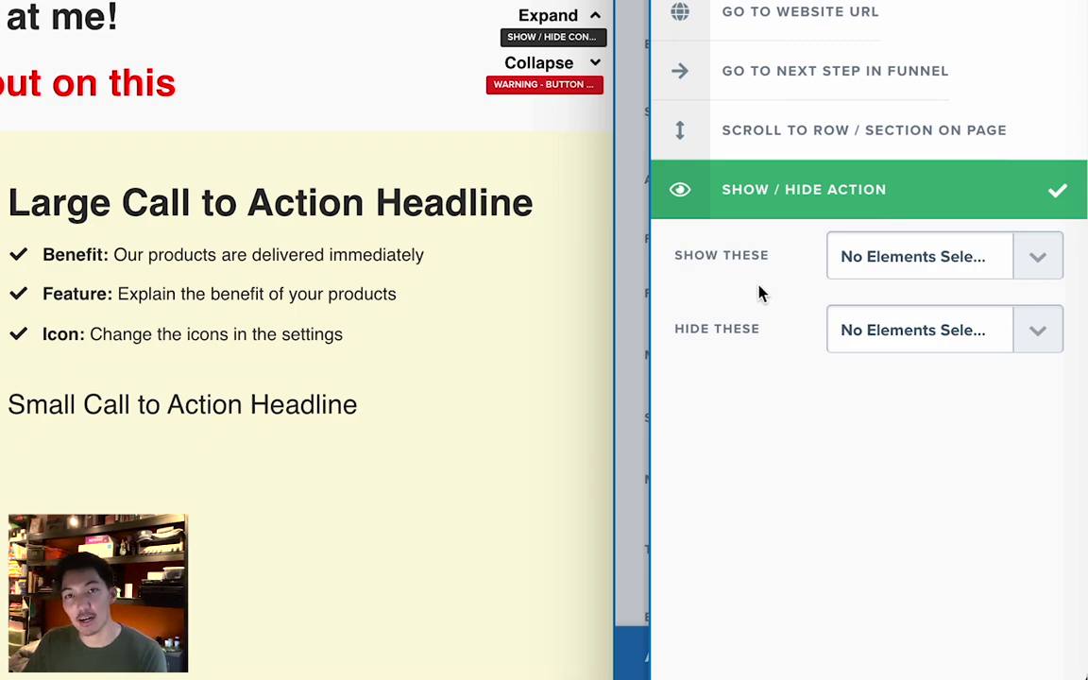
# Step: Make the Expand button show the red "Don't miss out on this" headline, the Collapse button and the two-column offer row
pyautogui.click(945, 256)
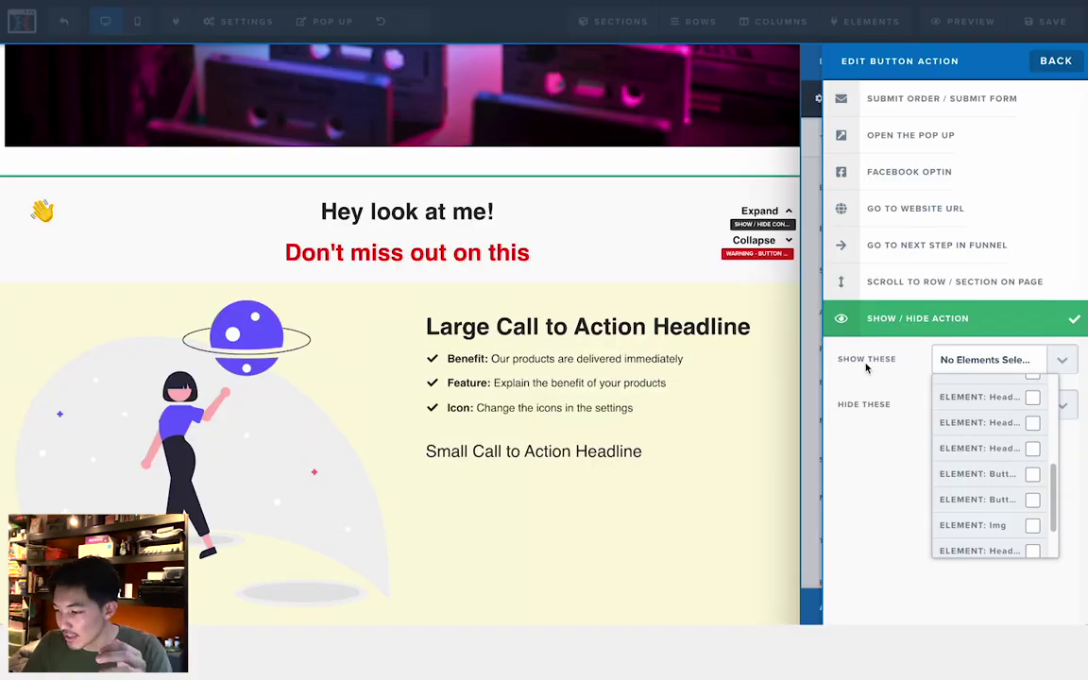
pyautogui.click(1034, 449)
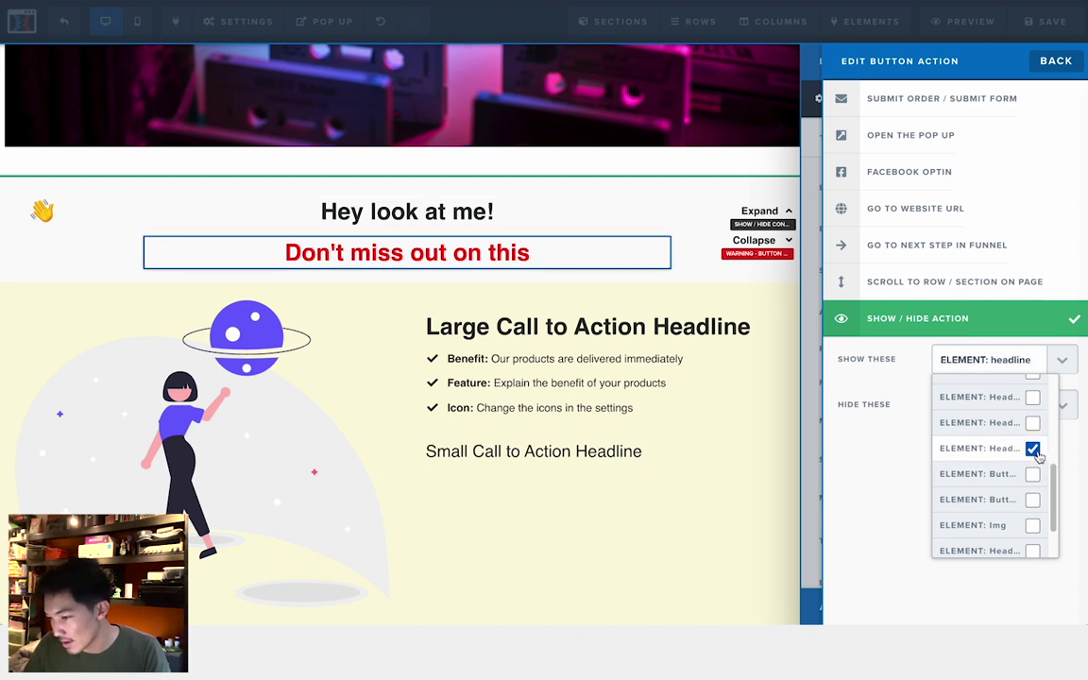
pyautogui.click(1032, 501)
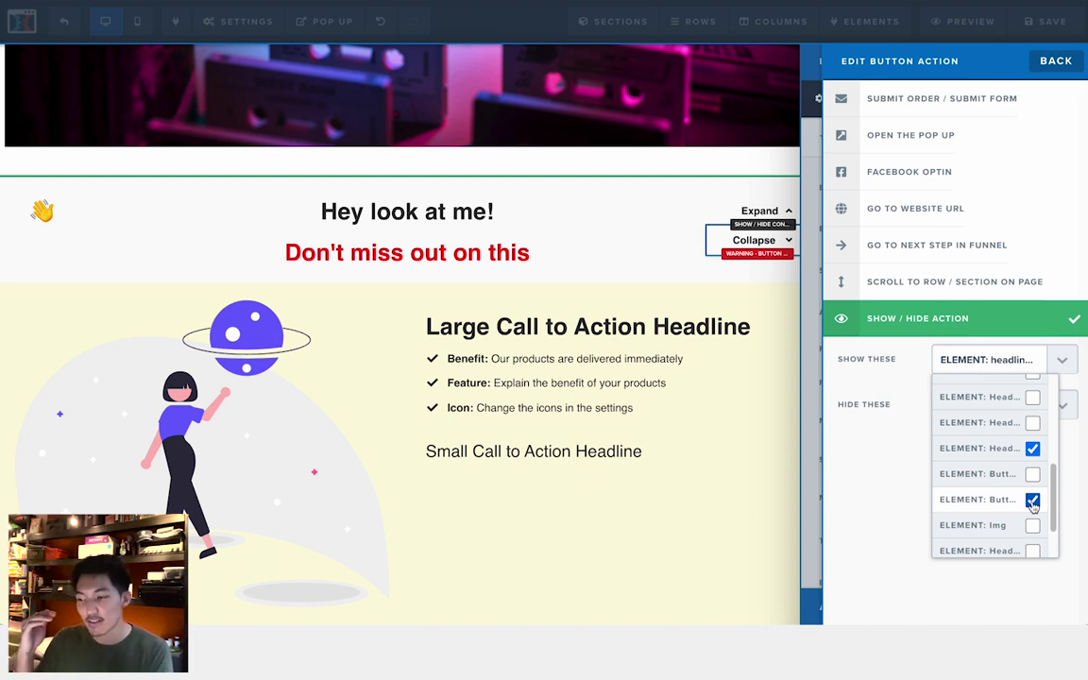
pyautogui.scroll(-2, 1035, 510)
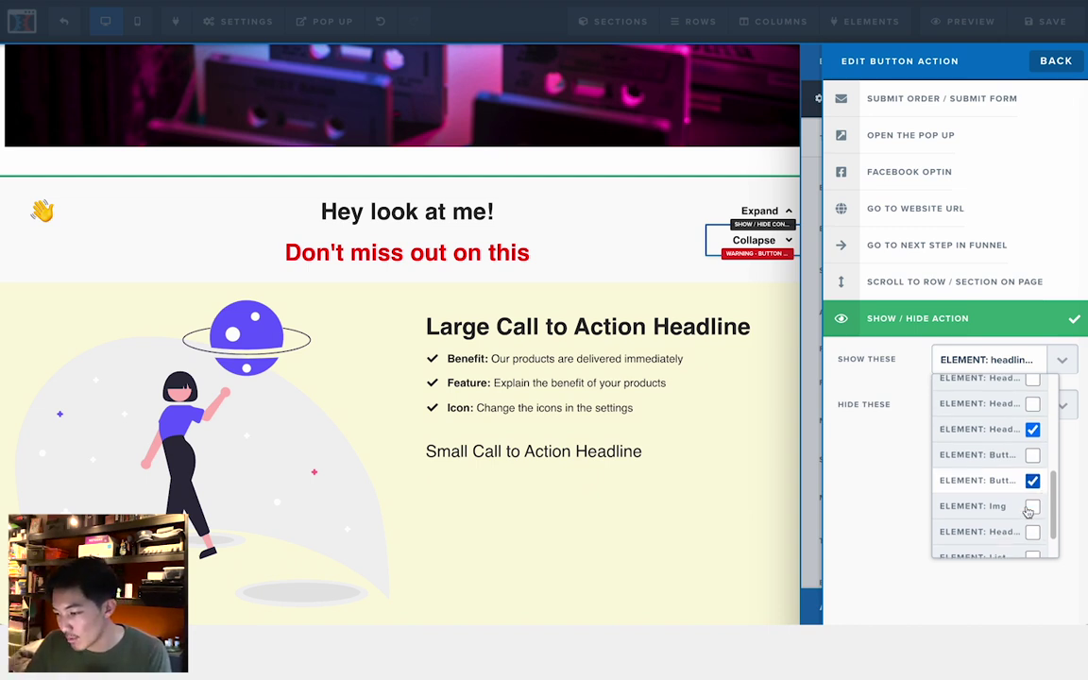
pyautogui.scroll(3, 999, 416)
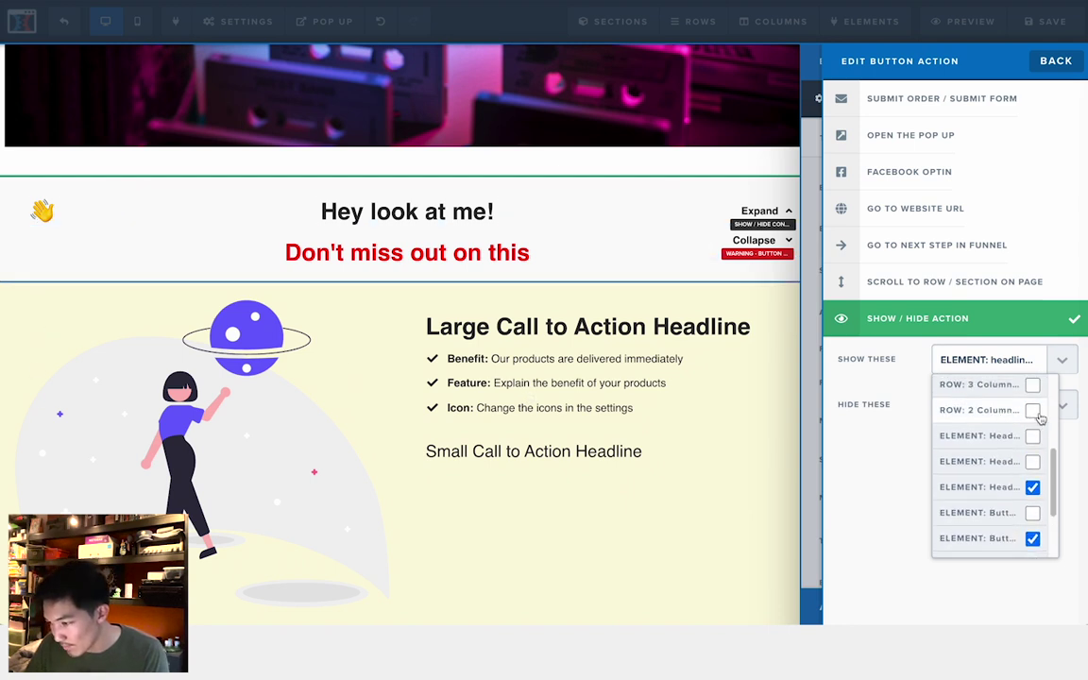
pyautogui.click(1033, 410)
pyautogui.click(847, 421)
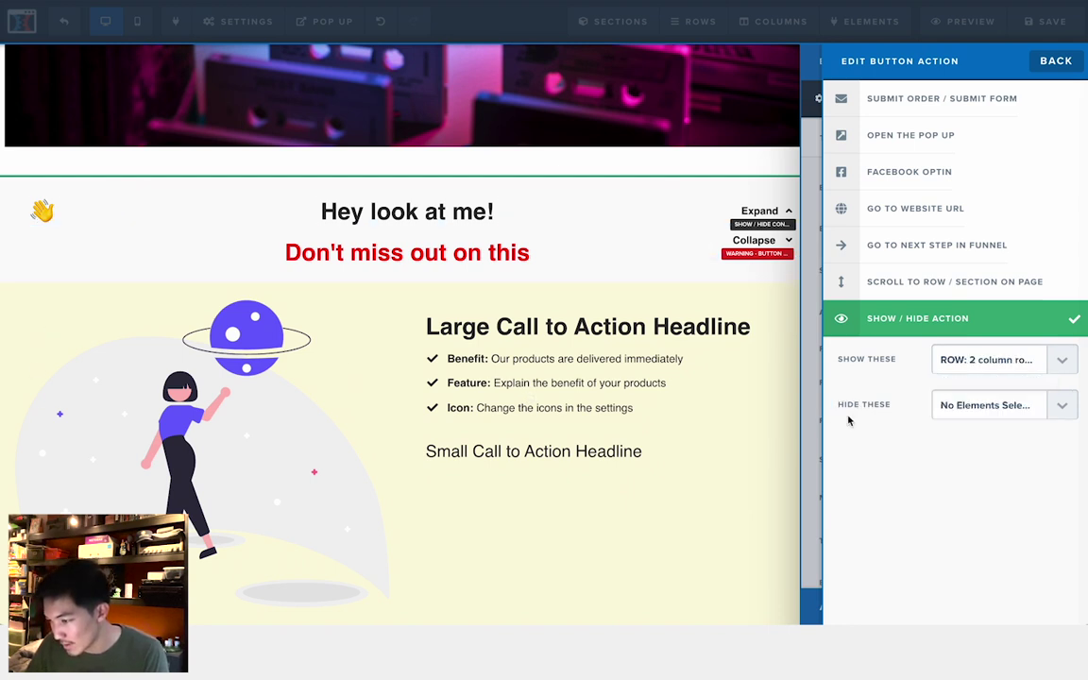
# Step: Add the Expand button itself to the elements that its action hides
pyautogui.click(946, 414)
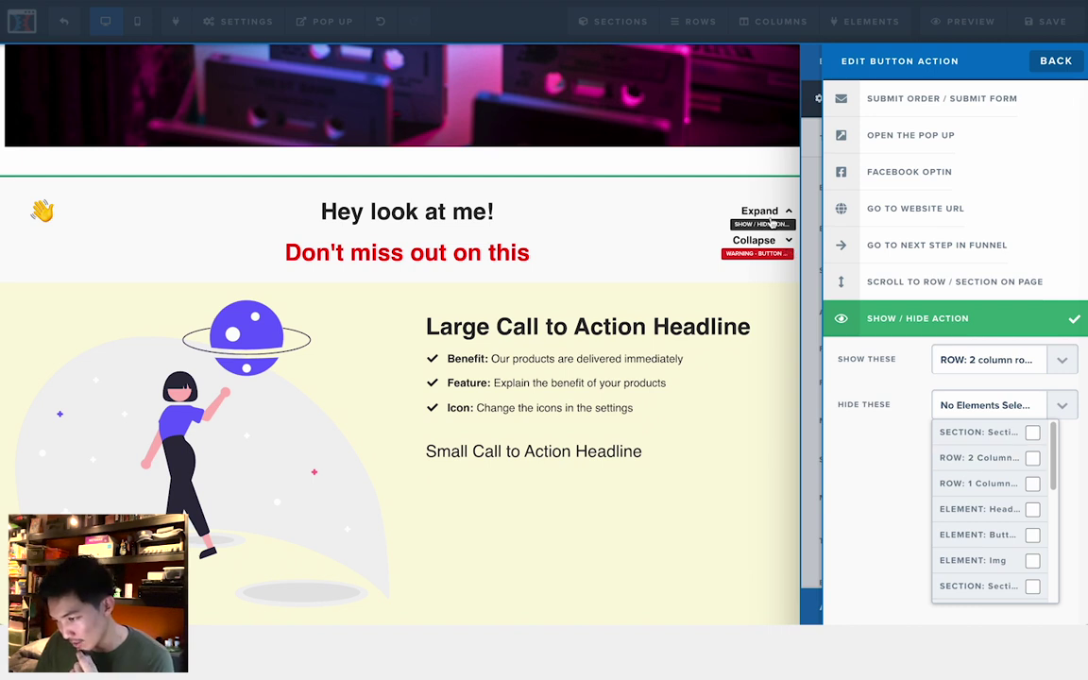
pyautogui.scroll(-1, 988, 532)
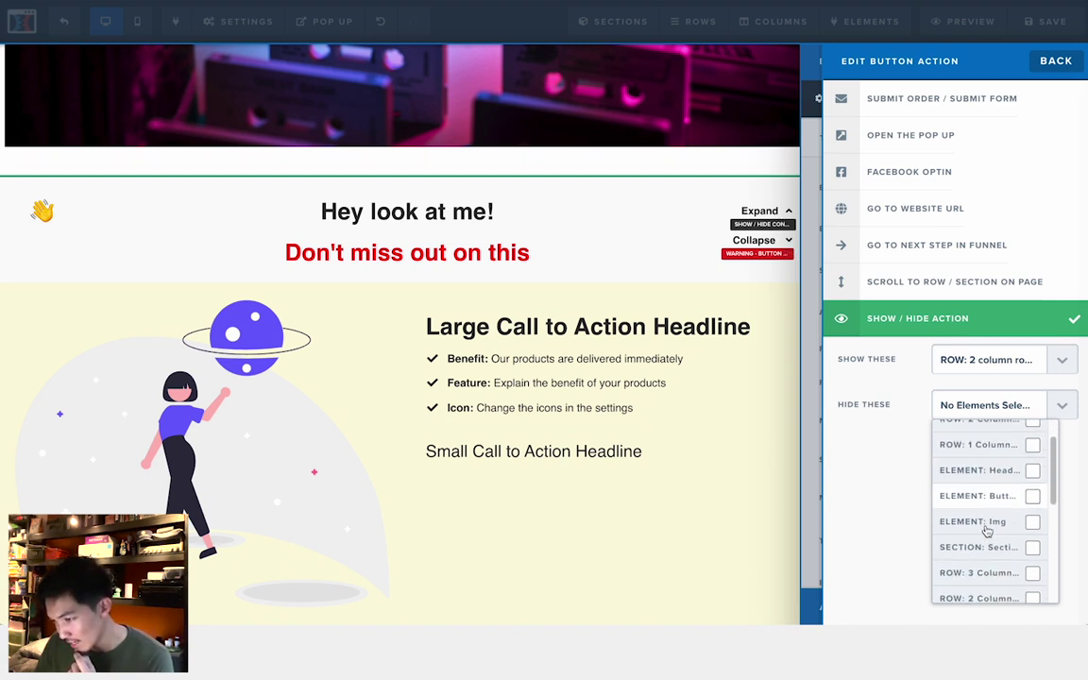
pyautogui.scroll(-4, 987, 529)
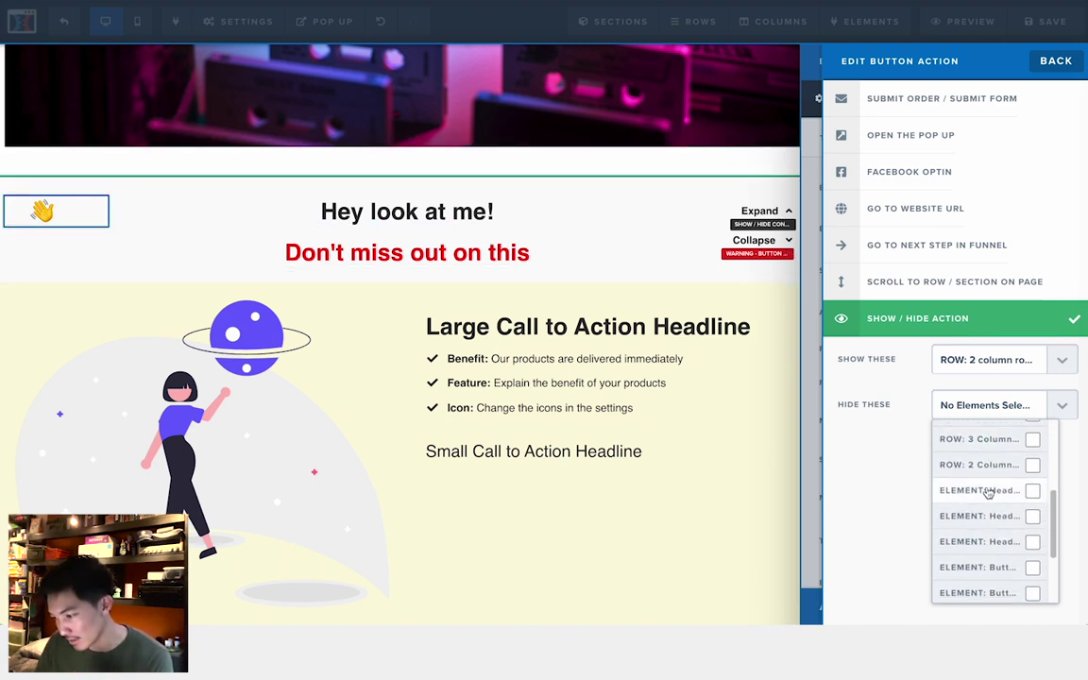
pyautogui.click(1033, 567)
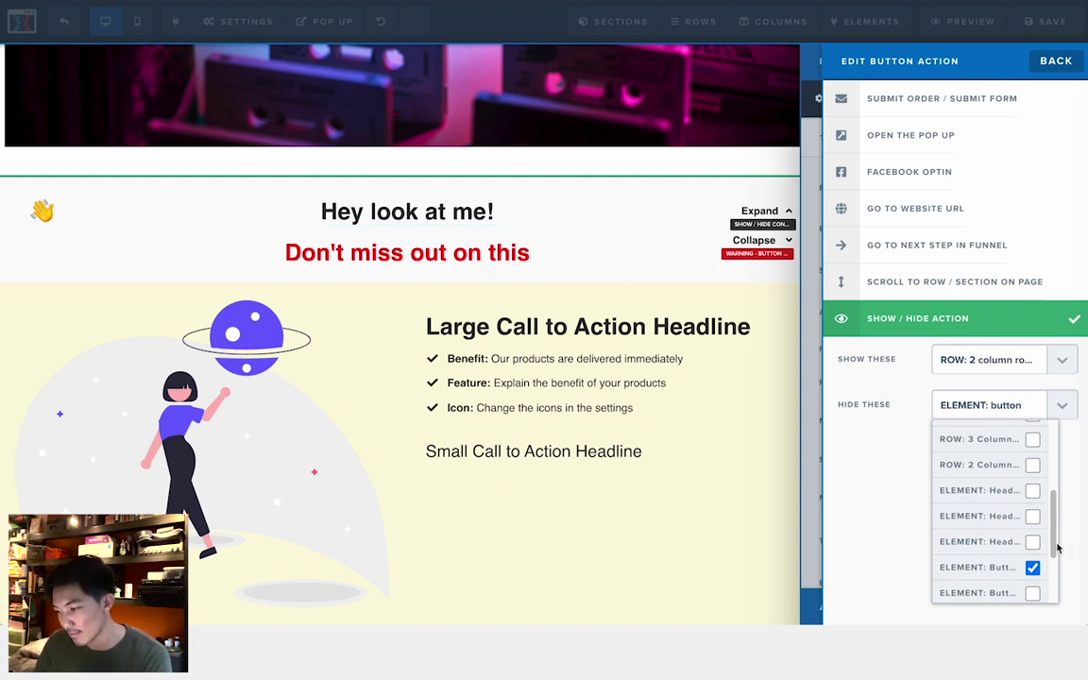
# Step: Add the "Hey look at me!" headline and the waving-hand headline to the elements the Expand button hides
pyautogui.click(1033, 517)
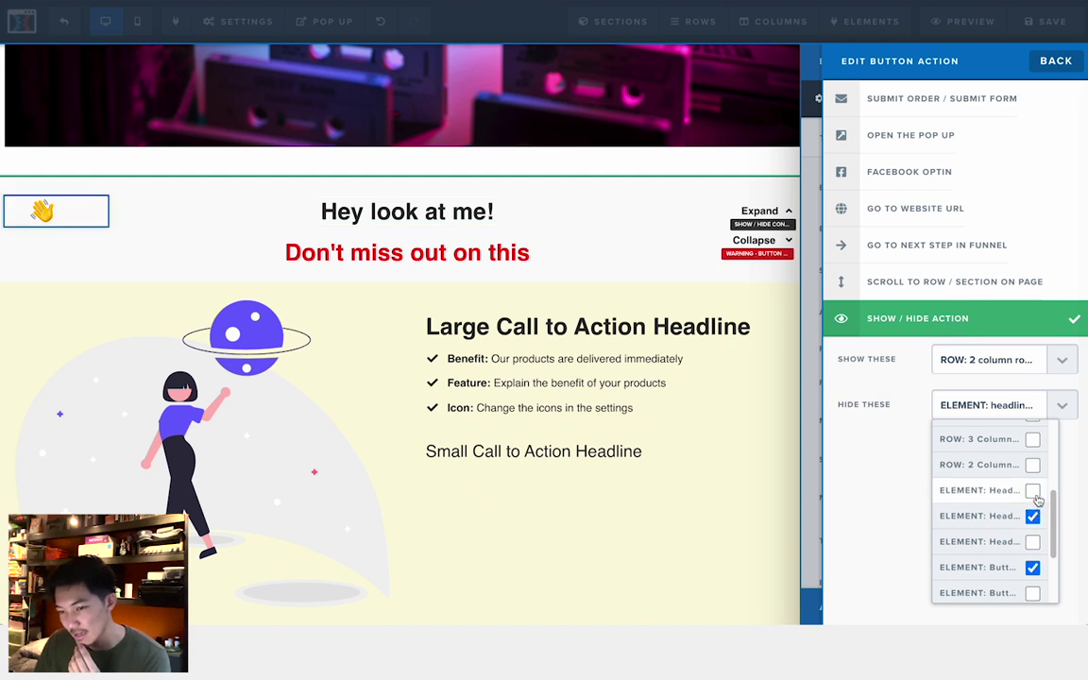
pyautogui.click(1034, 491)
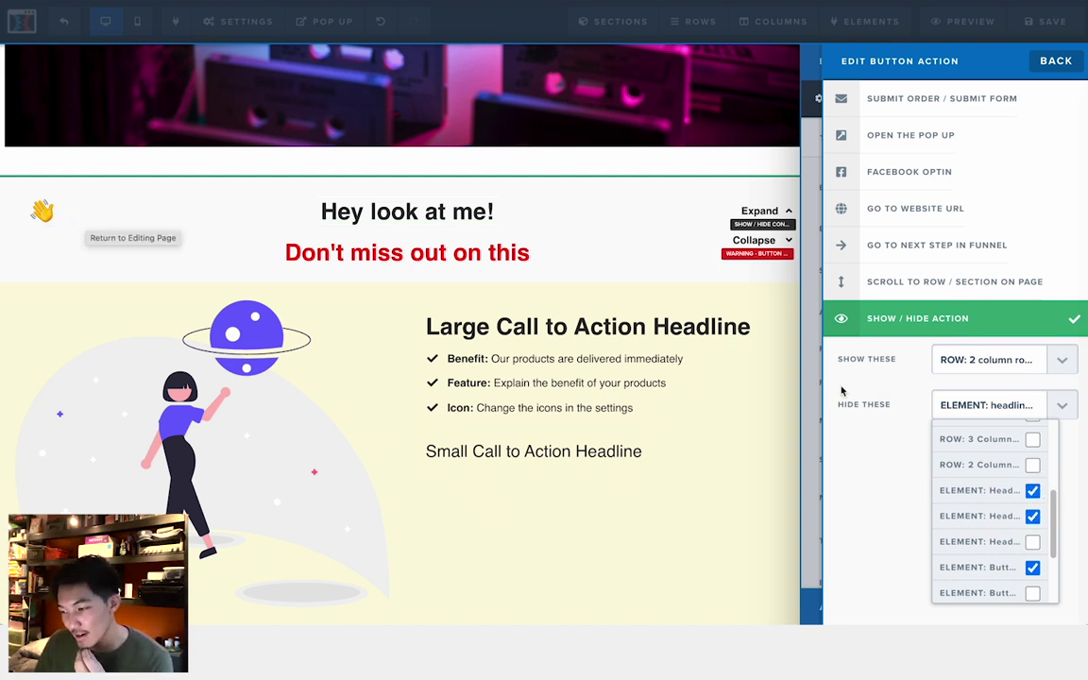
pyautogui.click(885, 451)
pyautogui.press('Escape')
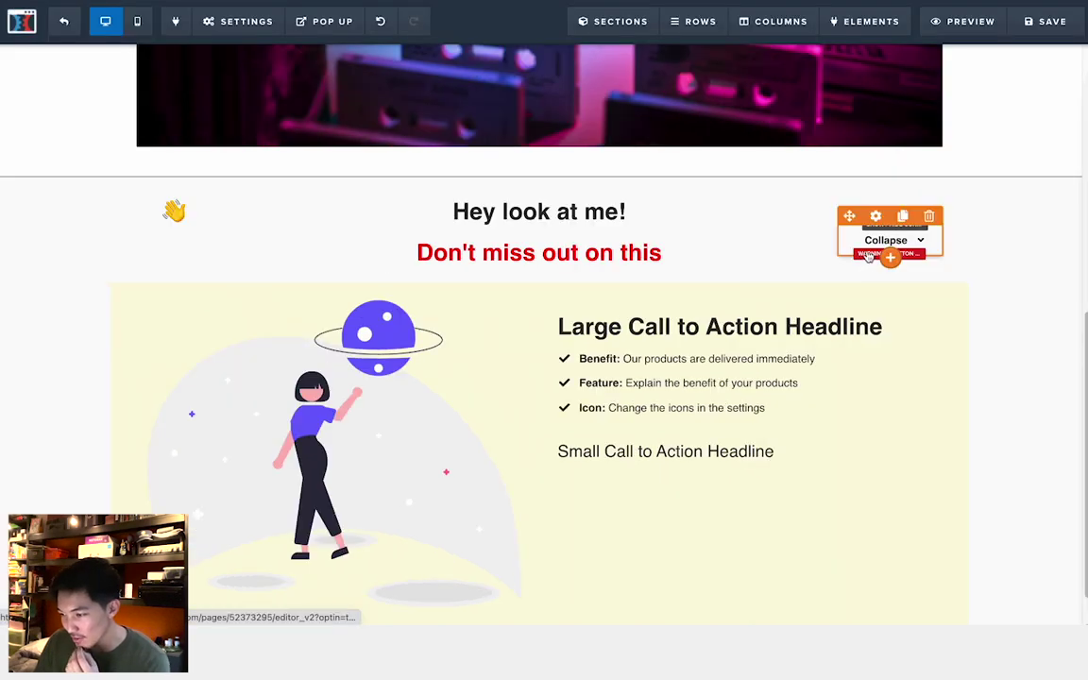
# Step: Set the Collapse button's action to Show / Hide Action
pyautogui.click(868, 253)
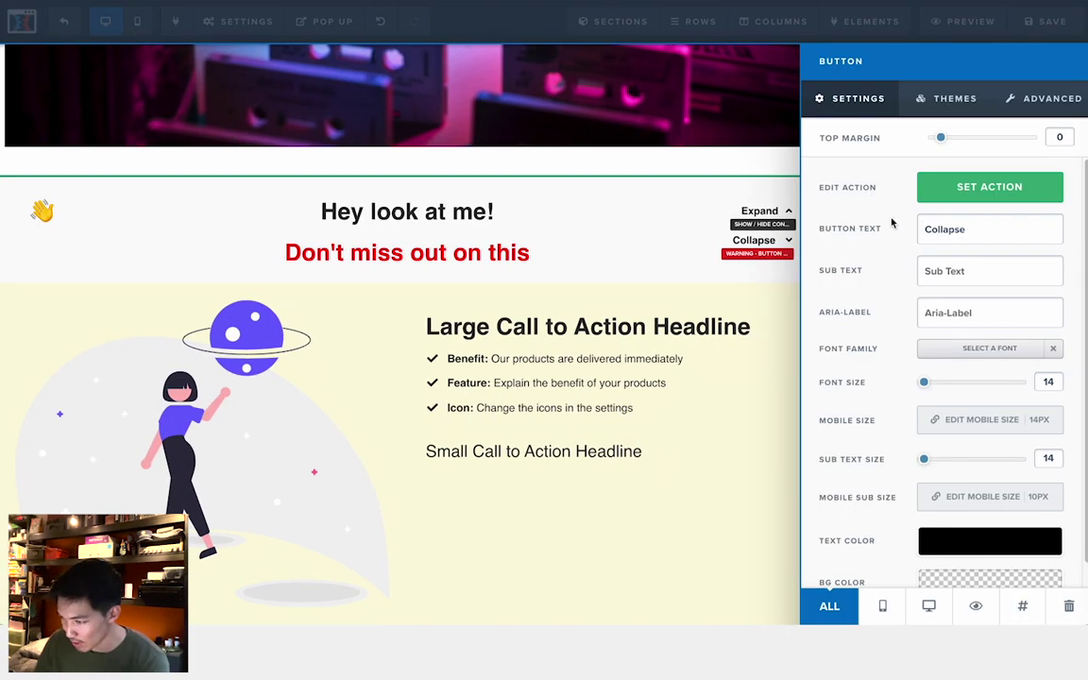
pyautogui.click(955, 189)
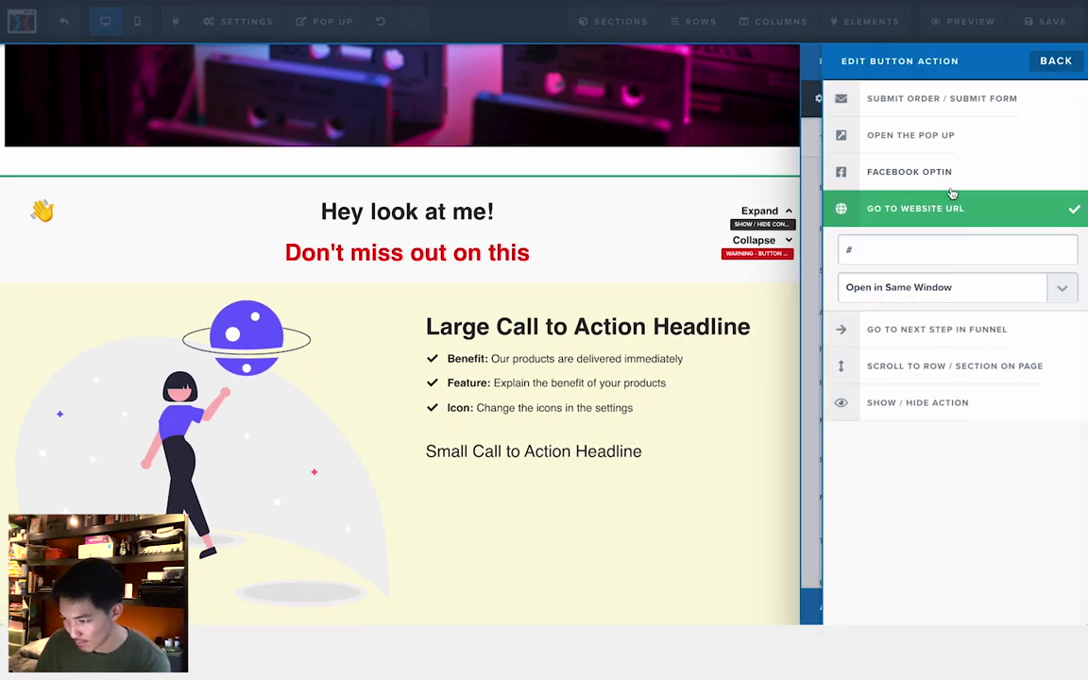
pyautogui.click(914, 405)
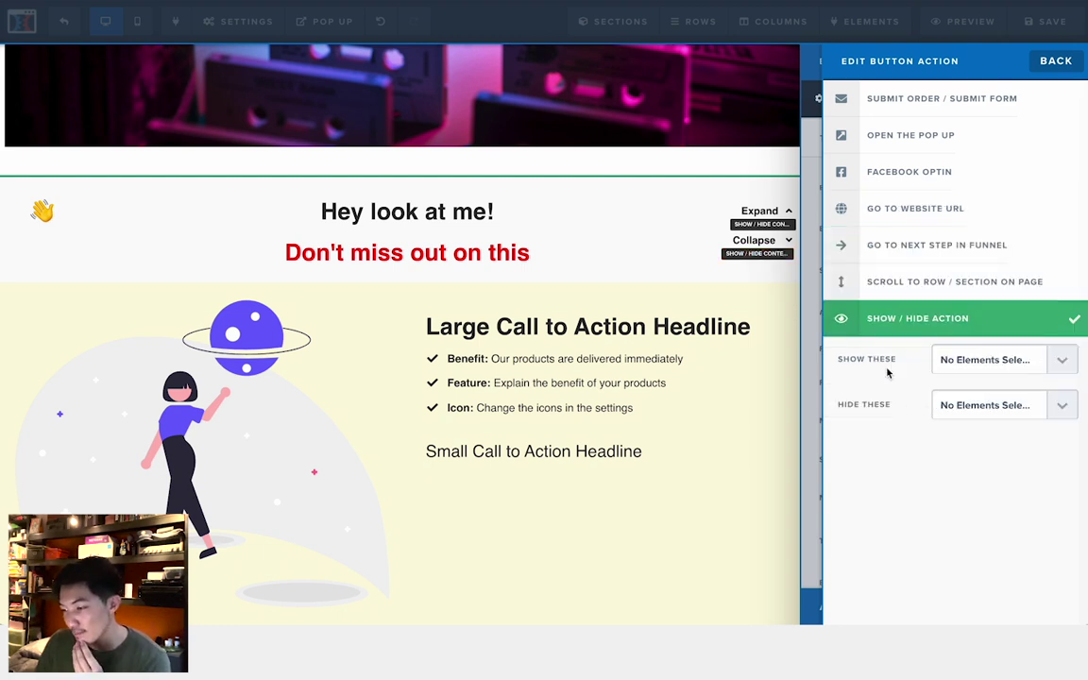
# Step: Make the Collapse button show the Expand button and the waving-hand headline
pyautogui.click(986, 360)
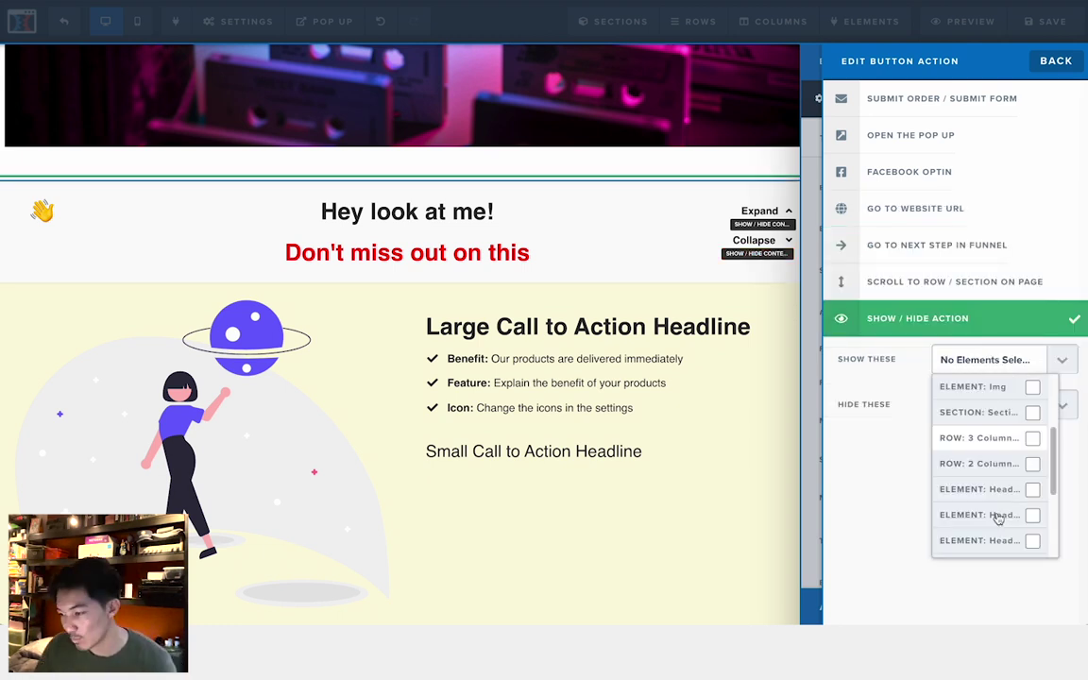
pyautogui.scroll(-5, 997, 510)
pyautogui.scroll(-1, 997, 510)
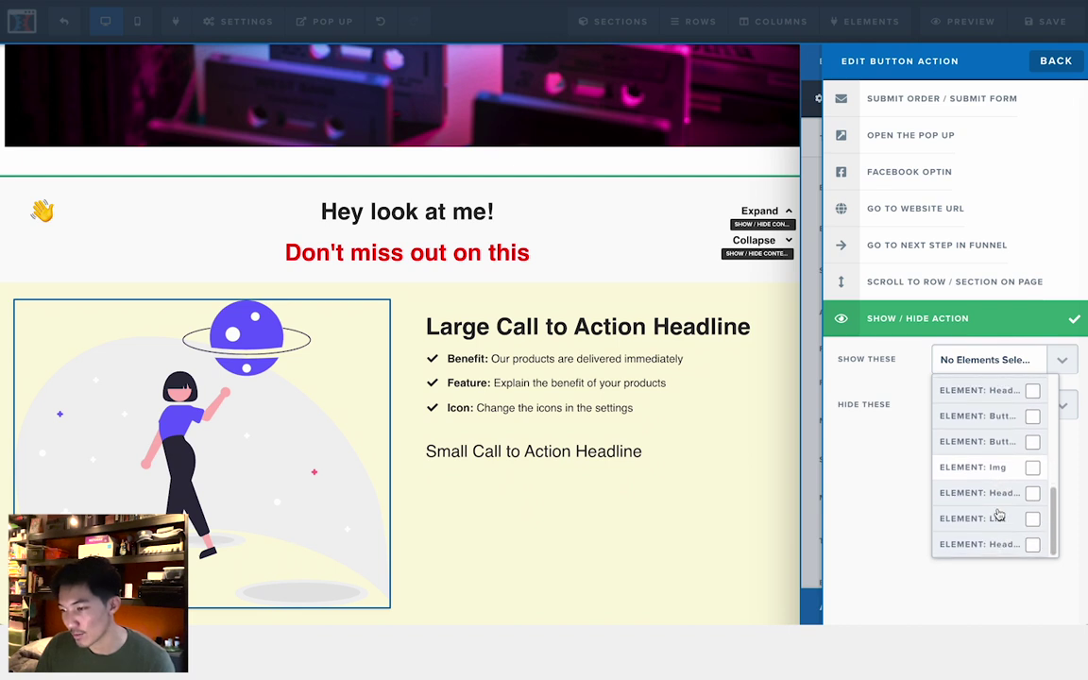
pyautogui.click(1033, 417)
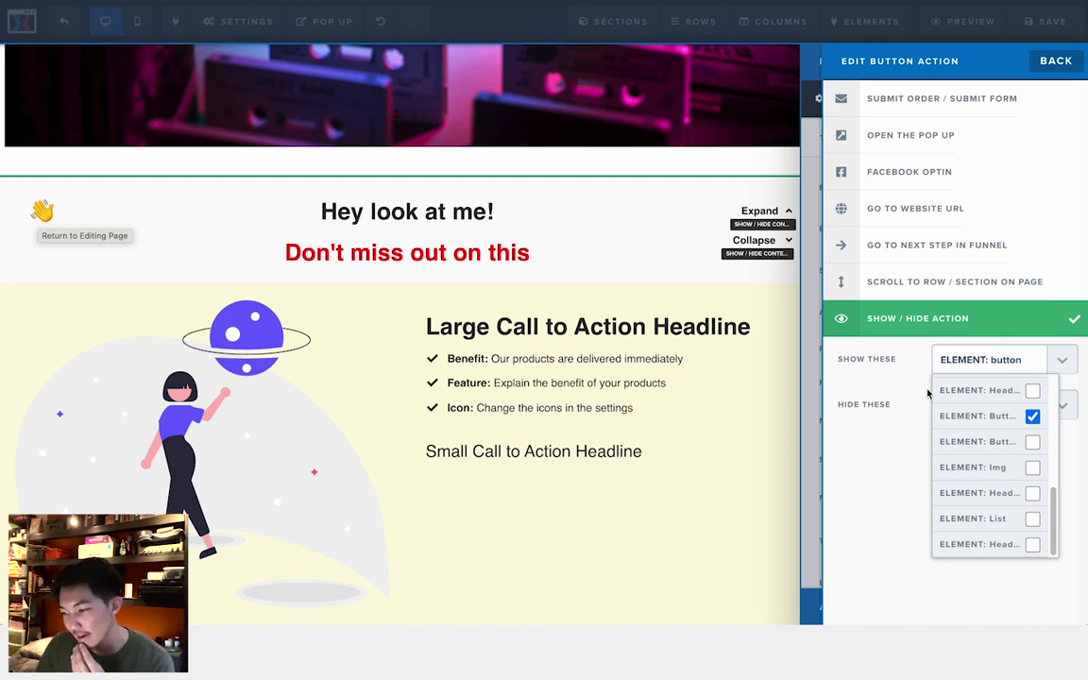
pyautogui.scroll(1, 1032, 461)
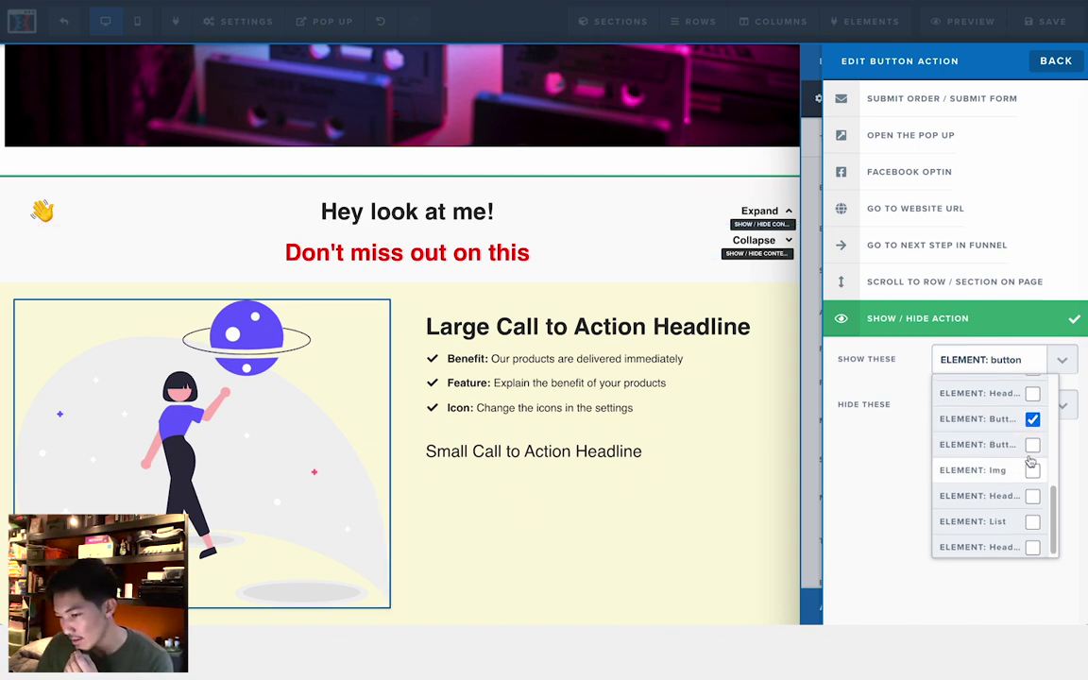
pyautogui.scroll(3, 1032, 461)
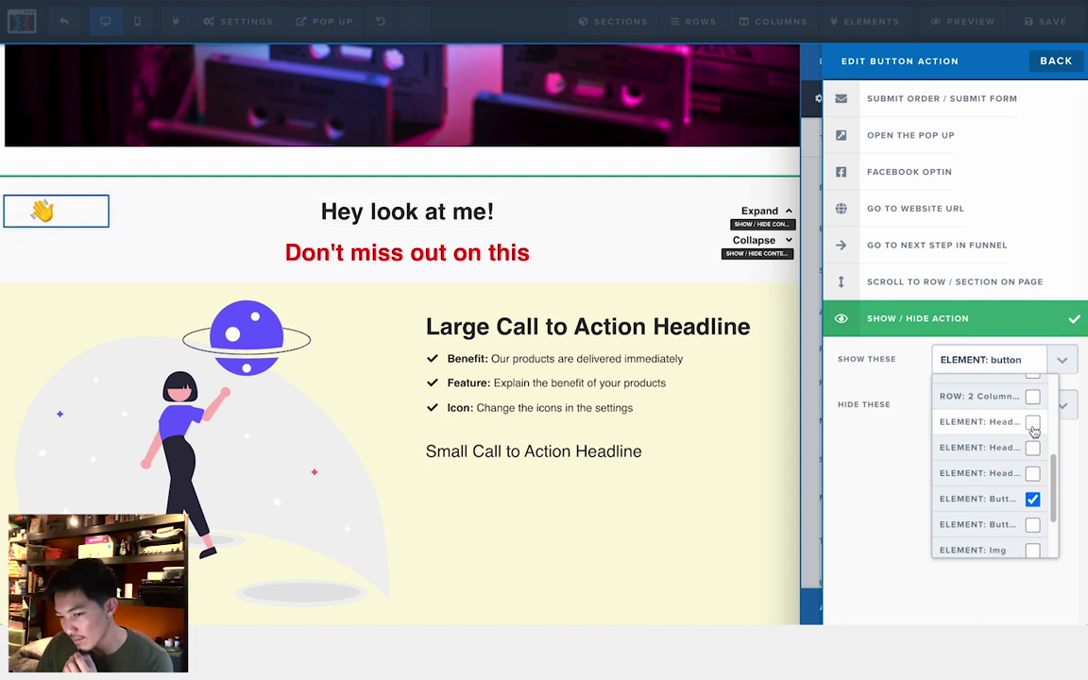
pyautogui.click(1034, 423)
# Step: Make the Collapse button hide the red "Don't miss out on this" headline and the two-column offer row
pyautogui.click(943, 406)
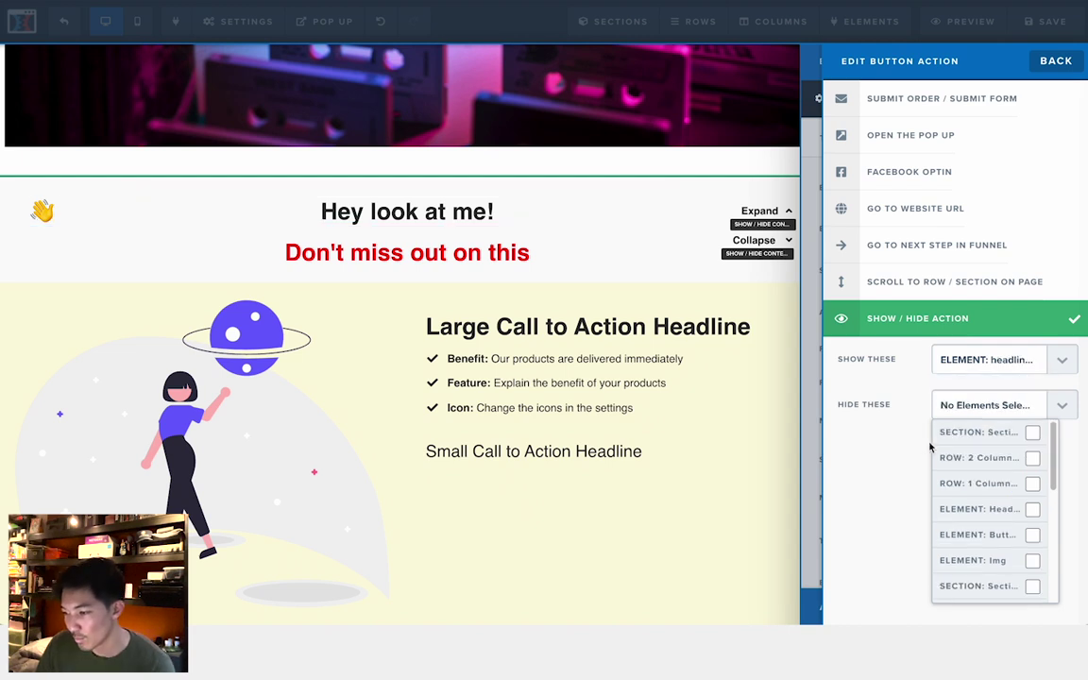
pyautogui.scroll(-4, 992, 472)
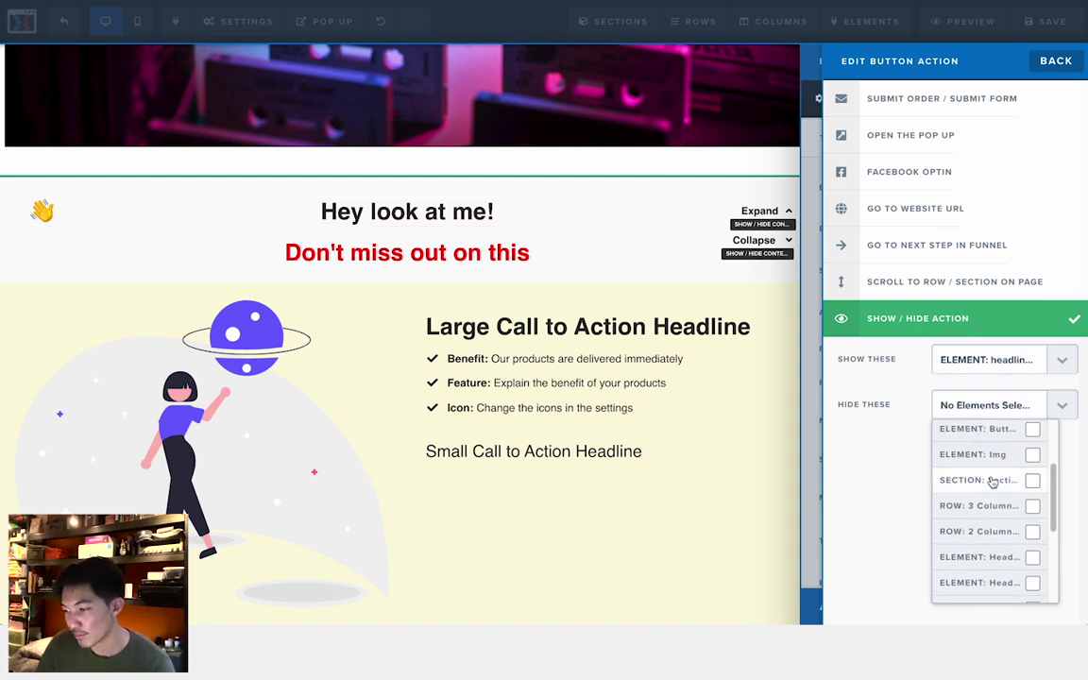
pyautogui.scroll(-1, 983, 511)
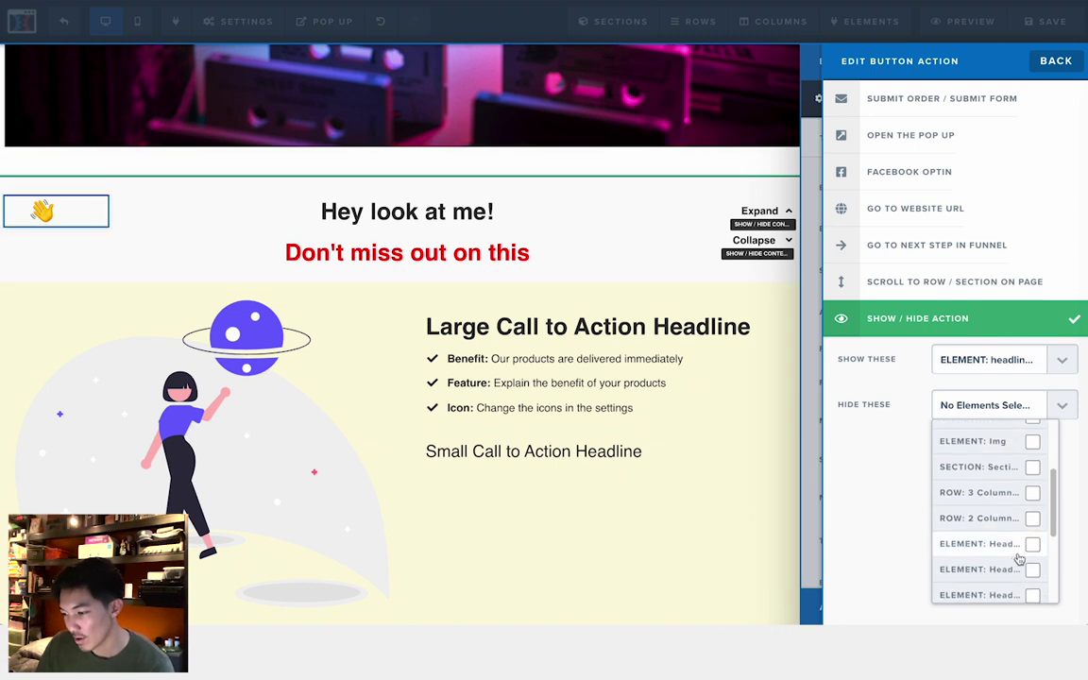
pyautogui.click(1031, 589)
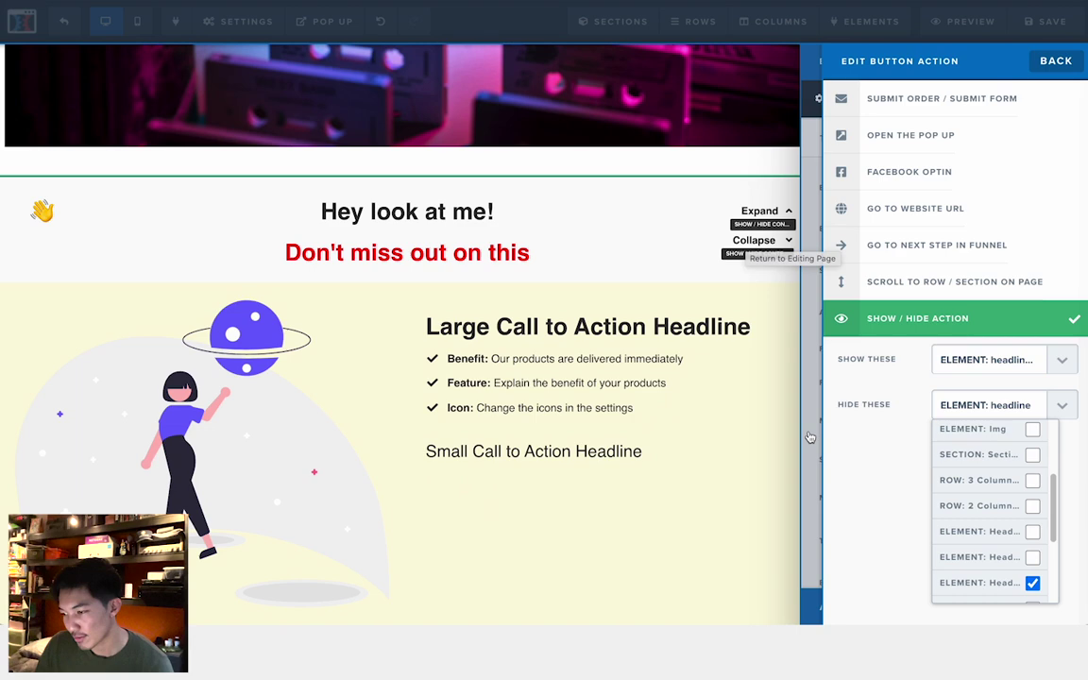
pyautogui.scroll(1, 1006, 524)
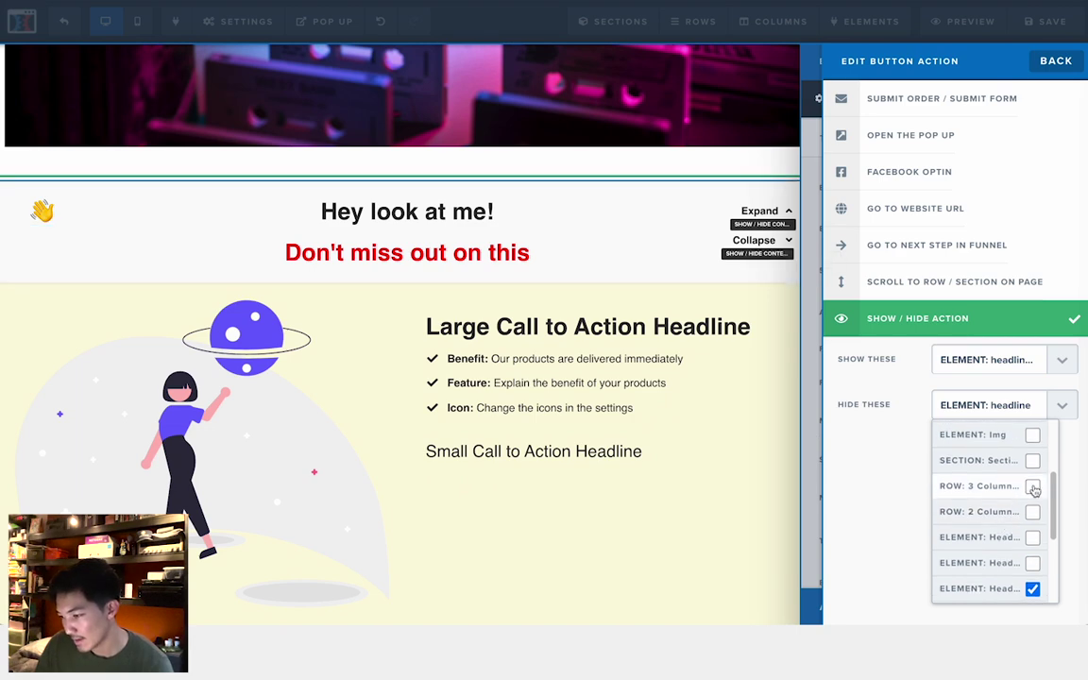
pyautogui.click(1034, 514)
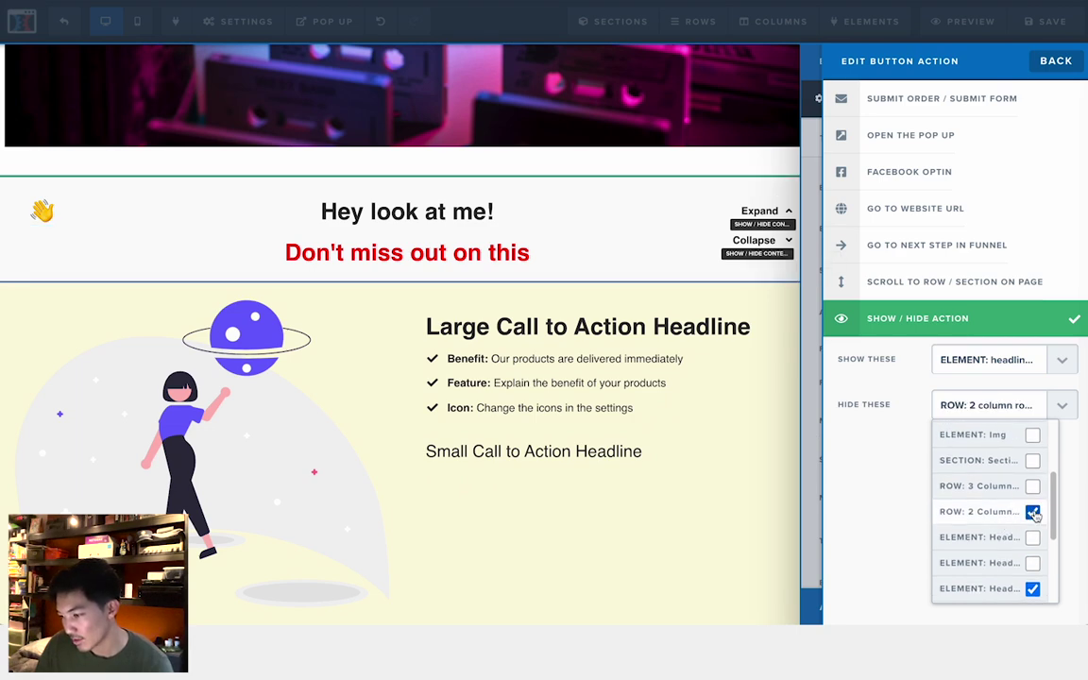
# Step: Add the Collapse button itself to the elements that its action hides
pyautogui.click(880, 476)
pyautogui.click(770, 430)
pyautogui.click(922, 243)
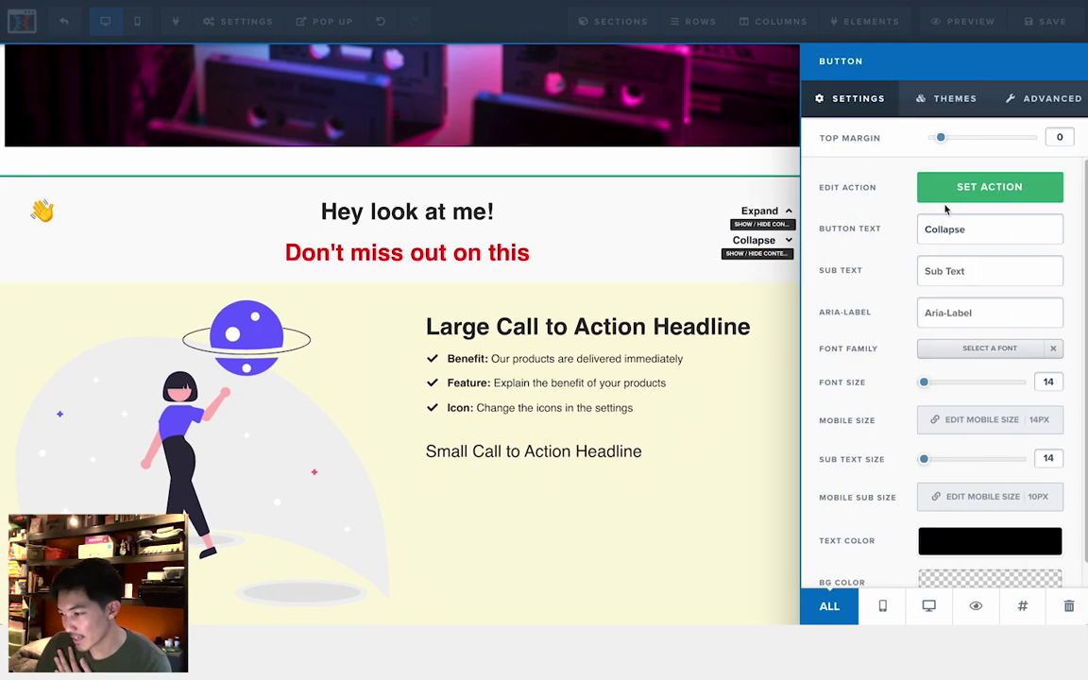
pyautogui.click(952, 197)
pyautogui.click(1005, 404)
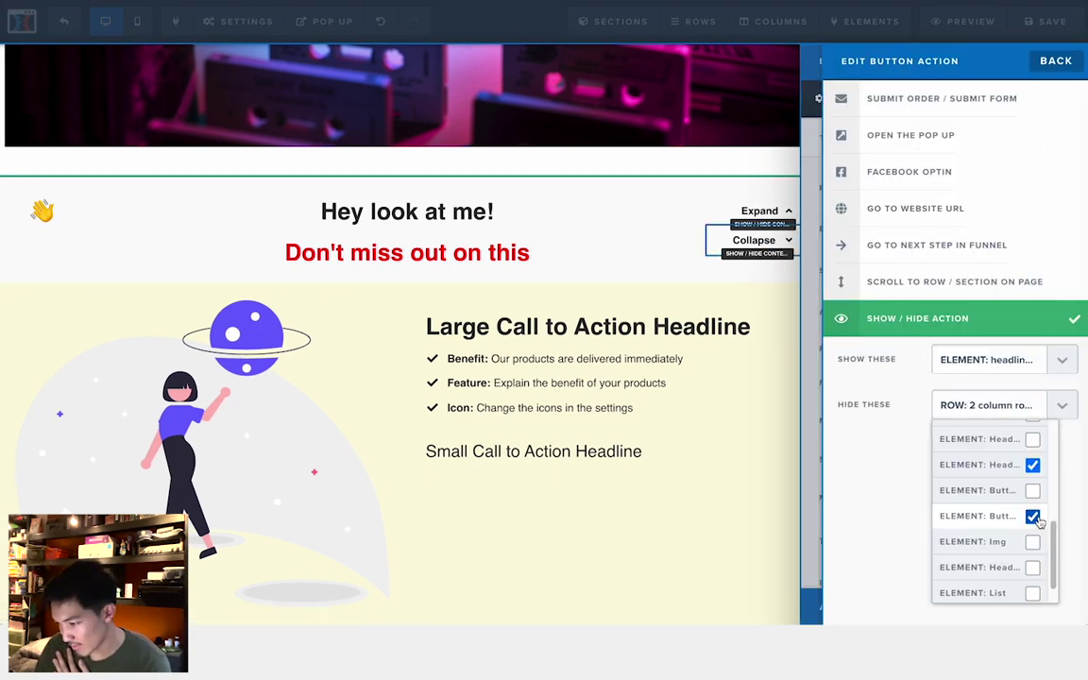
pyautogui.click(896, 455)
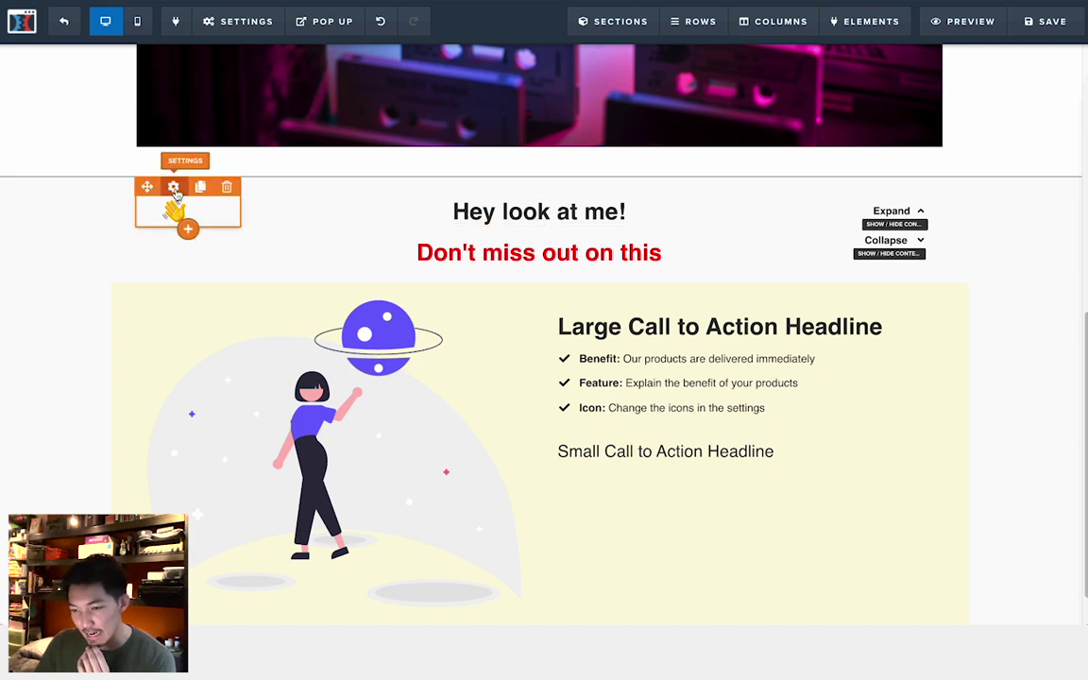
# Step: Hide the waving-hand headline, the "Hey look at me!" headline and the Expand button in the editor
pyautogui.click(173, 186)
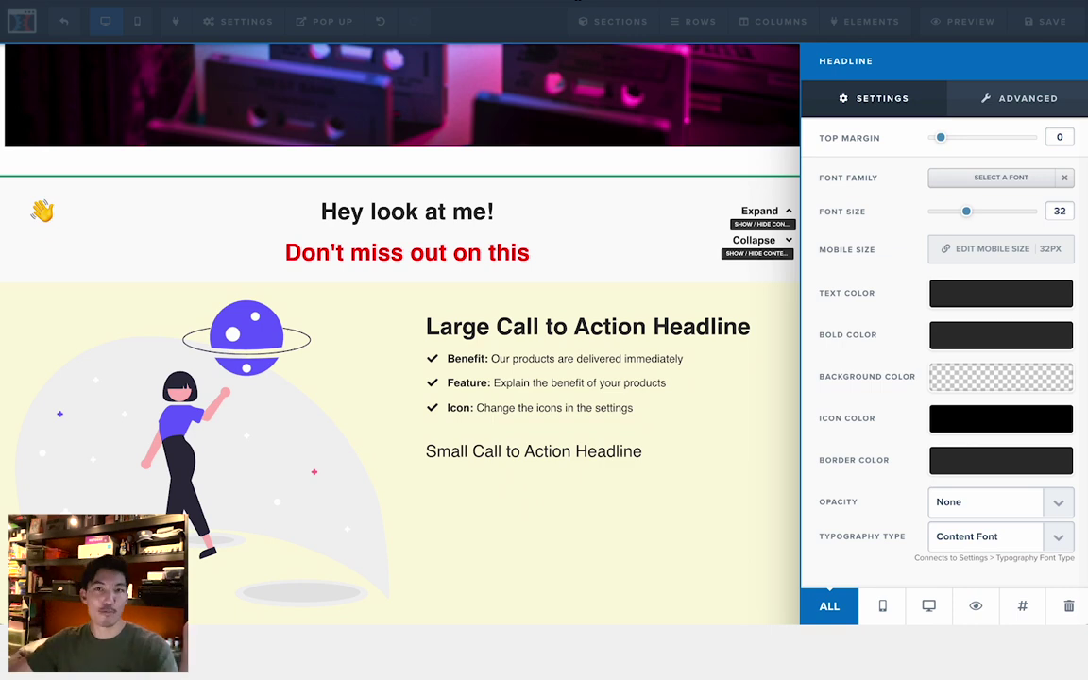
pyautogui.click(986, 602)
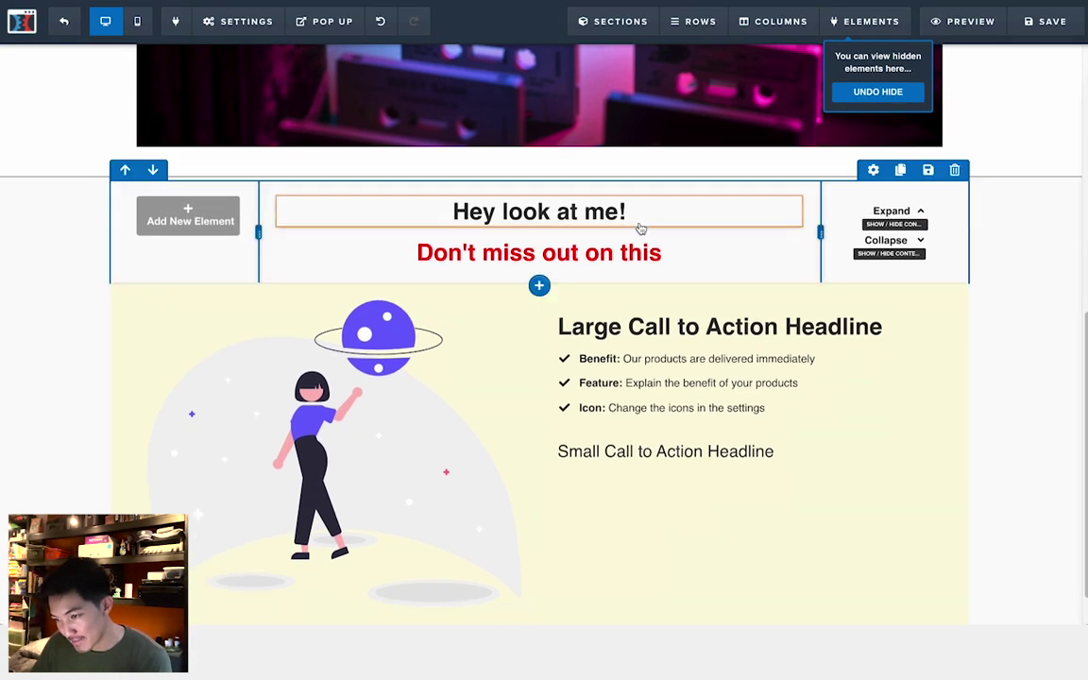
pyautogui.click(735, 188)
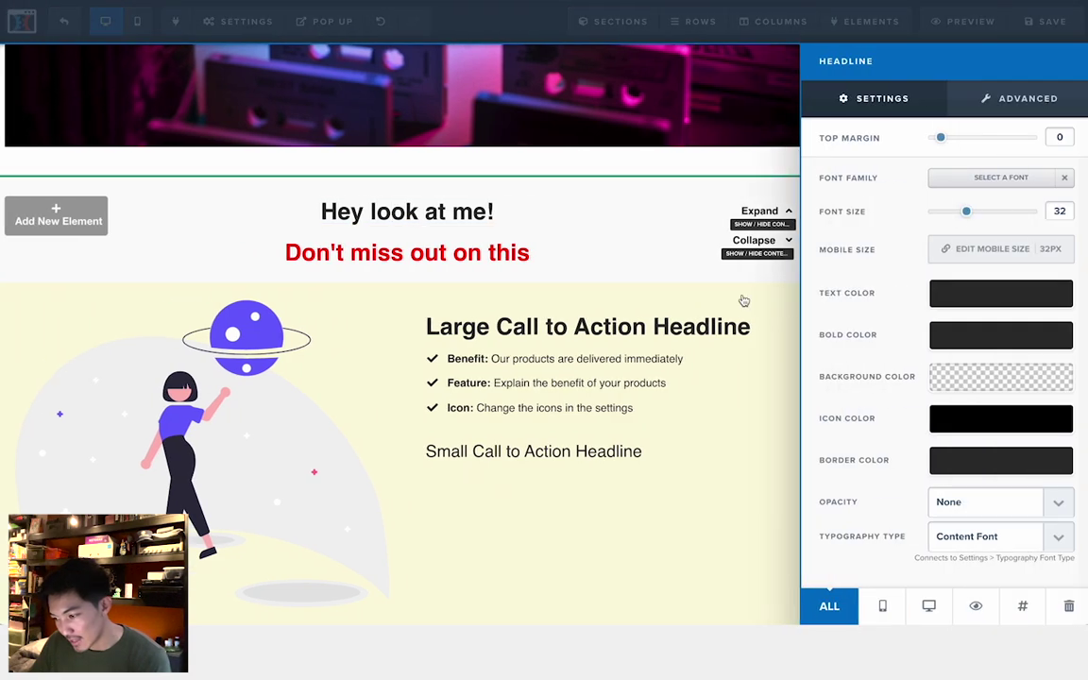
pyautogui.click(976, 606)
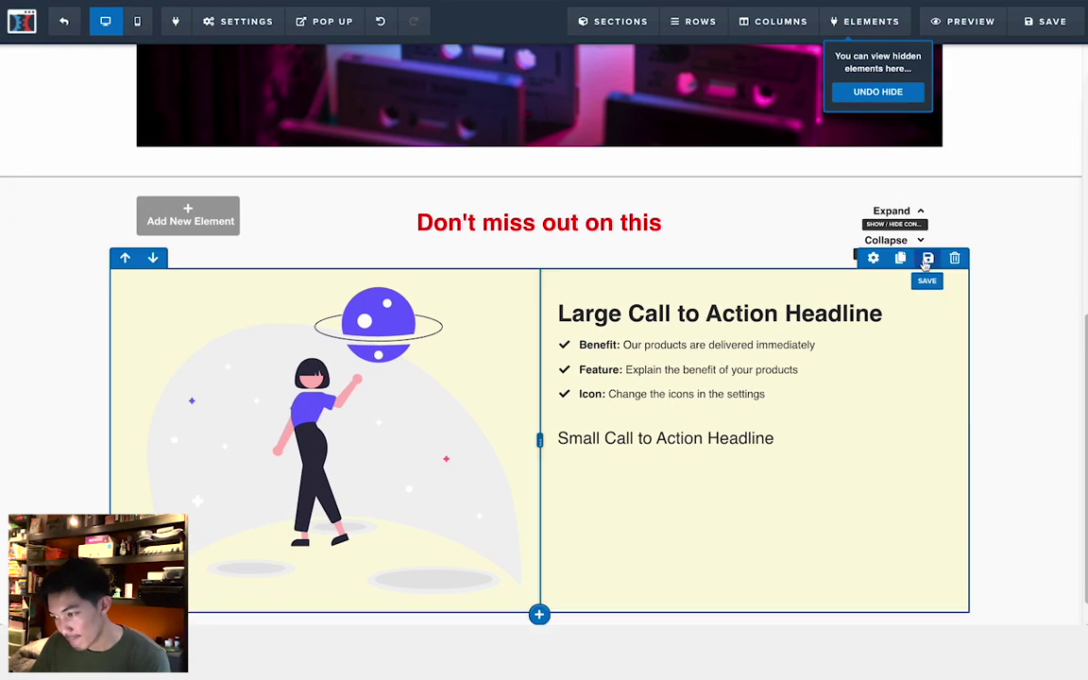
pyautogui.click(876, 186)
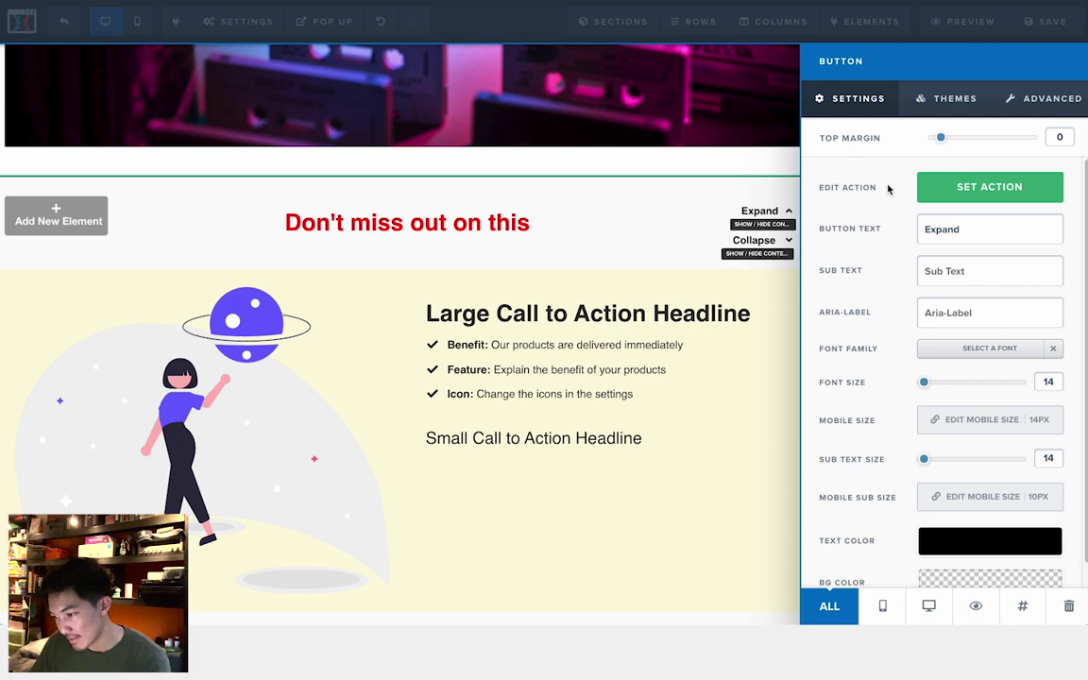
pyautogui.click(987, 603)
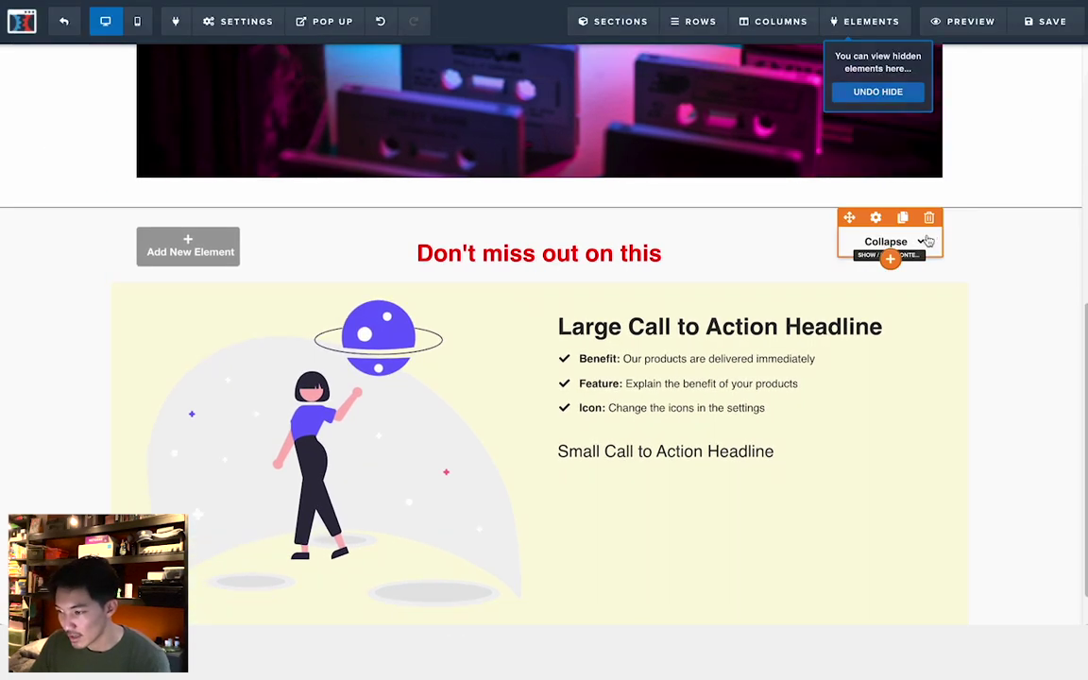
# Step: Set the sticky bar's three-column row padding to 10 at the top and 12 at the bottom
pyautogui.click(873, 200)
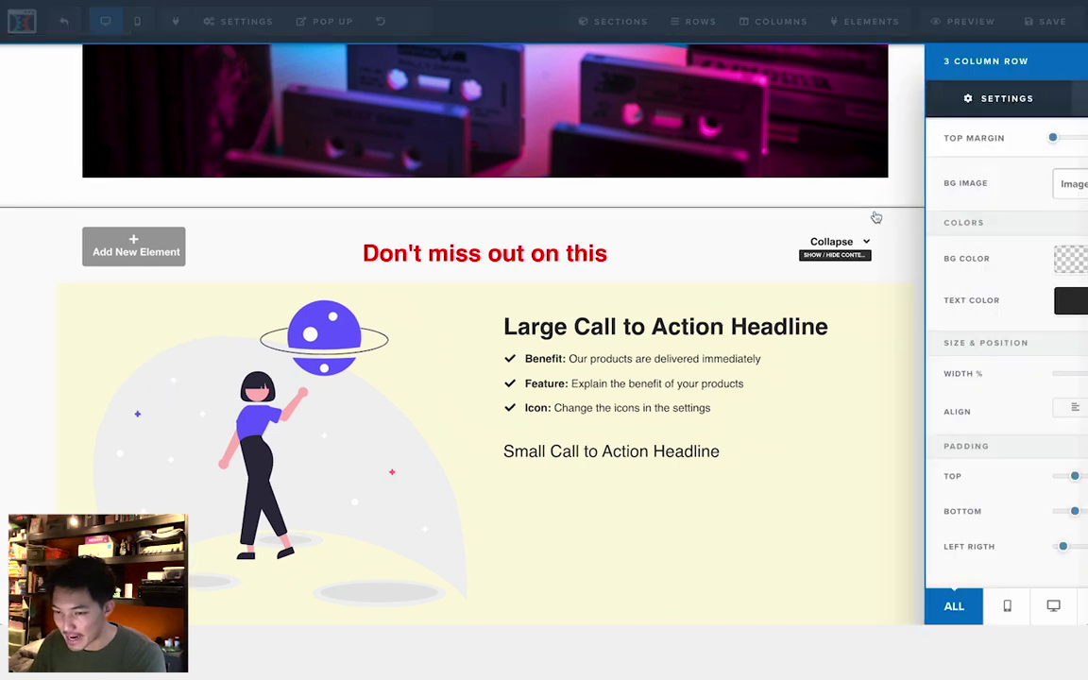
pyautogui.doubleClick(1071, 475)
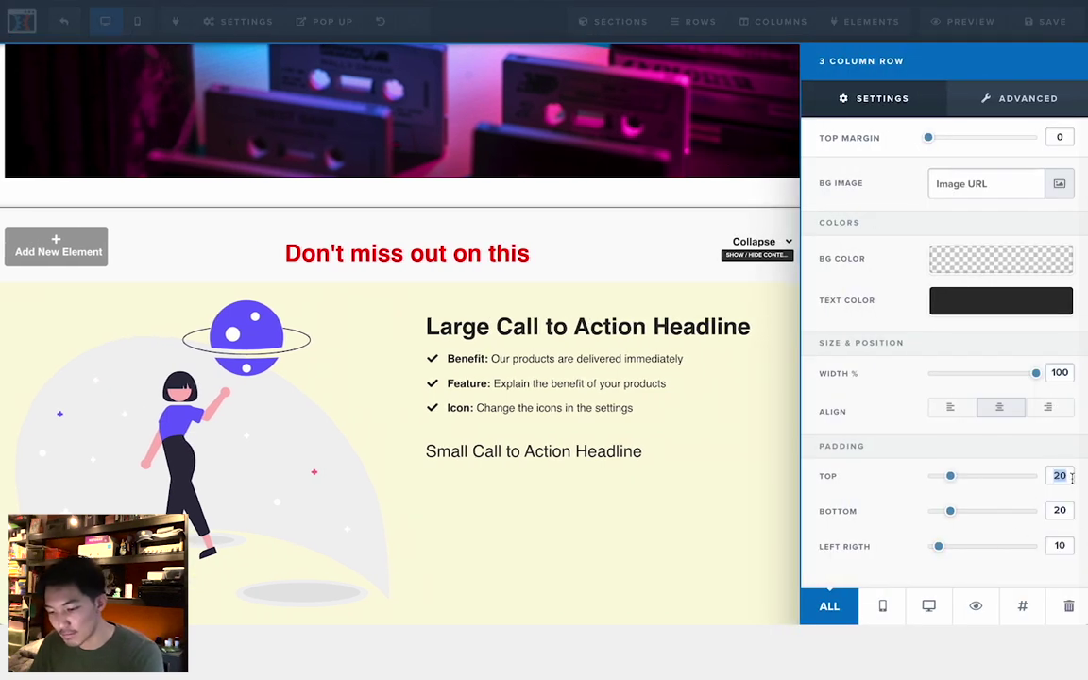
pyautogui.write('10')
pyautogui.doubleClick(1069, 511)
pyautogui.write('12')
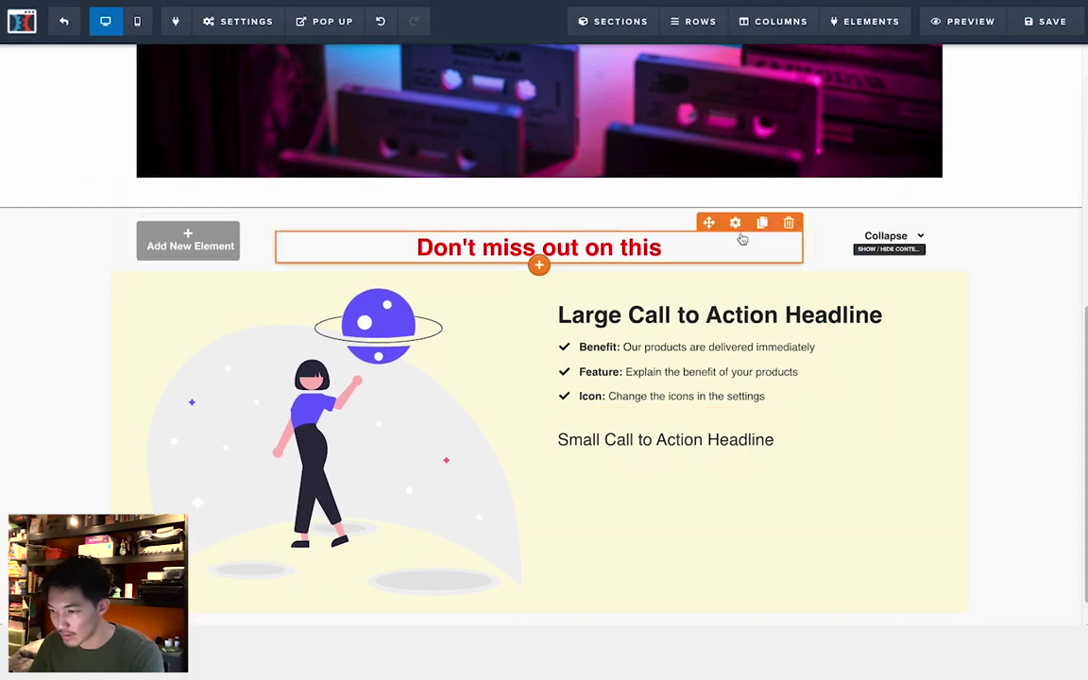
# Step: Set the top margin of the red "Don't miss out on this" headline to 6
pyautogui.click(741, 233)
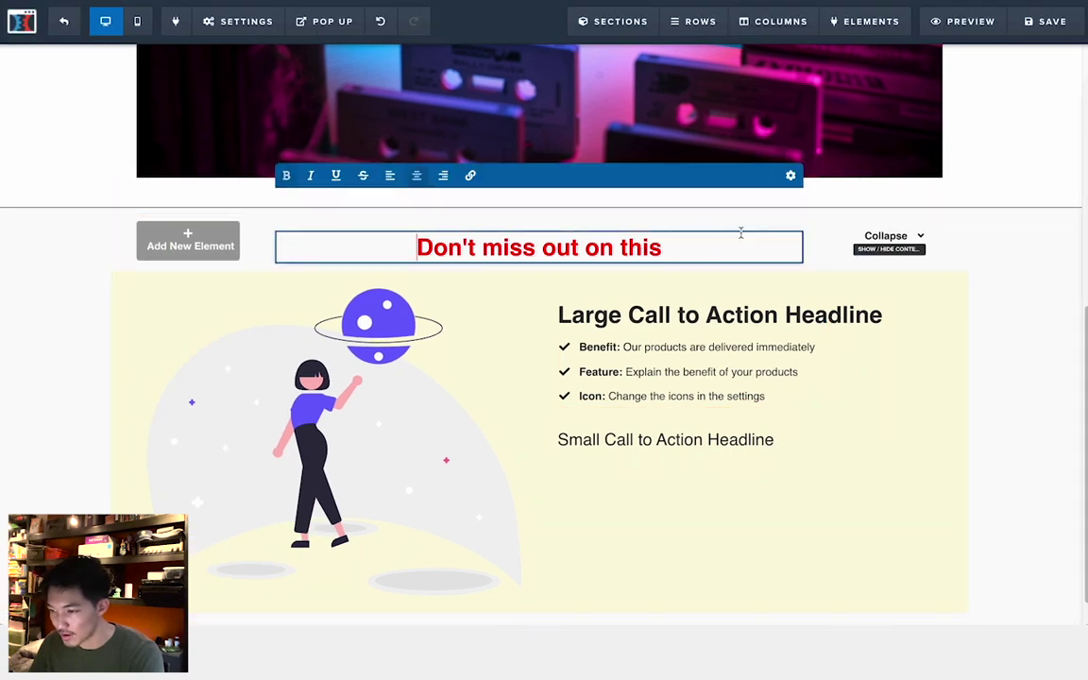
pyautogui.click(739, 241)
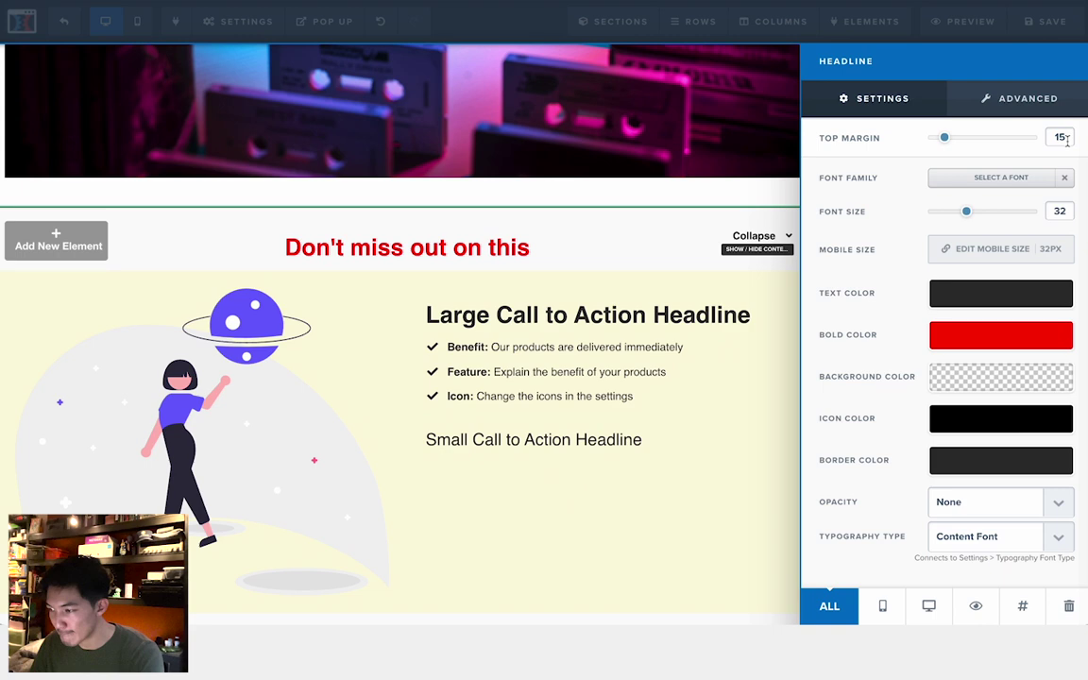
pyautogui.doubleClick(1062, 138)
pyautogui.write('6')
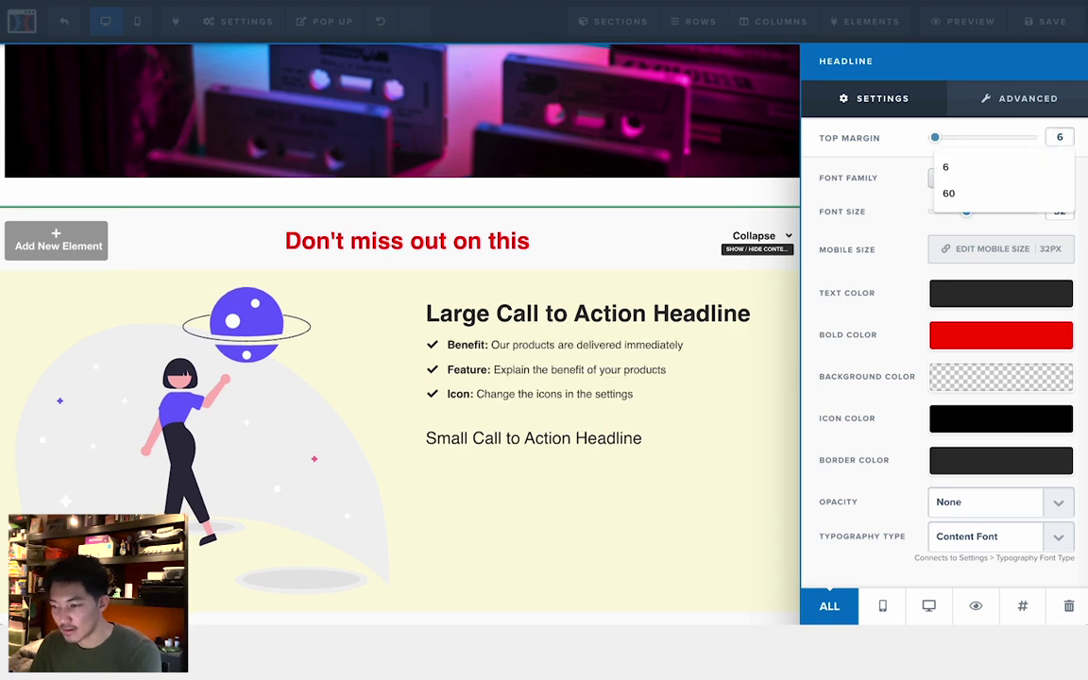
pyautogui.click(623, 184)
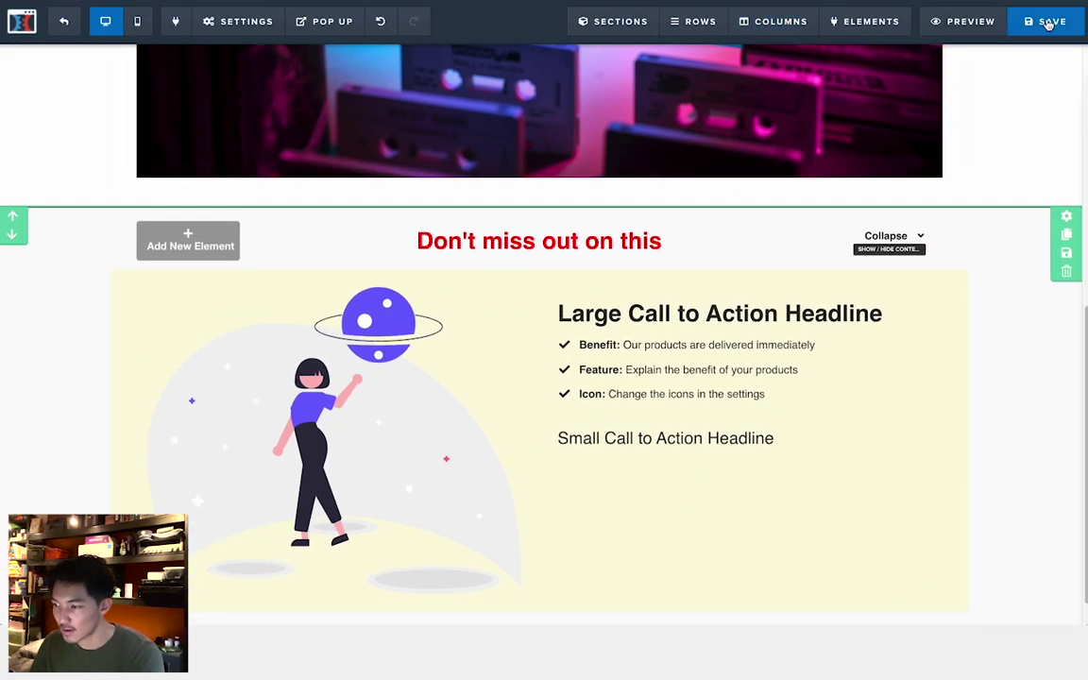
# Step: Save the page and try collapsing and re-expanding the sticky bar in the page preview
pyautogui.click(1048, 24)
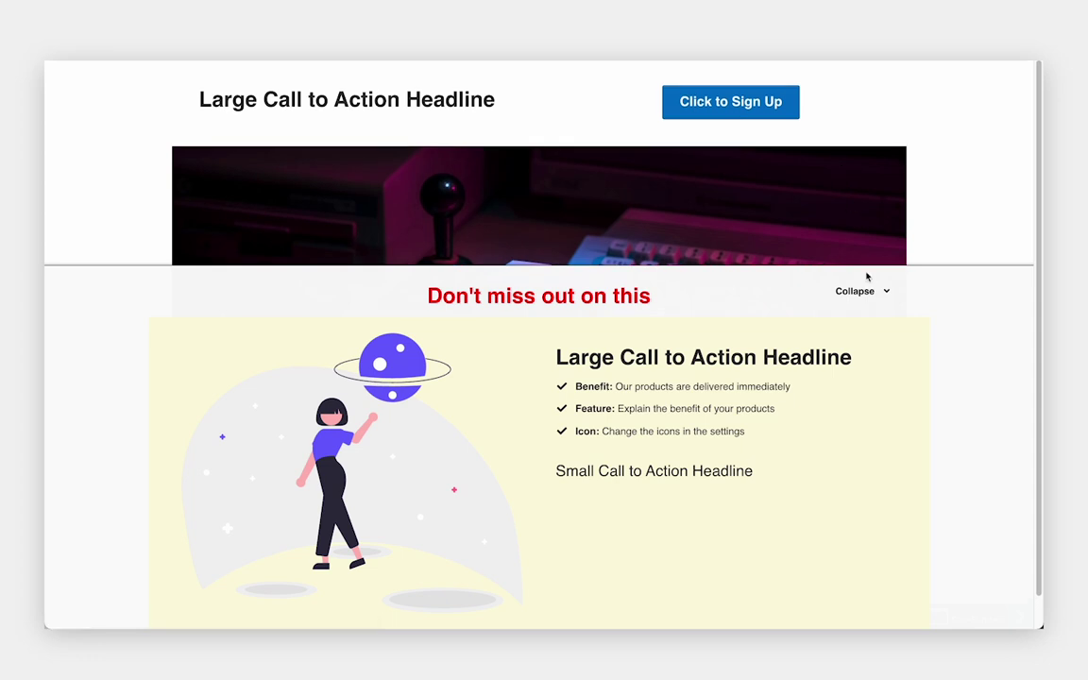
pyautogui.click(865, 283)
pyautogui.click(887, 608)
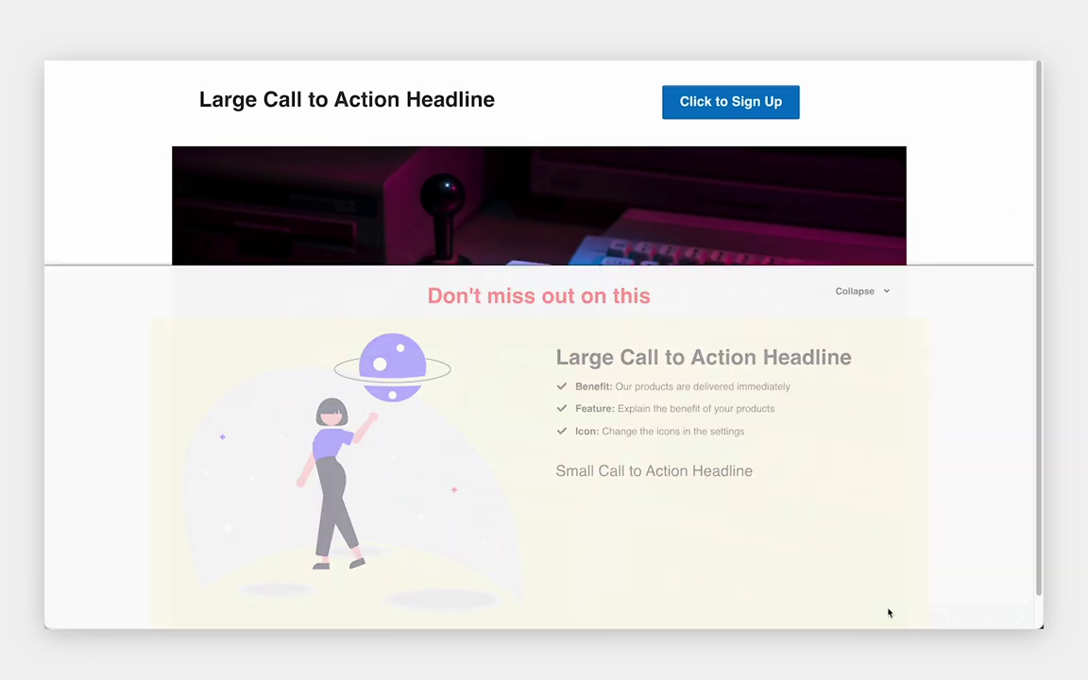
# Step: Test the sticky bar's Collapse and Expand buttons on the desktop-width page preview
pyautogui.click(890, 295)
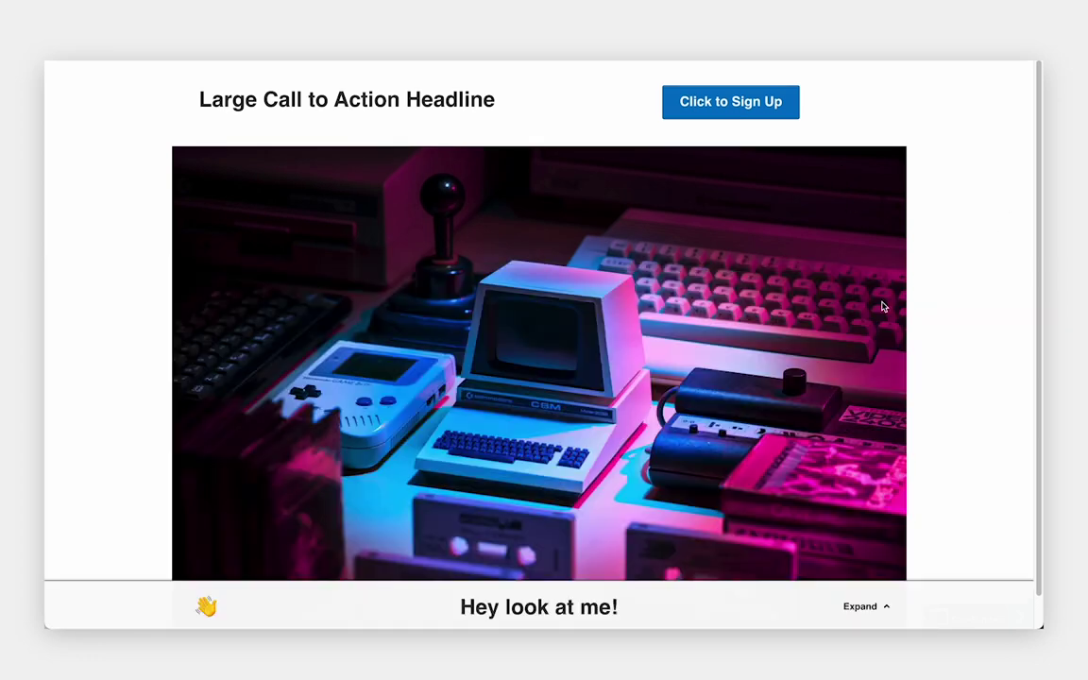
pyautogui.click(871, 607)
pyautogui.click(855, 293)
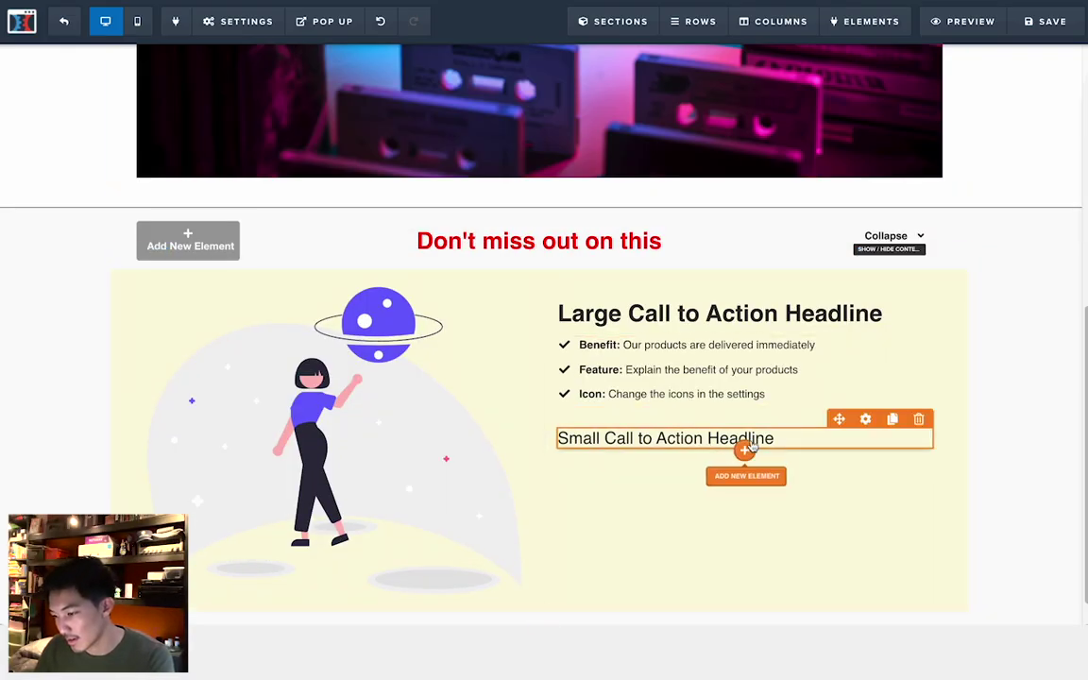
# Step: Add a "Click to Sign Up" button element below the "Small Call to Action Headline" in the expanded offer
pyautogui.click(746, 450)
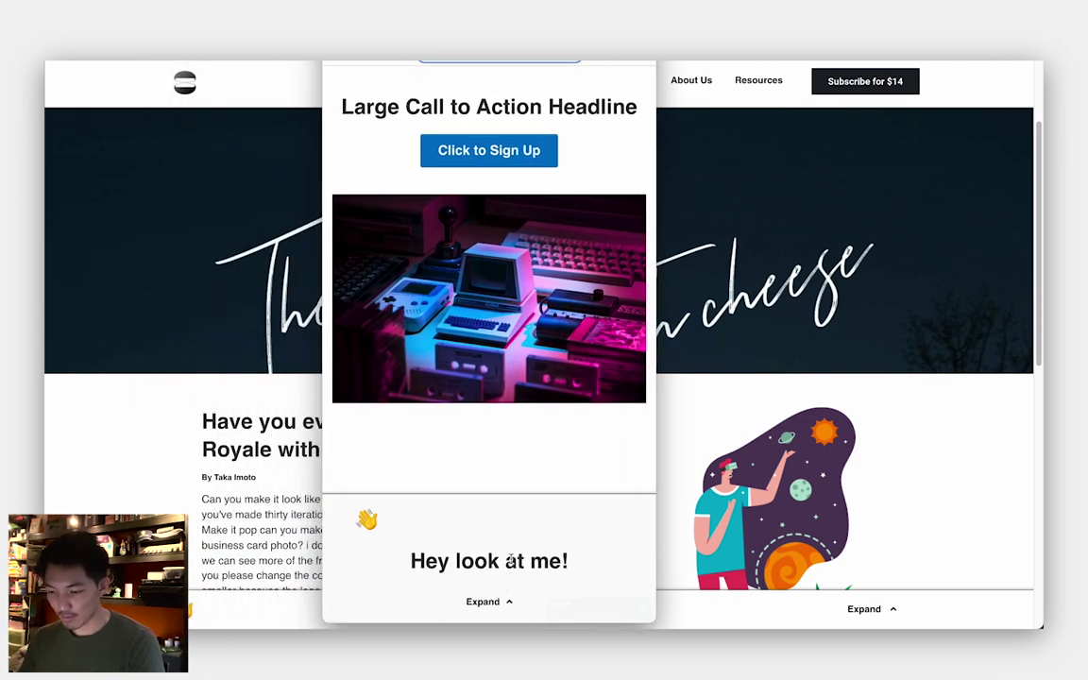
# Step: Check the sticky bar in a narrow mobile-width preview, expanding and collapsing the offer
pyautogui.click(490, 602)
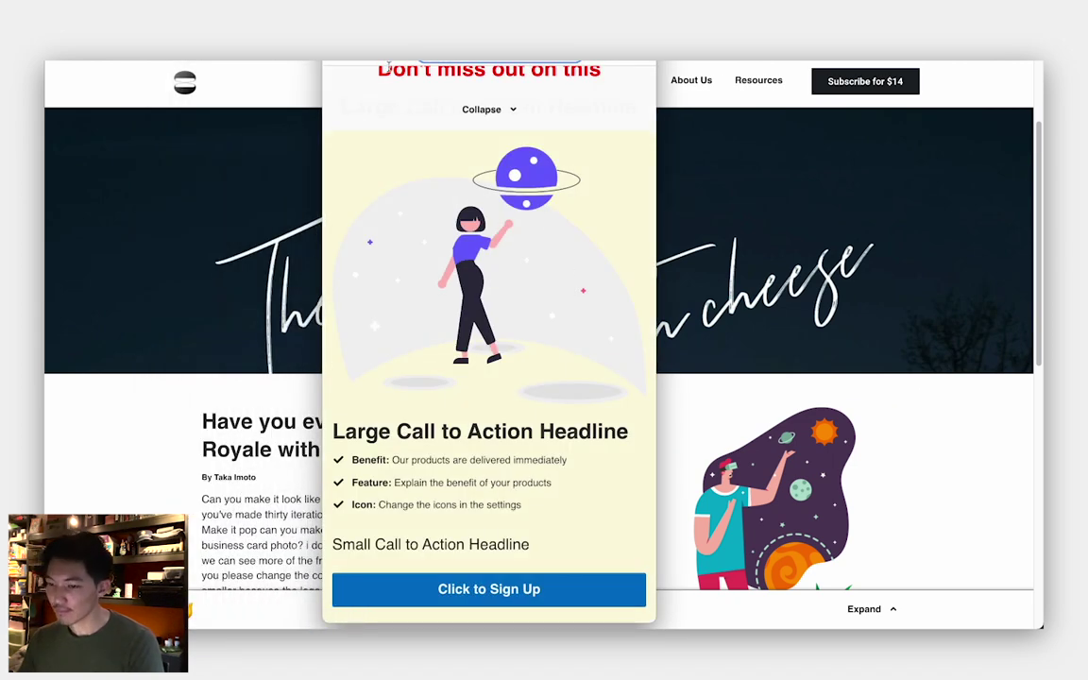
pyautogui.click(481, 110)
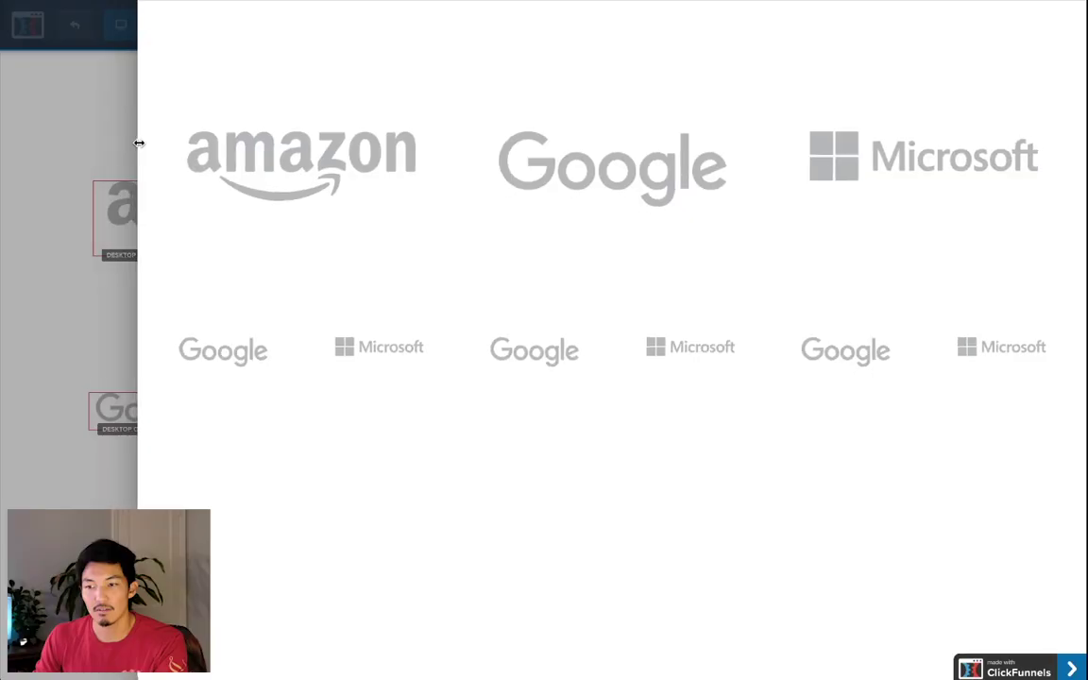
pyautogui.moveTo(139, 141); pyautogui.dragTo(709, 144)
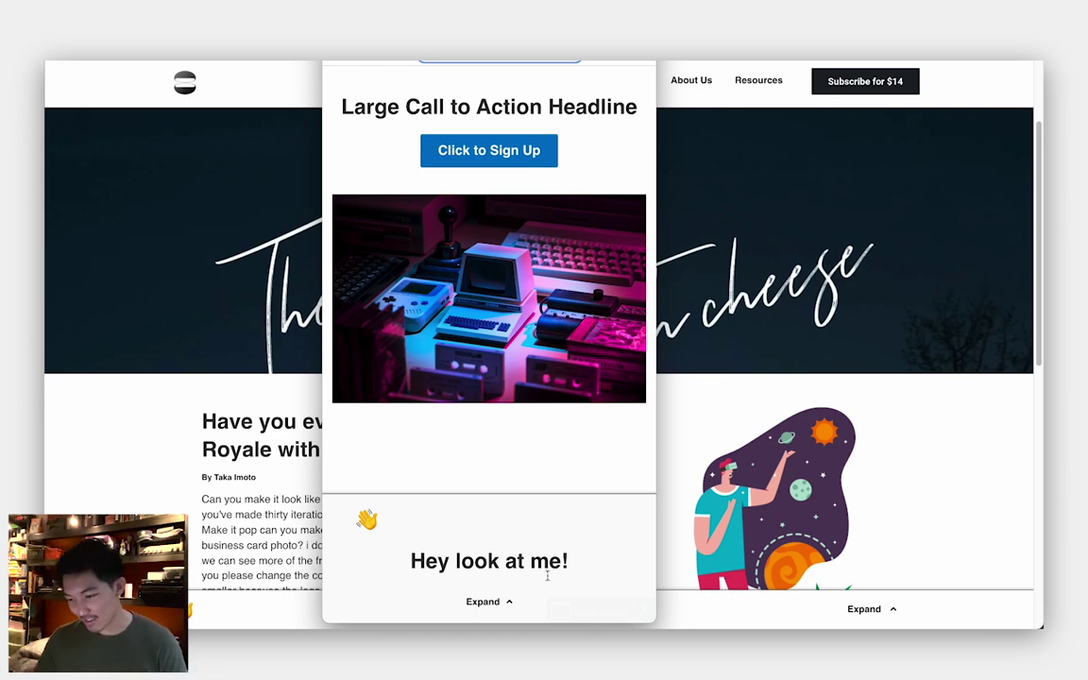
pyautogui.click(484, 600)
pyautogui.click(479, 108)
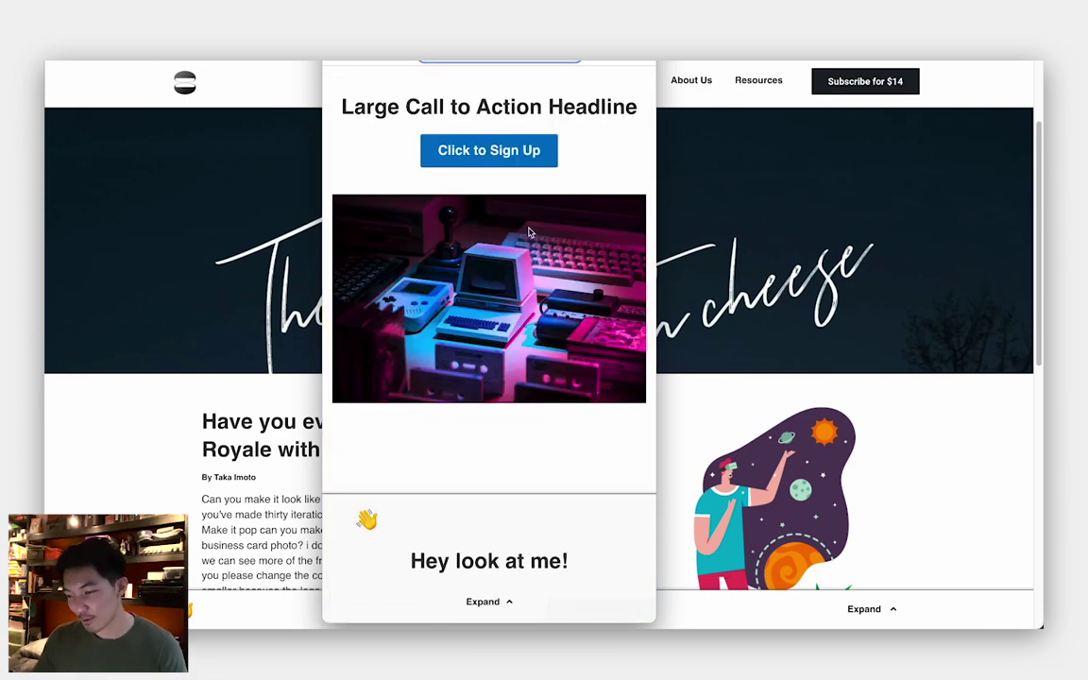